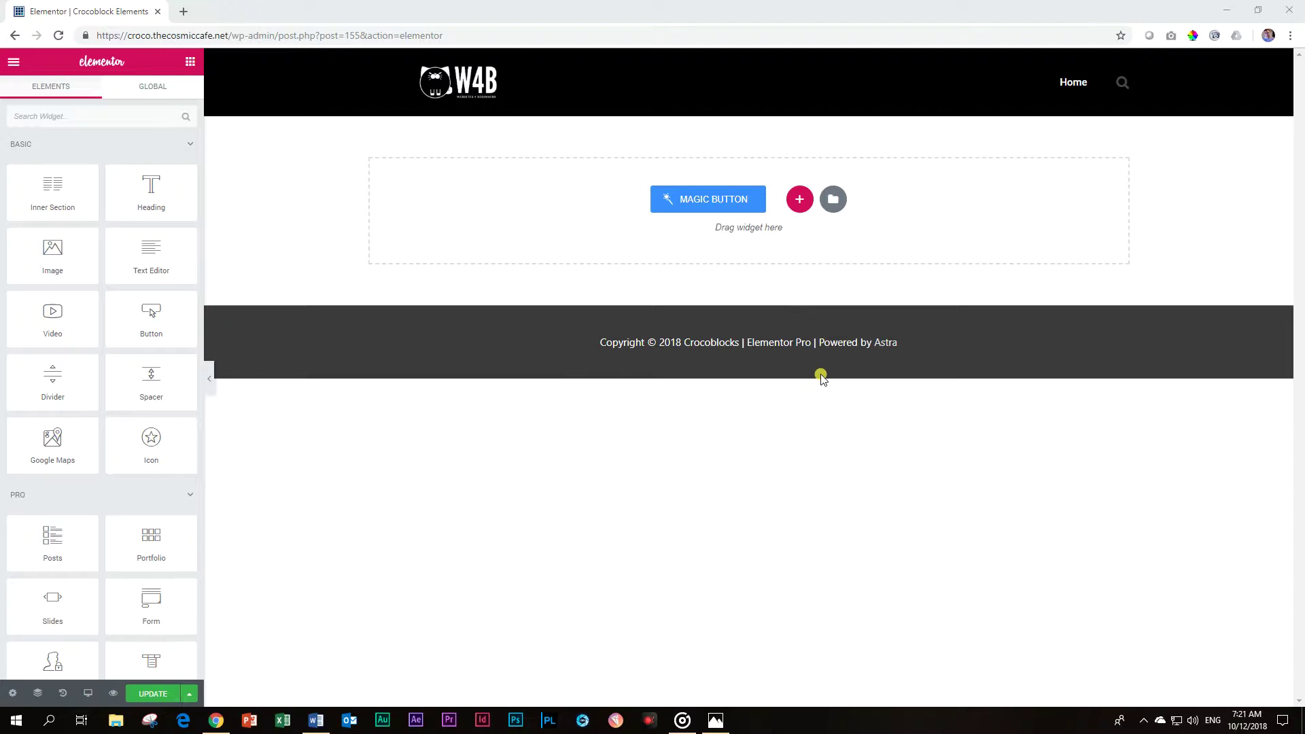
- Collapse the Basic, Pro, General and Jet Blocks categories and drag Jet Elements' Advanced Carousel above the empty section
click(72, 144)
click(130, 179)
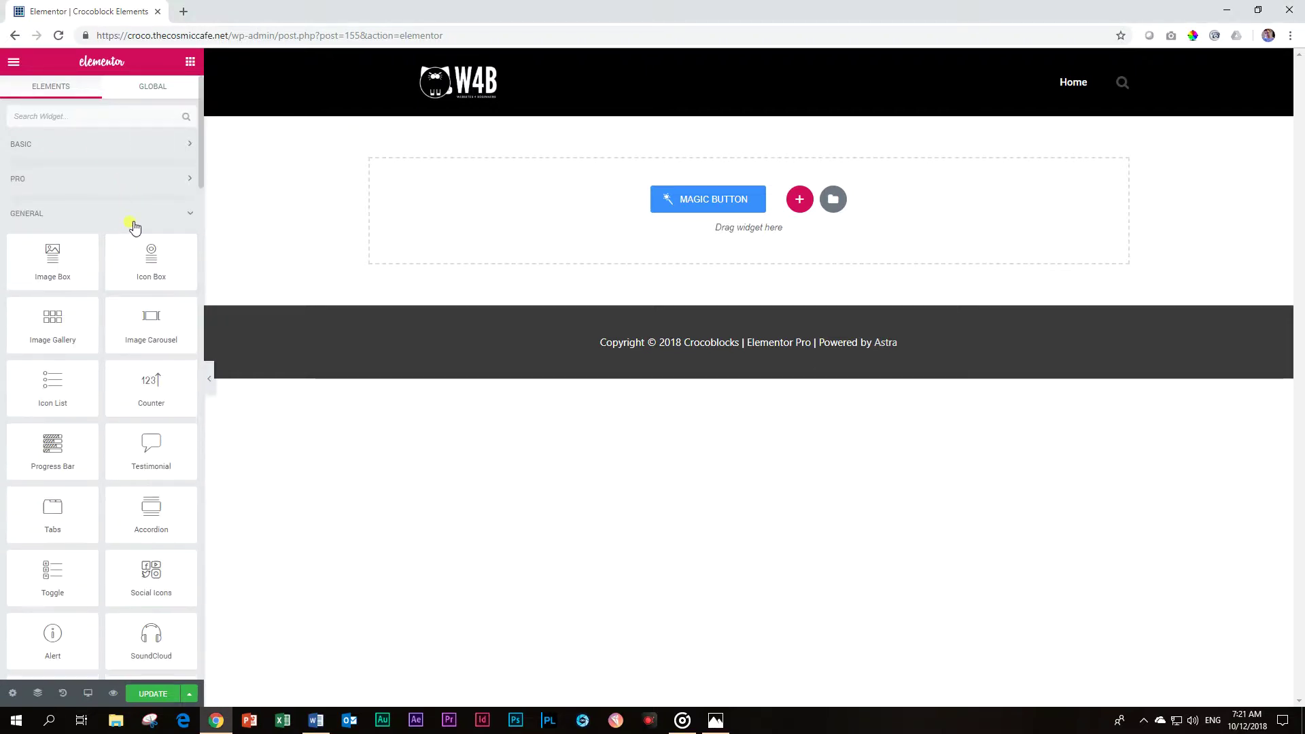
click(135, 214)
click(136, 387)
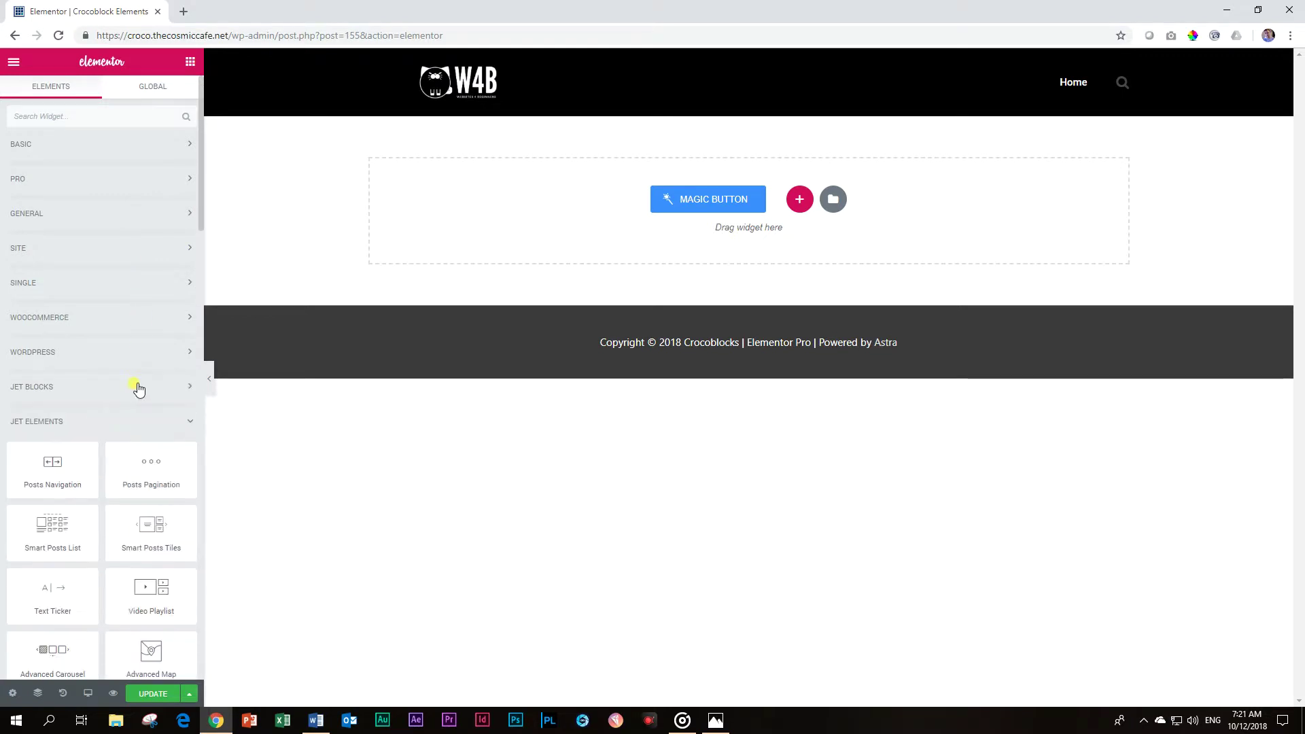
scroll(56, 428, down, 4)
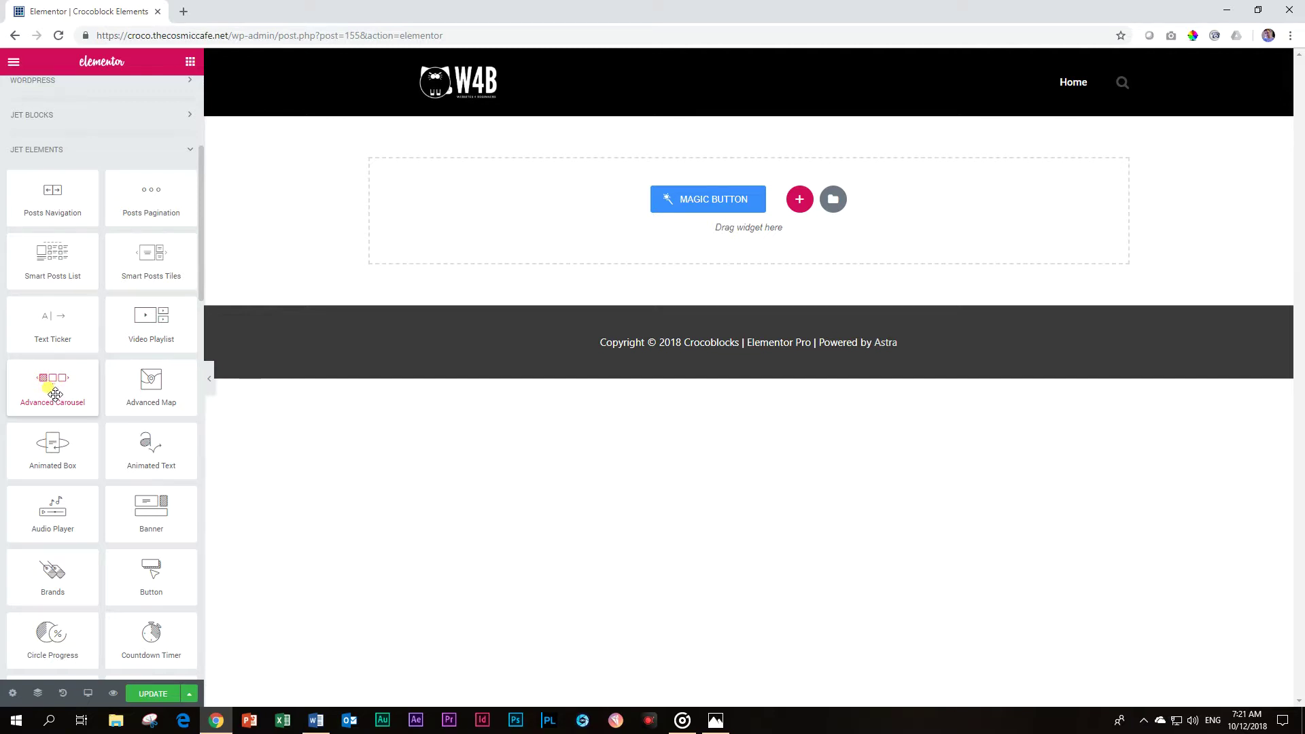
drag(54, 394, 569, 176)
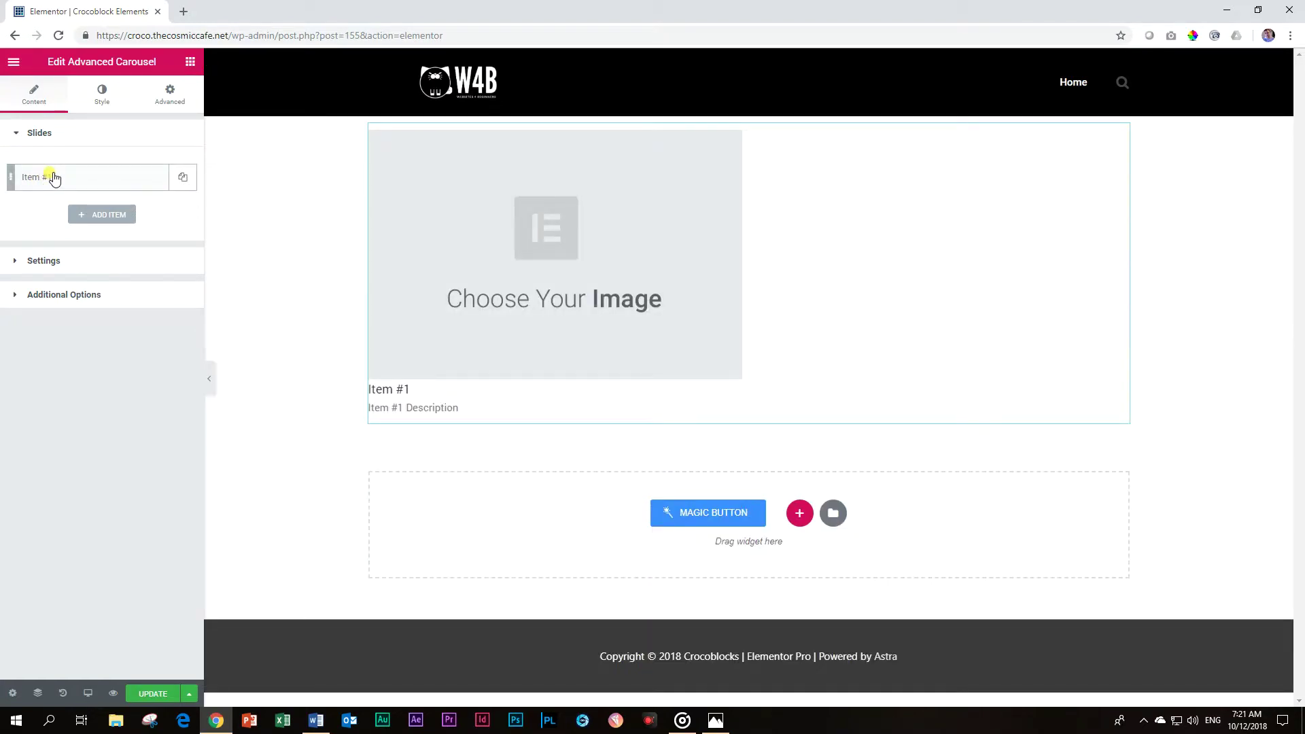
- Set Item #1's image to the woman-in-a-straw-hat photo
click(85, 180)
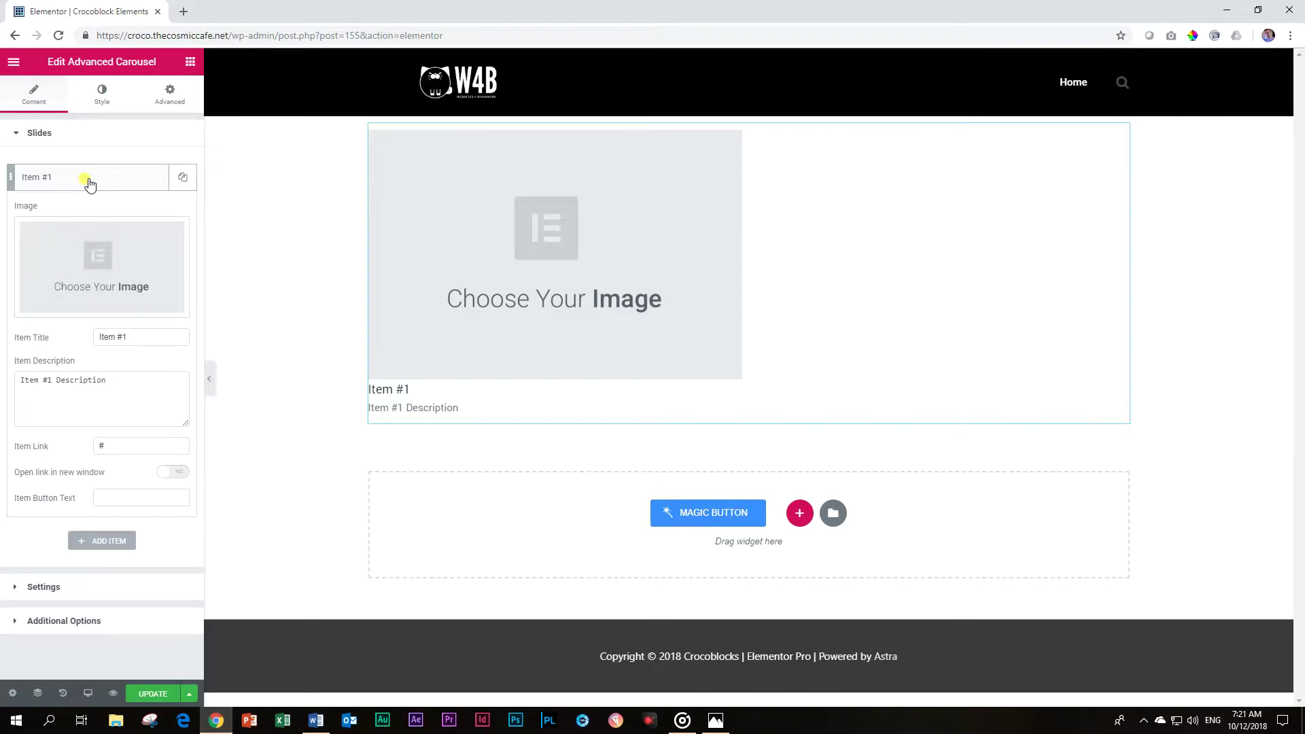
click(97, 279)
click(87, 245)
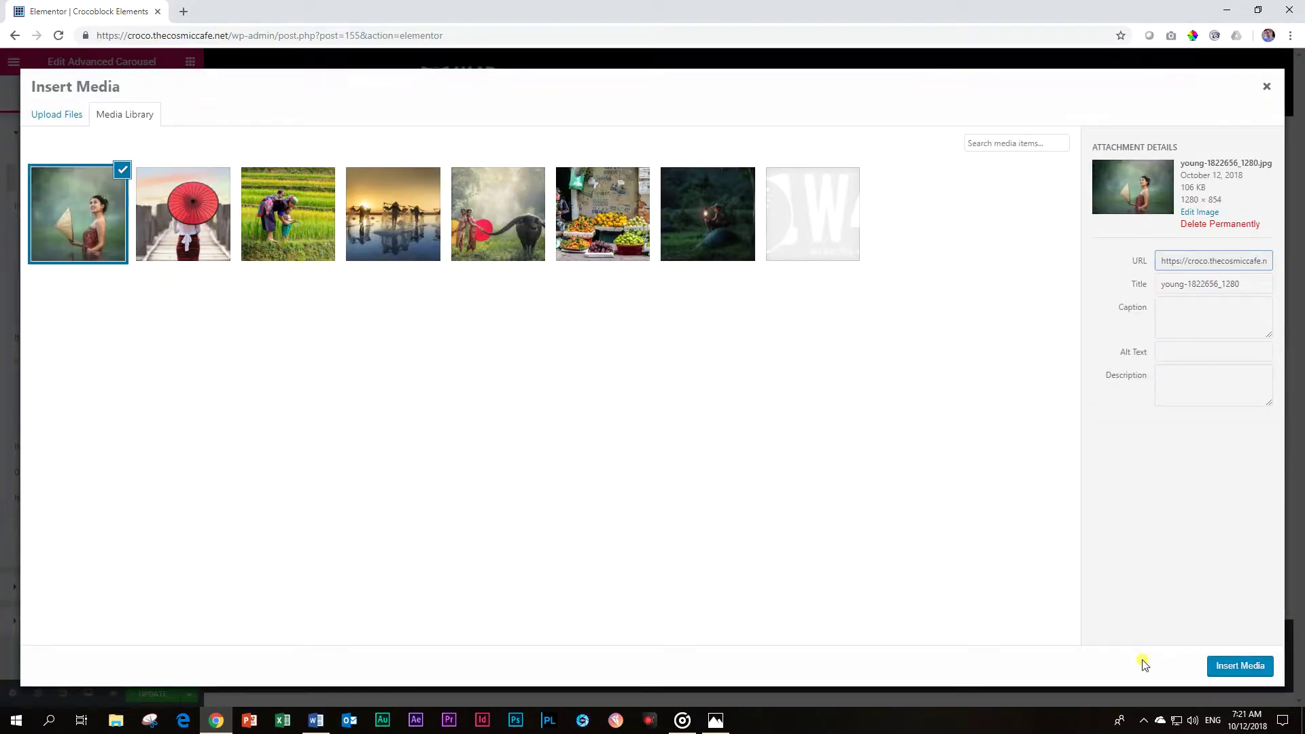
click(1217, 666)
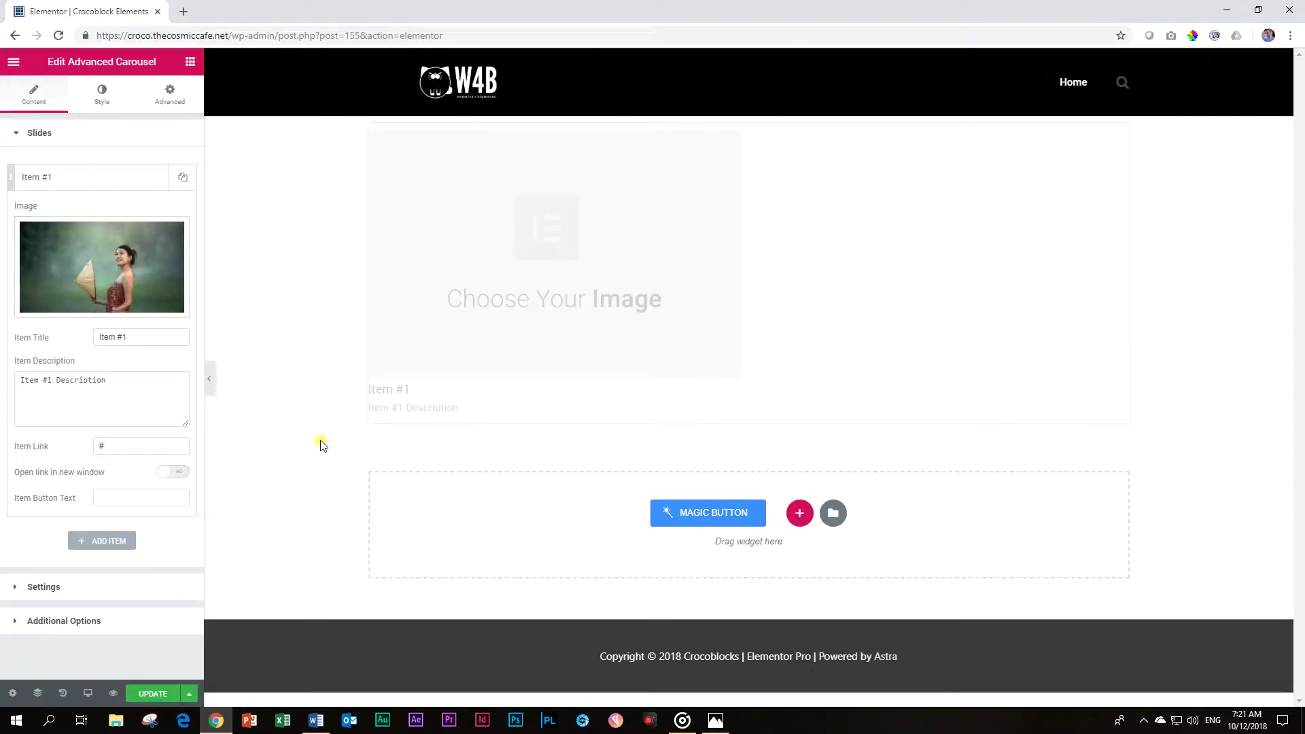
click(102, 177)
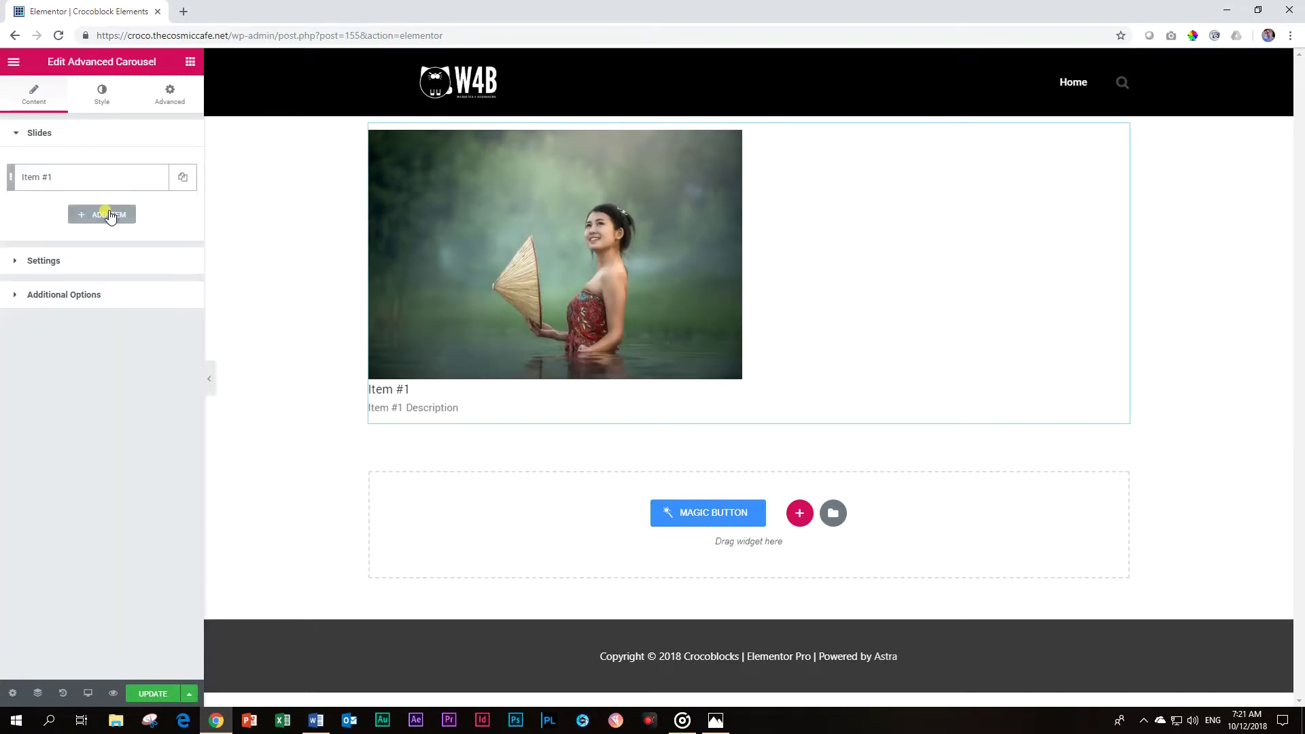
- Add a second slide and review Item #1's title and description fields
click(108, 213)
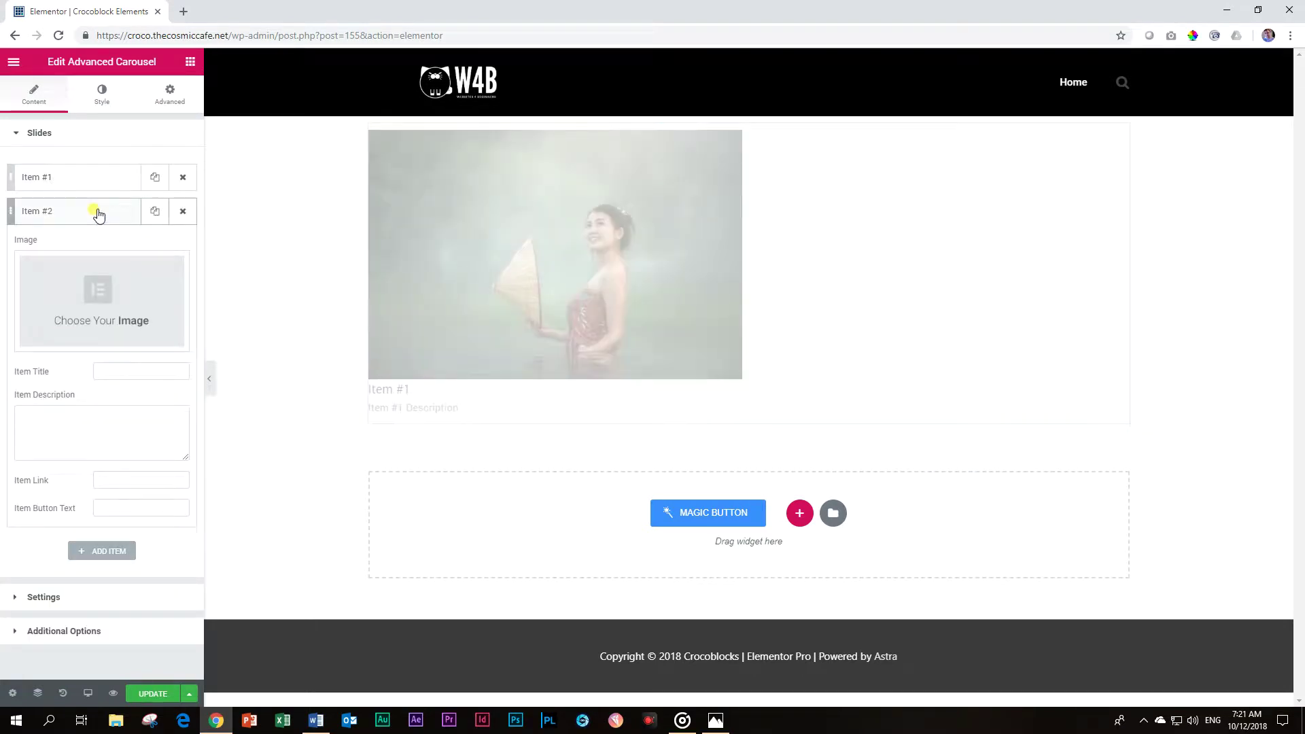
click(82, 179)
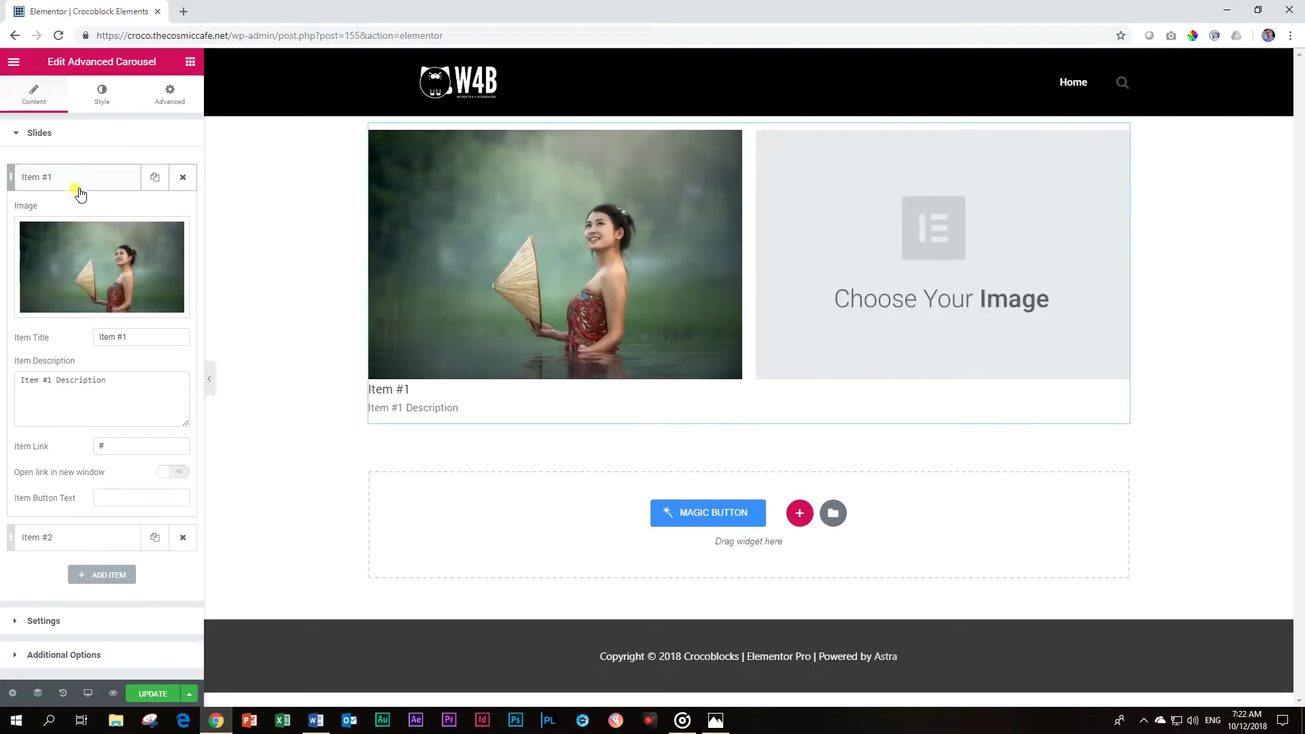
click(147, 334)
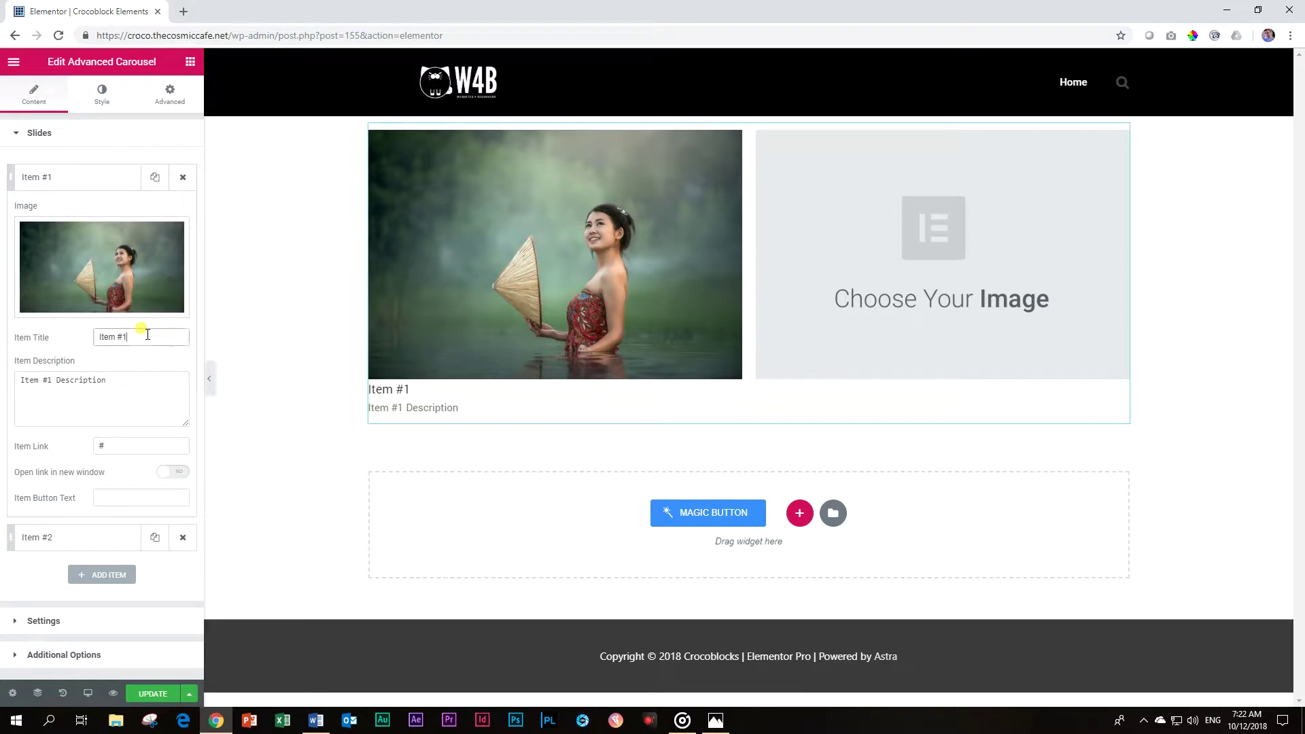
click(113, 377)
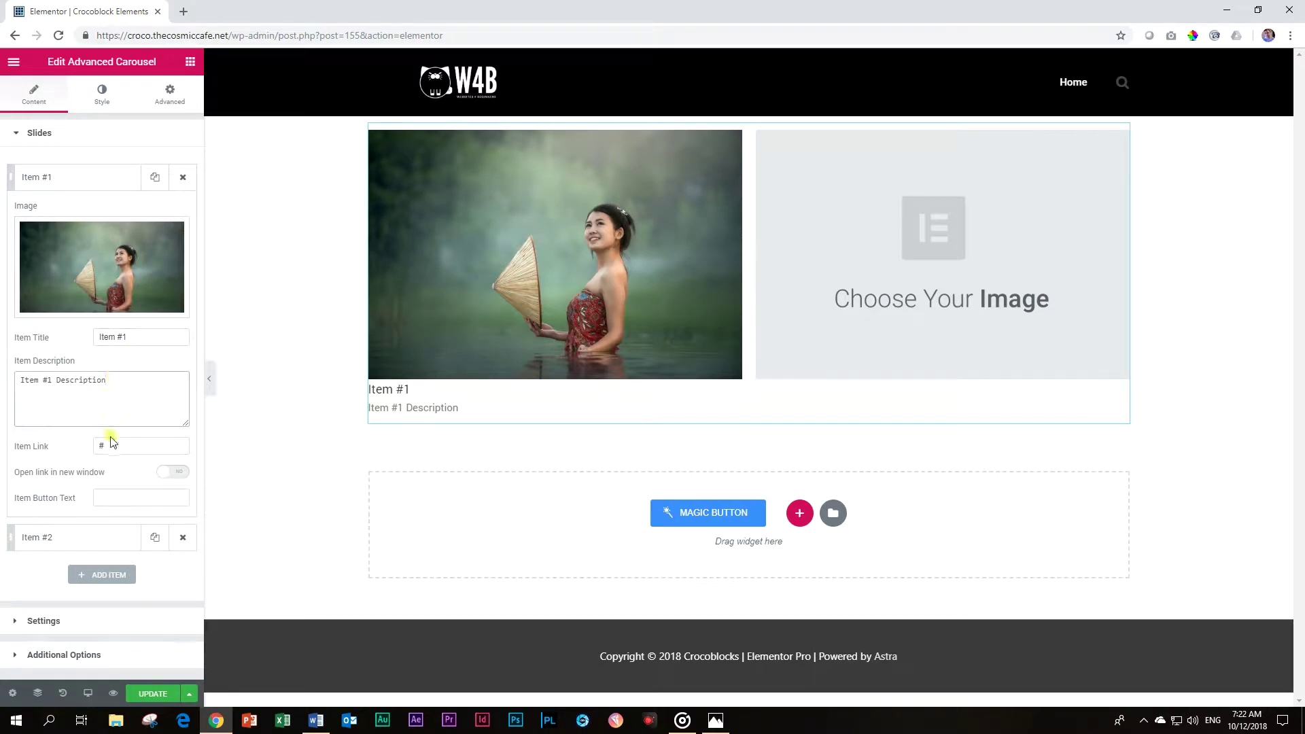
click(87, 176)
- Give Item #2 the red umbrella photo from the Media Library
click(72, 216)
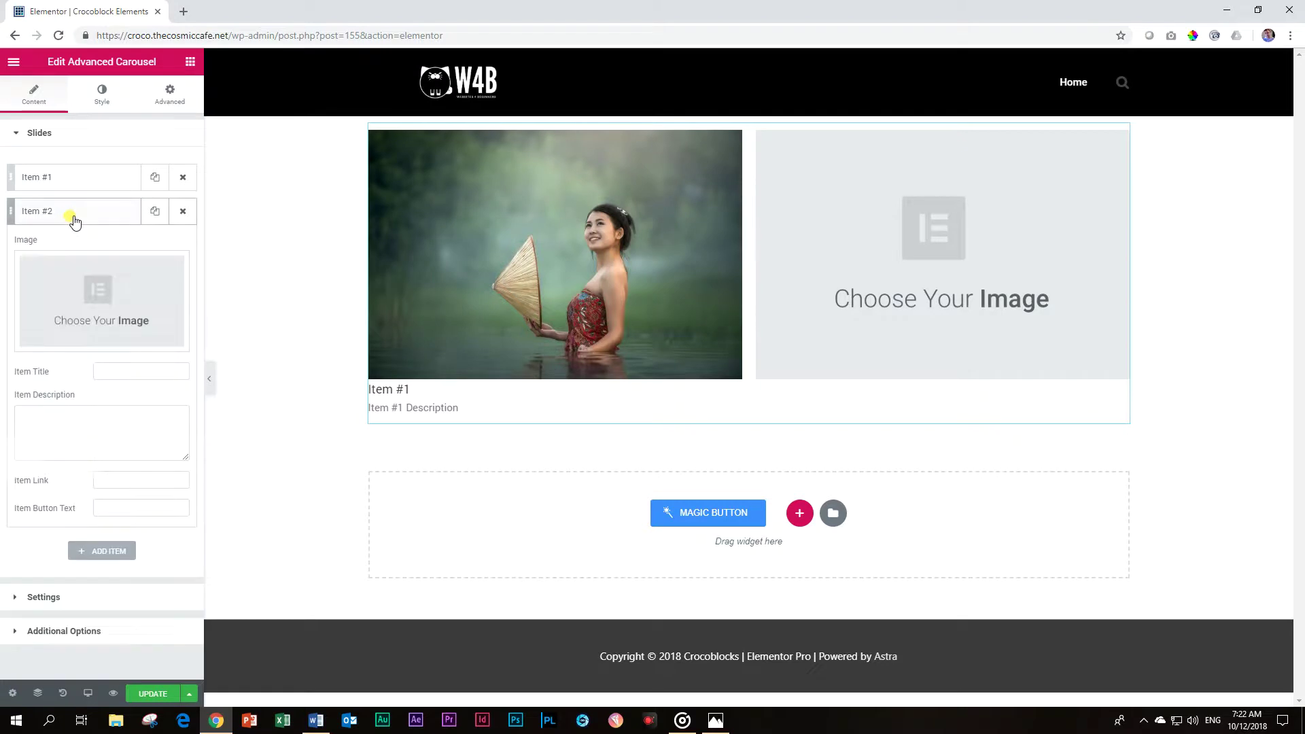
click(109, 373)
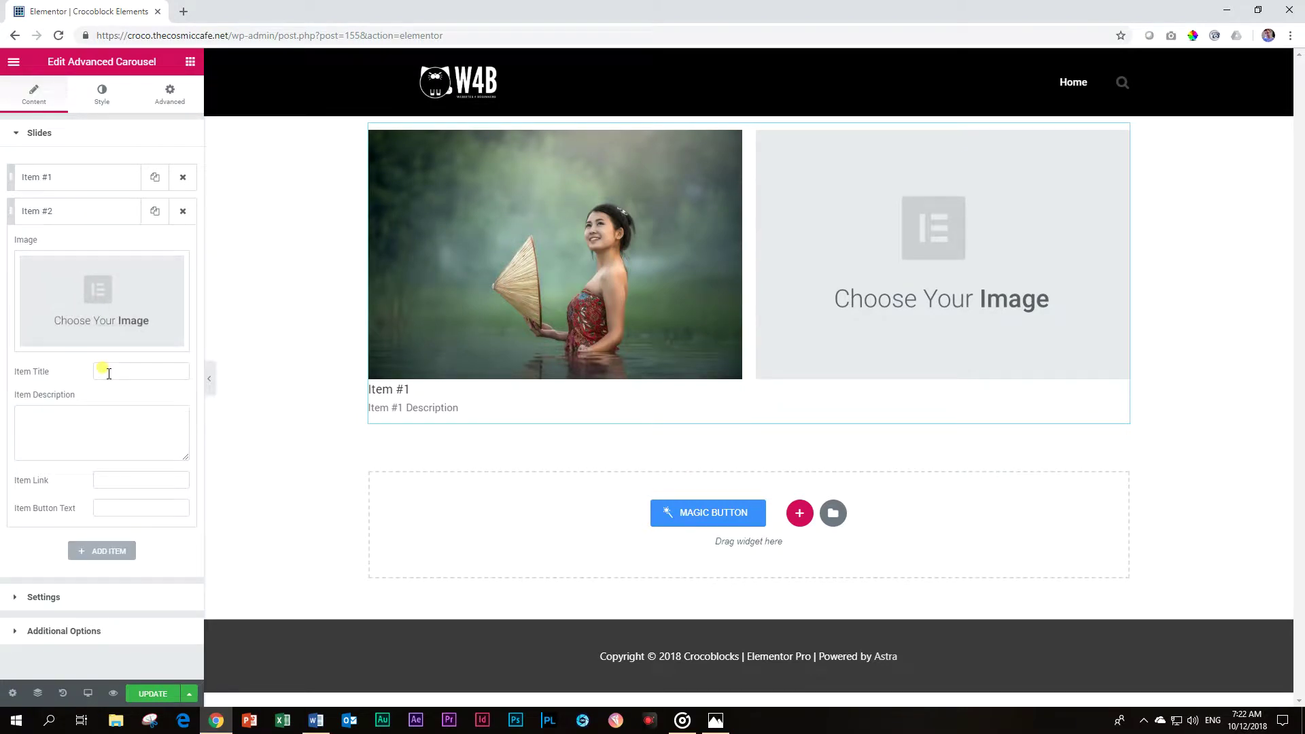
mouse_move(112, 307)
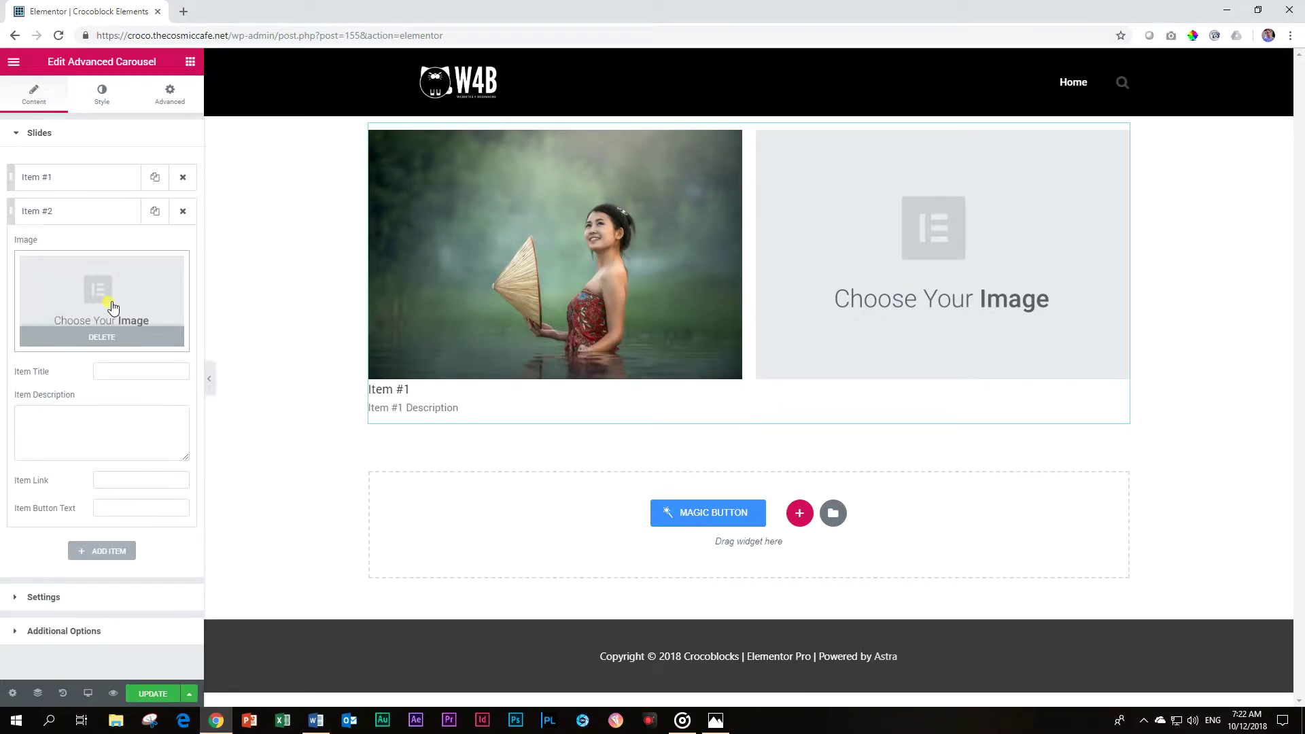
click(112, 308)
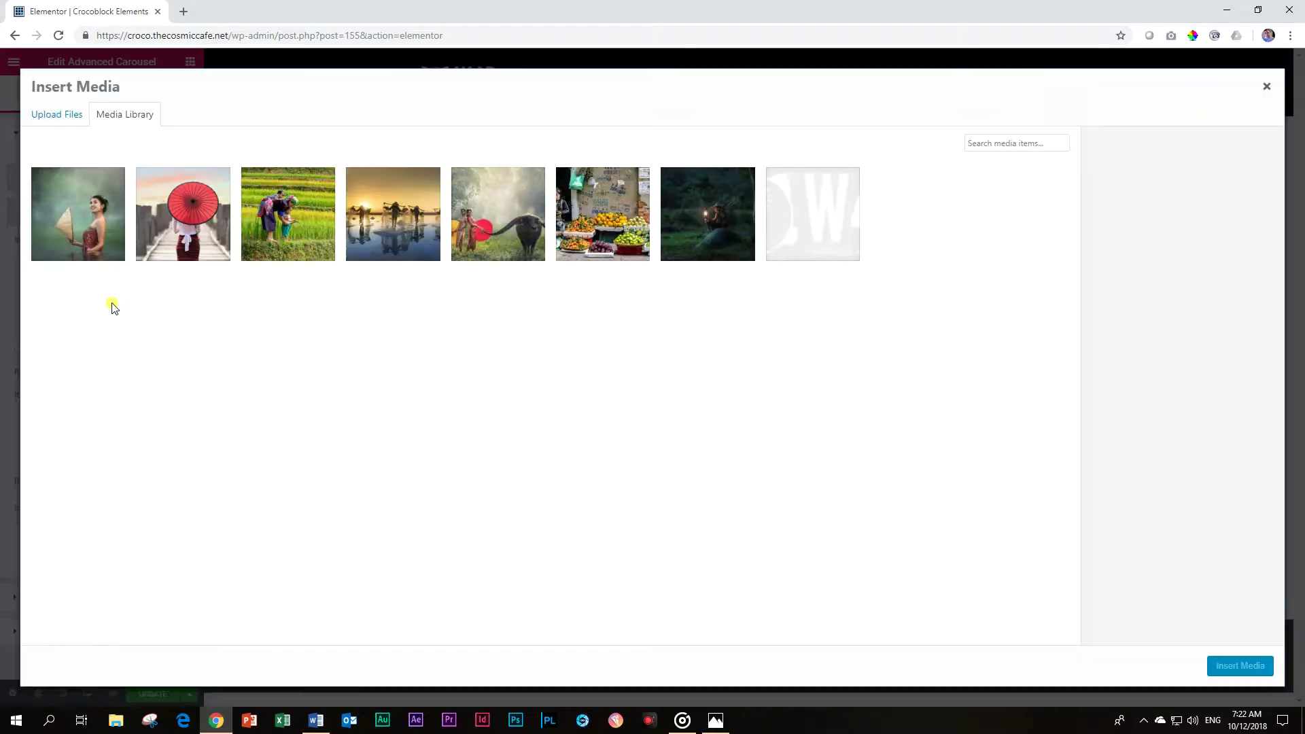
click(176, 211)
click(1236, 666)
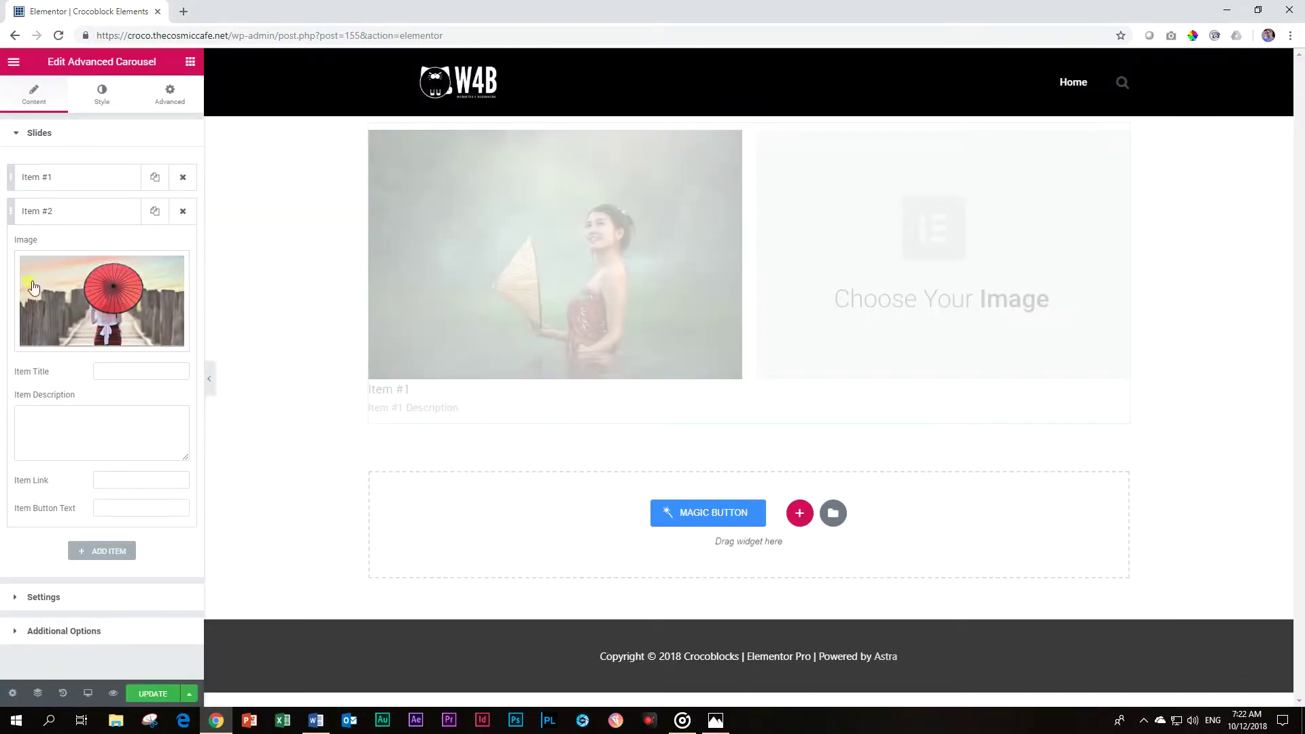
click(99, 214)
- Add Items #3 and #4 with the rice-field and salt-harvesting sunset photos
click(102, 248)
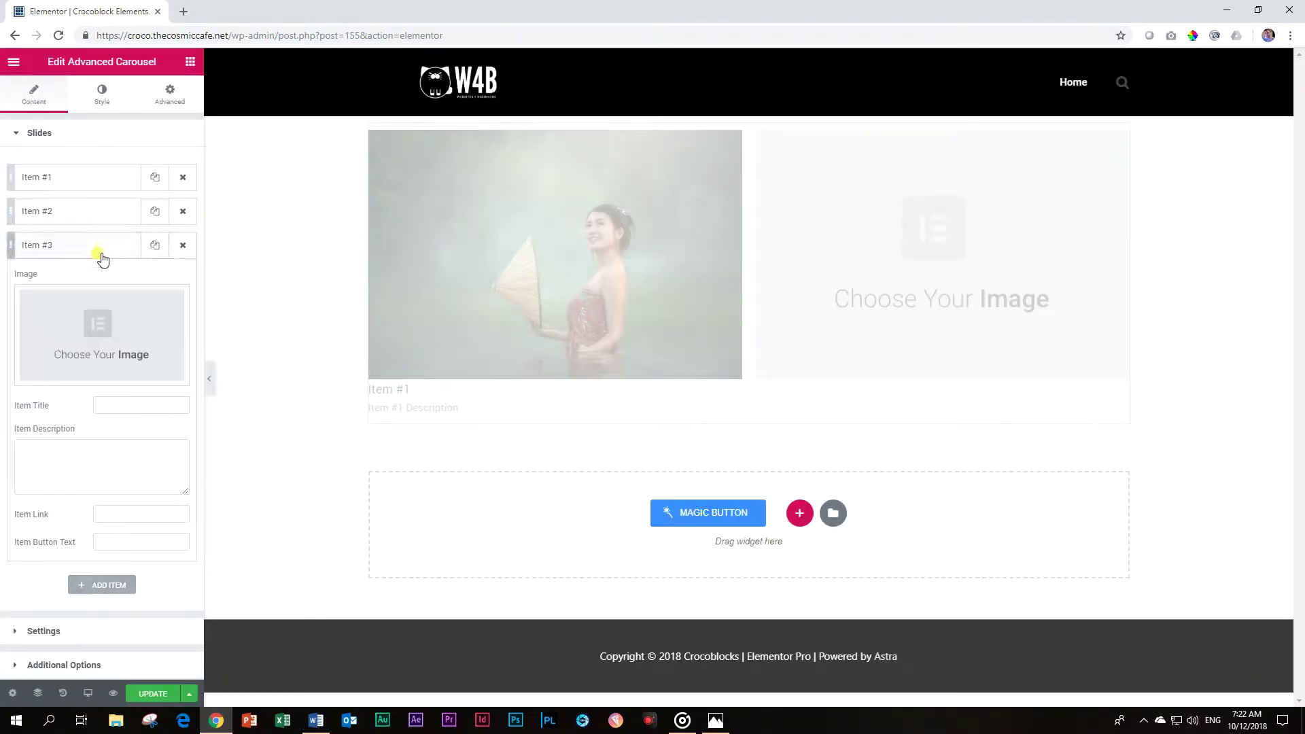
click(87, 326)
click(312, 233)
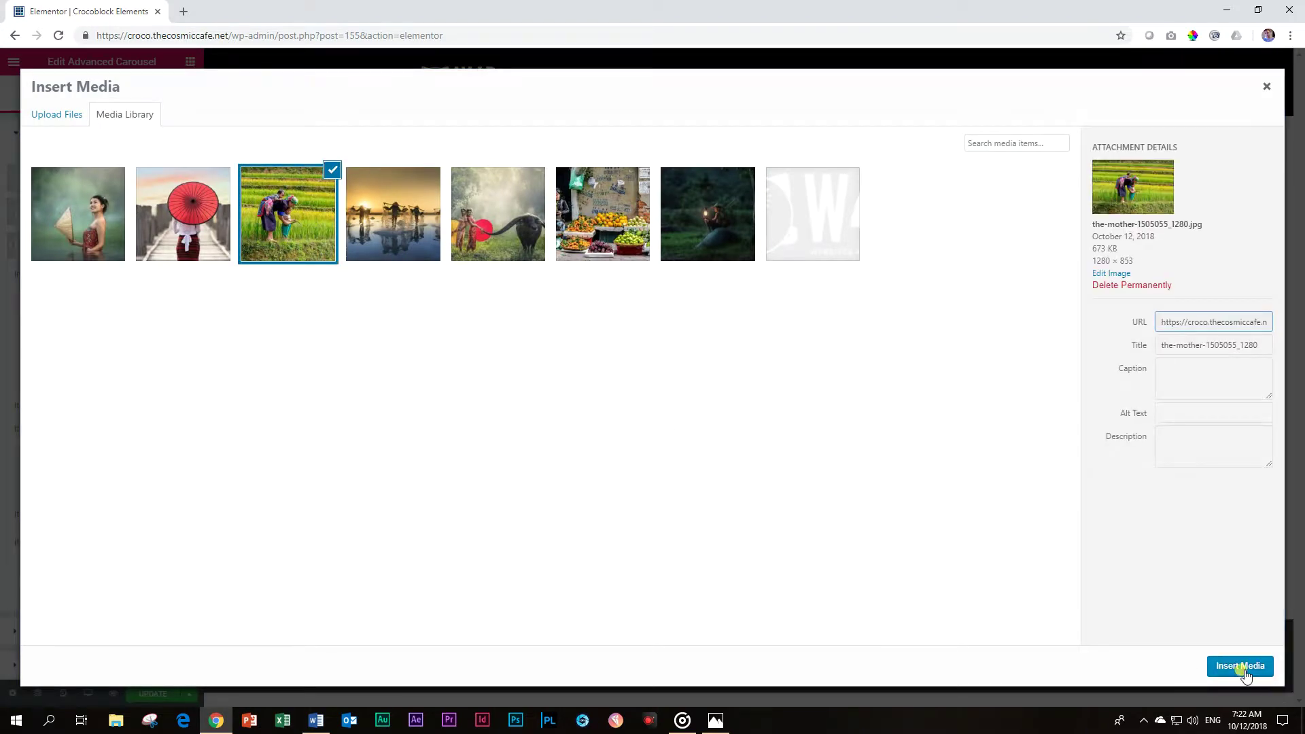
click(1241, 666)
click(102, 245)
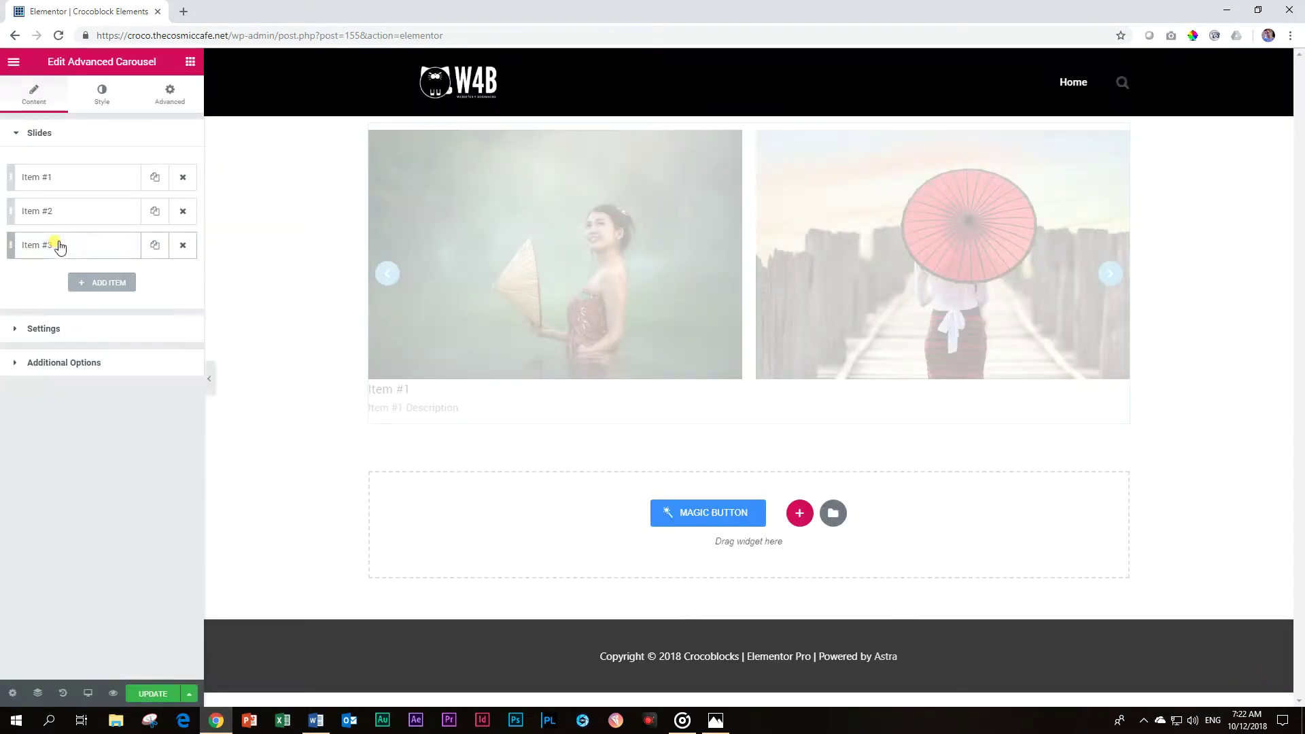
click(95, 280)
click(97, 347)
click(384, 239)
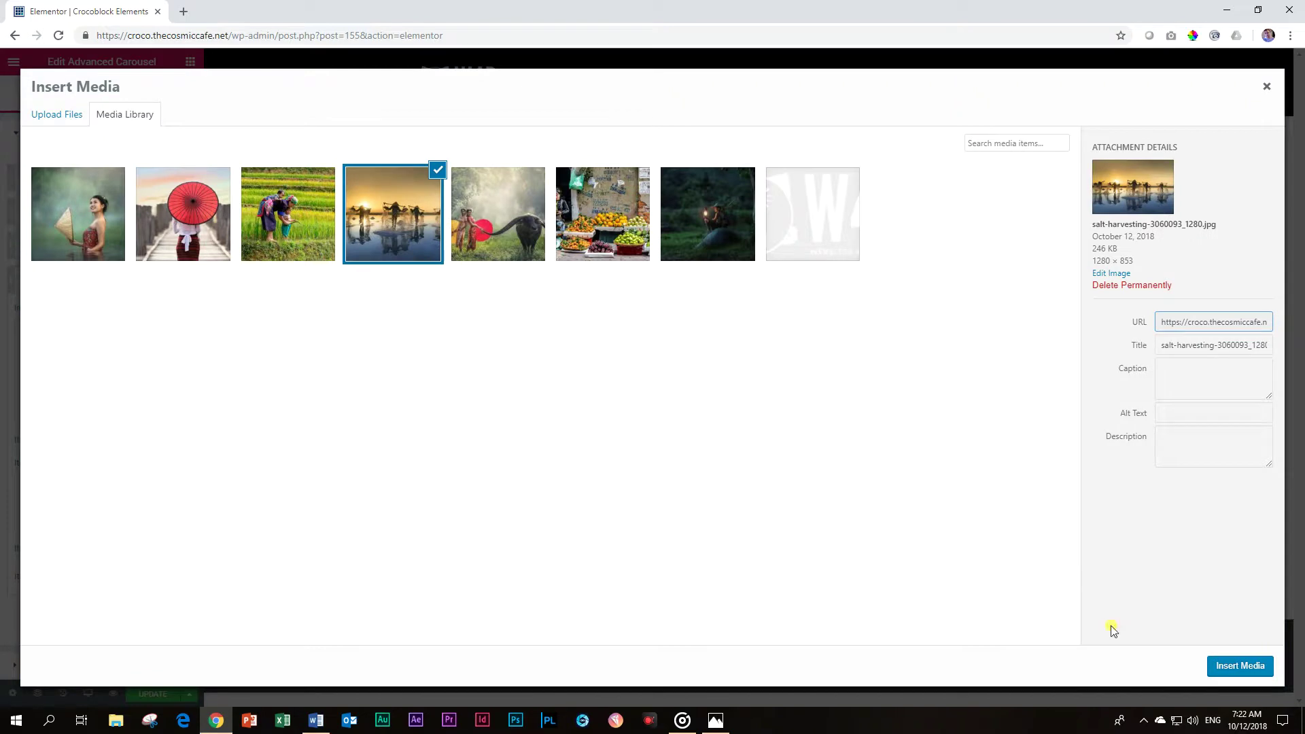
click(1240, 666)
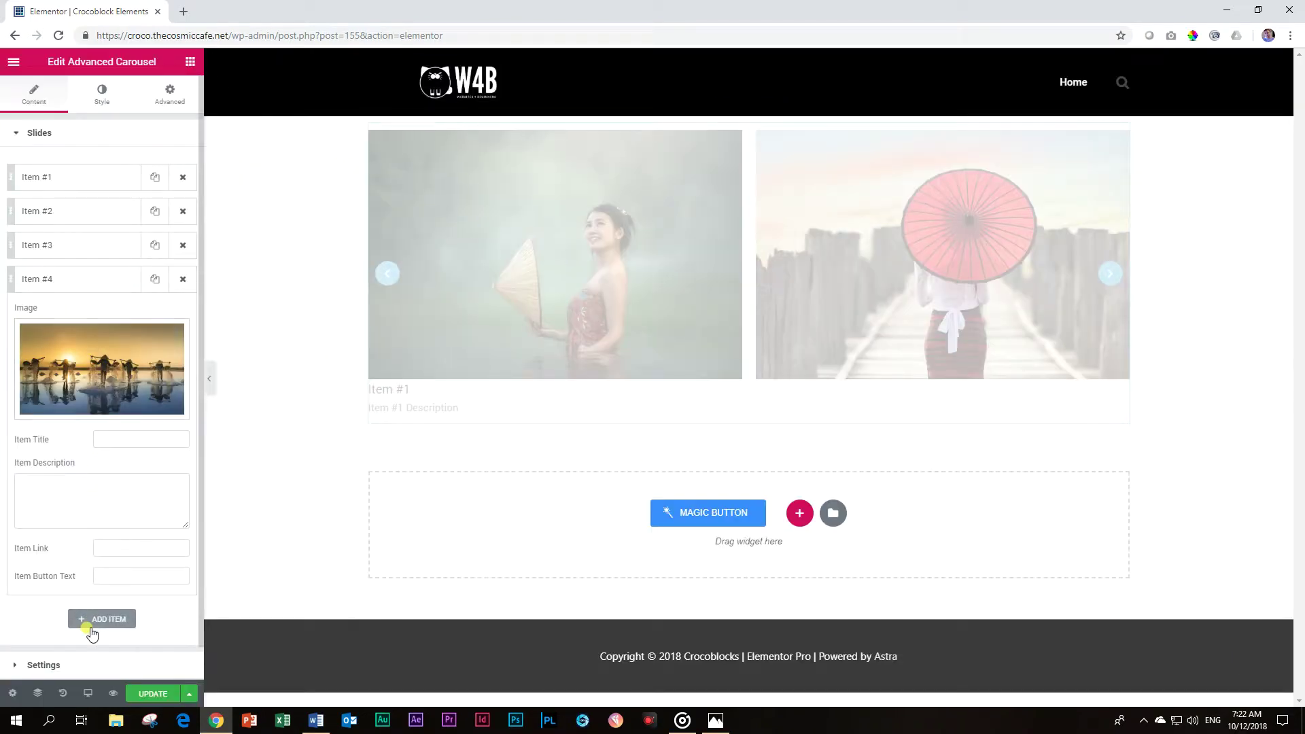
- Add Items #5 and #6 with the buffalo and fruit-market photos
click(91, 618)
click(76, 398)
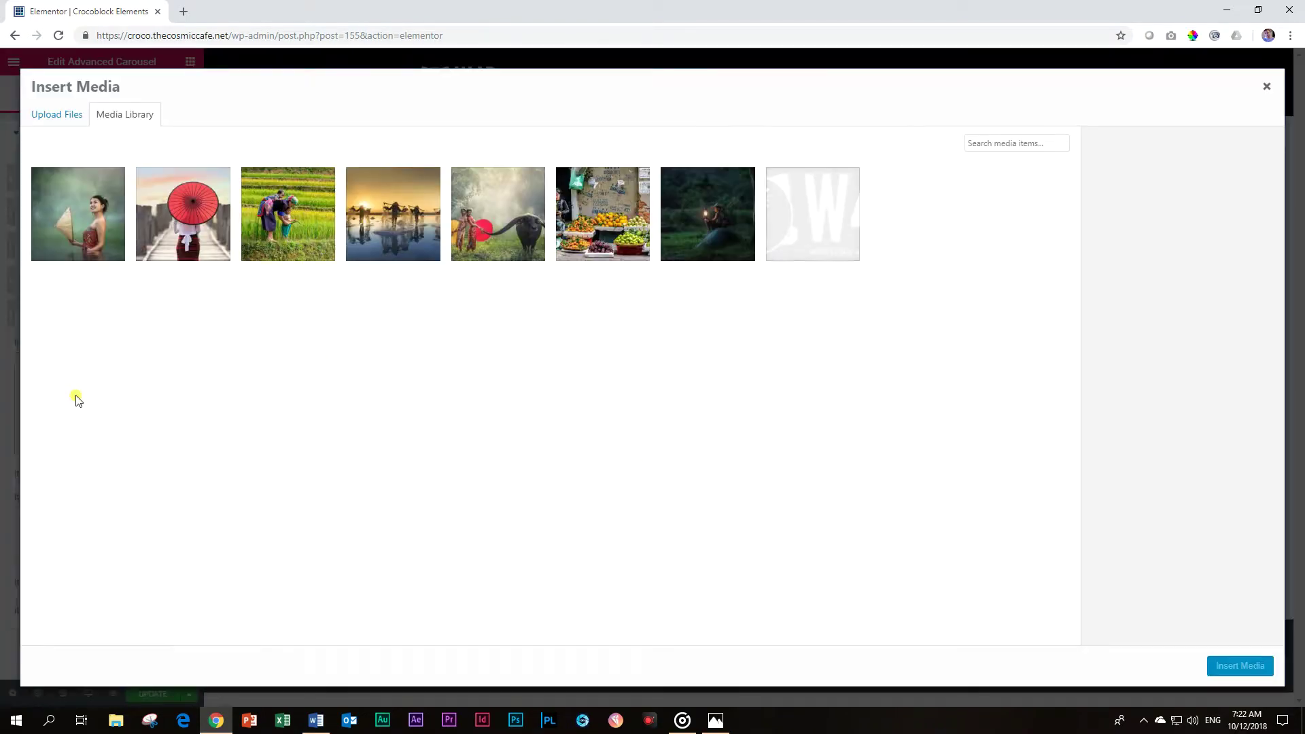
click(484, 209)
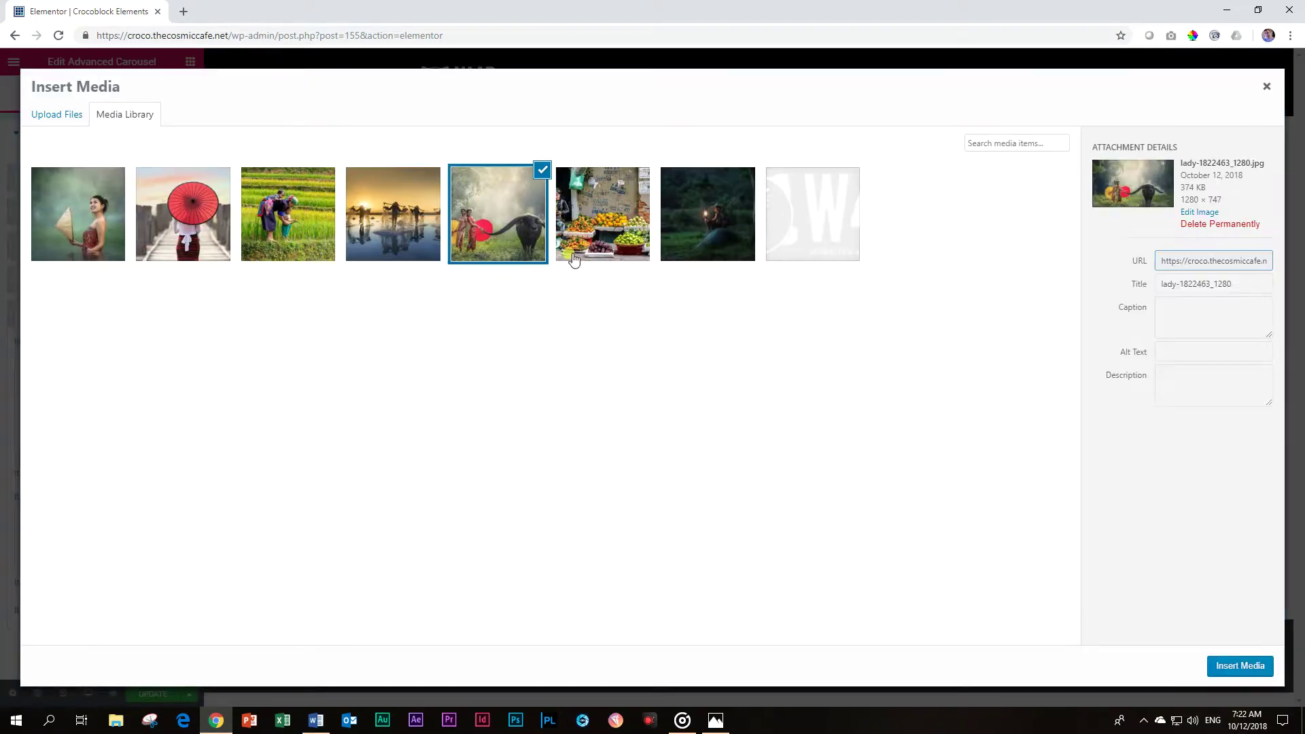
click(1234, 666)
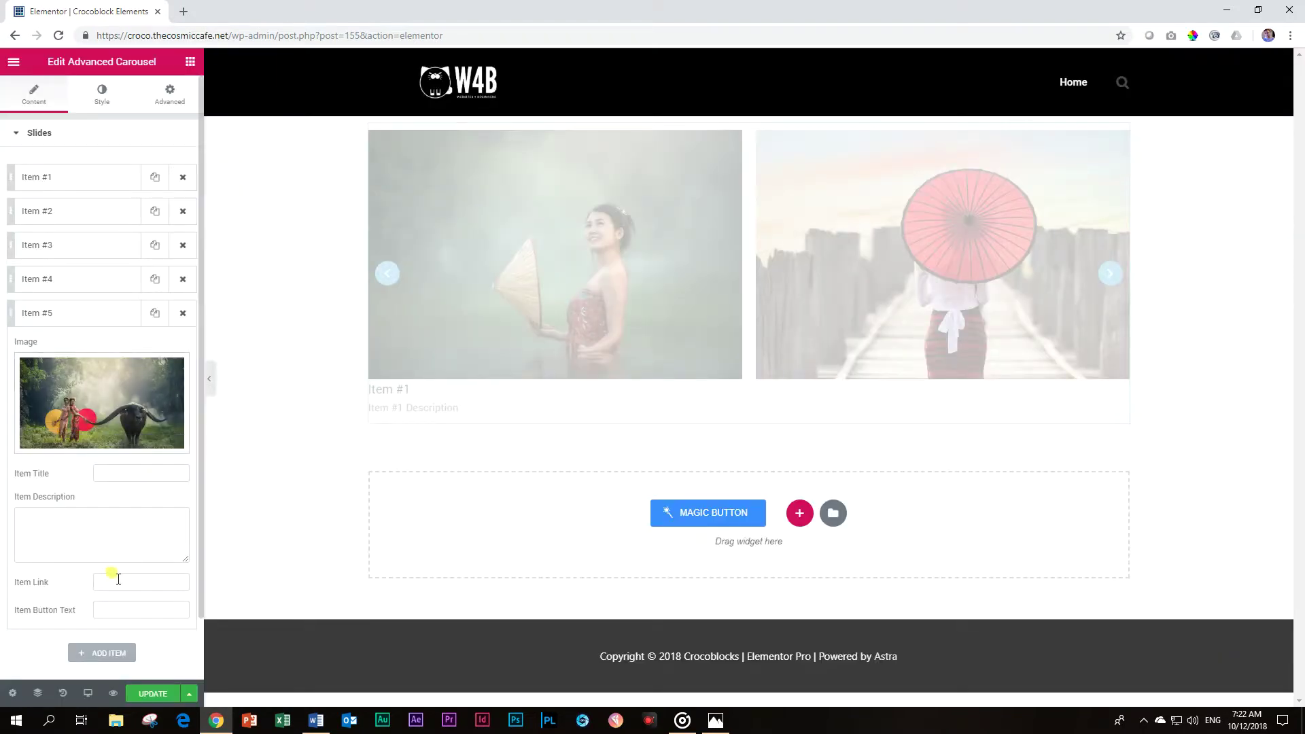
click(104, 651)
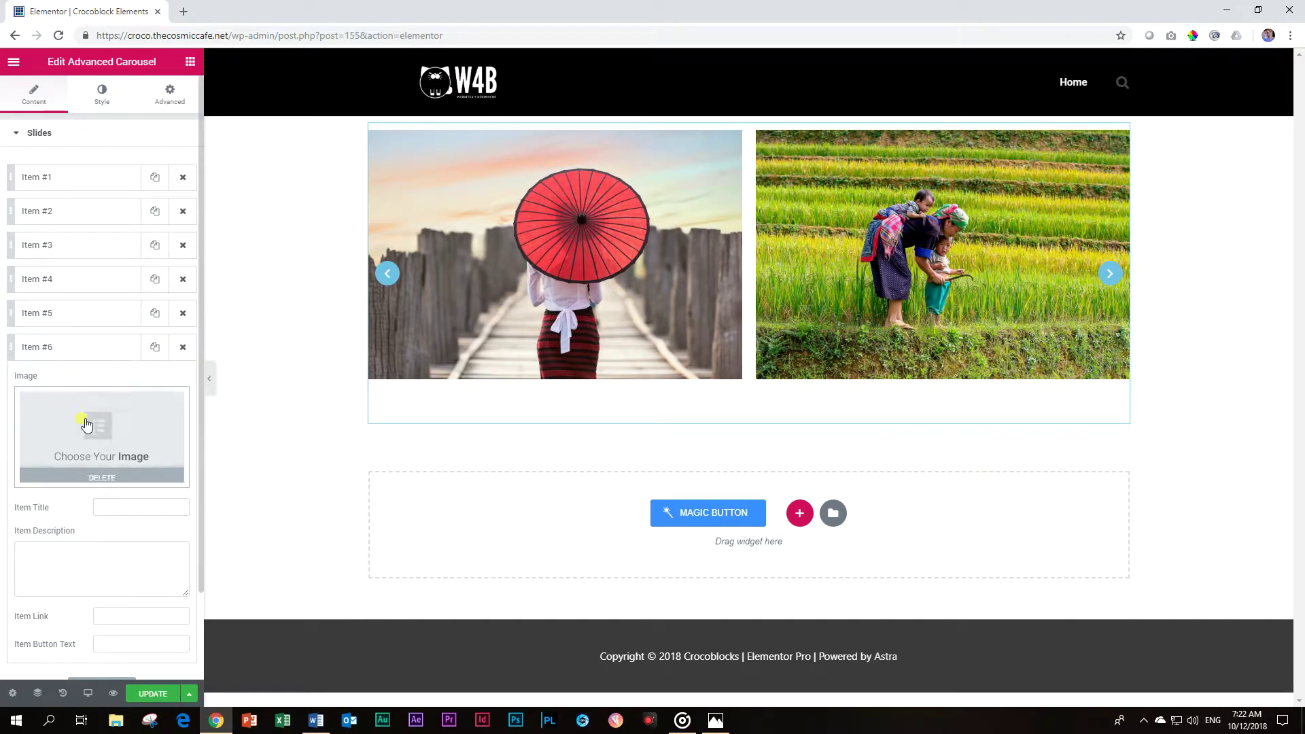
click(92, 424)
click(581, 204)
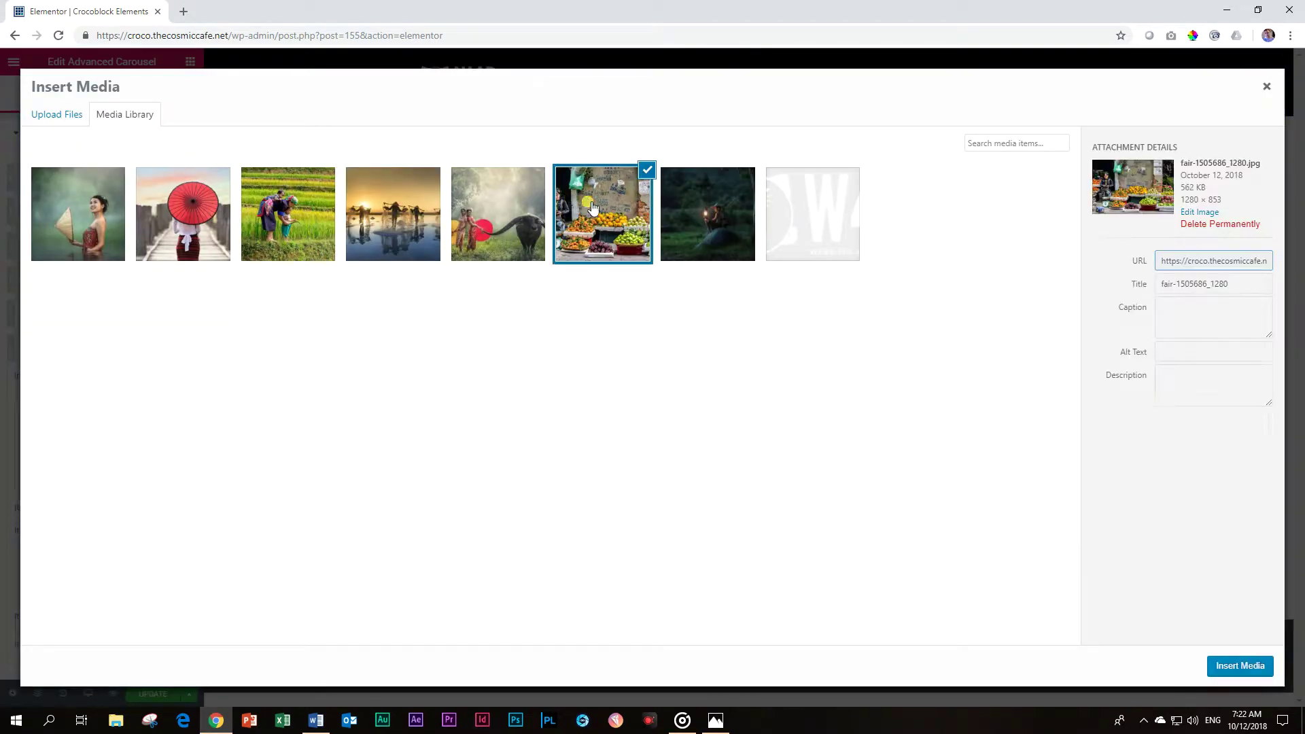
click(1235, 665)
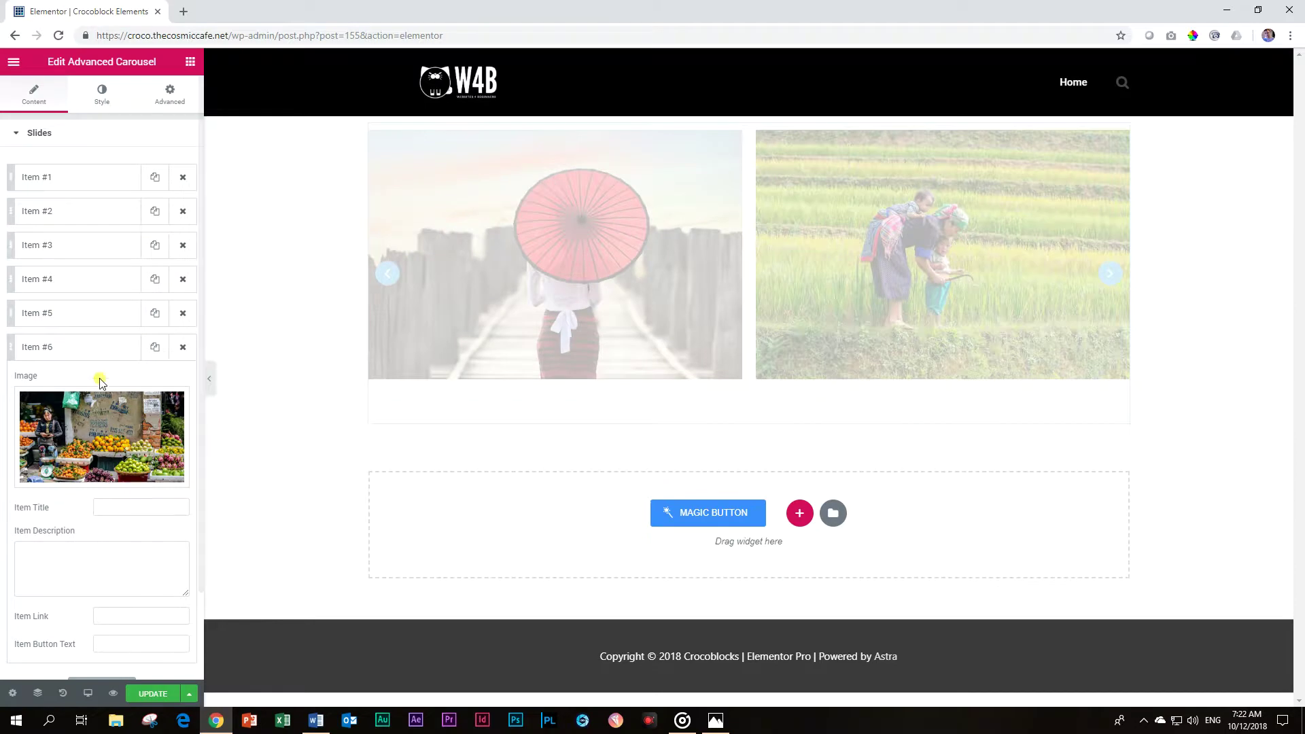
click(77, 352)
- Add Item #7 and choose the dark photo of the boy with a lantern
click(80, 382)
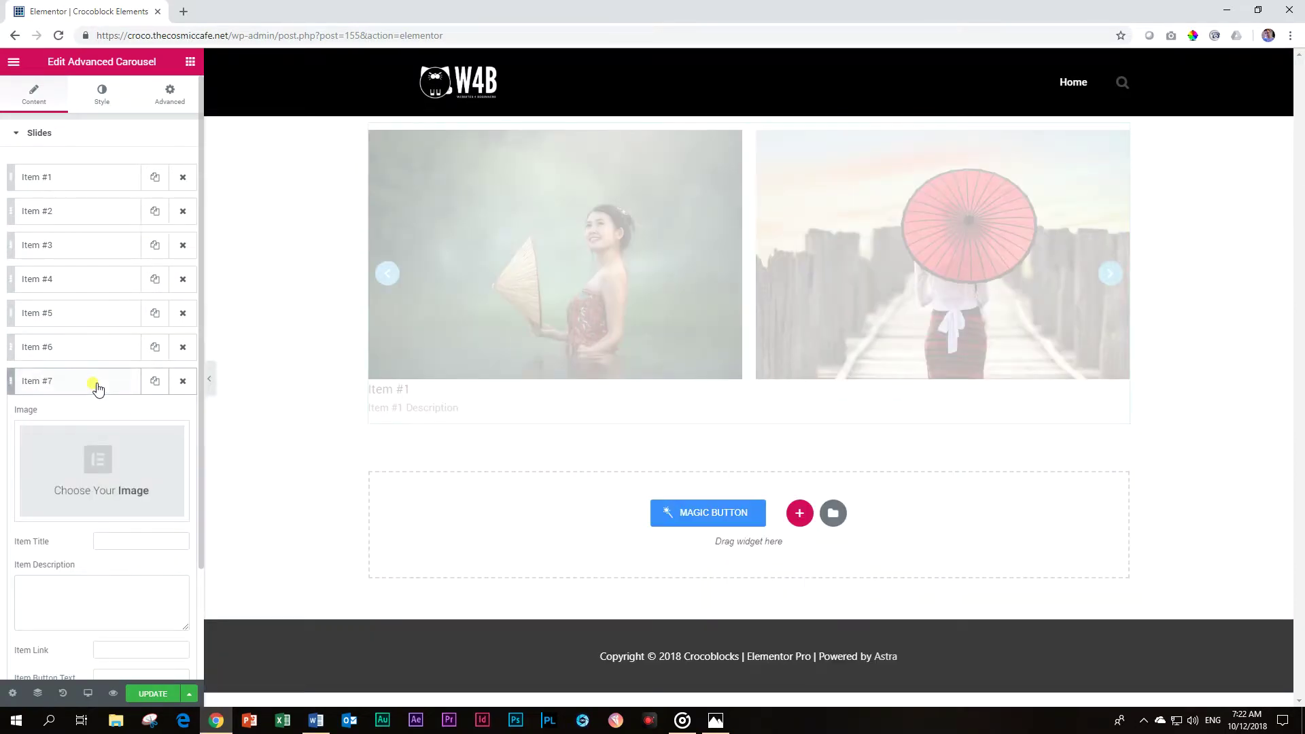
click(76, 479)
click(678, 243)
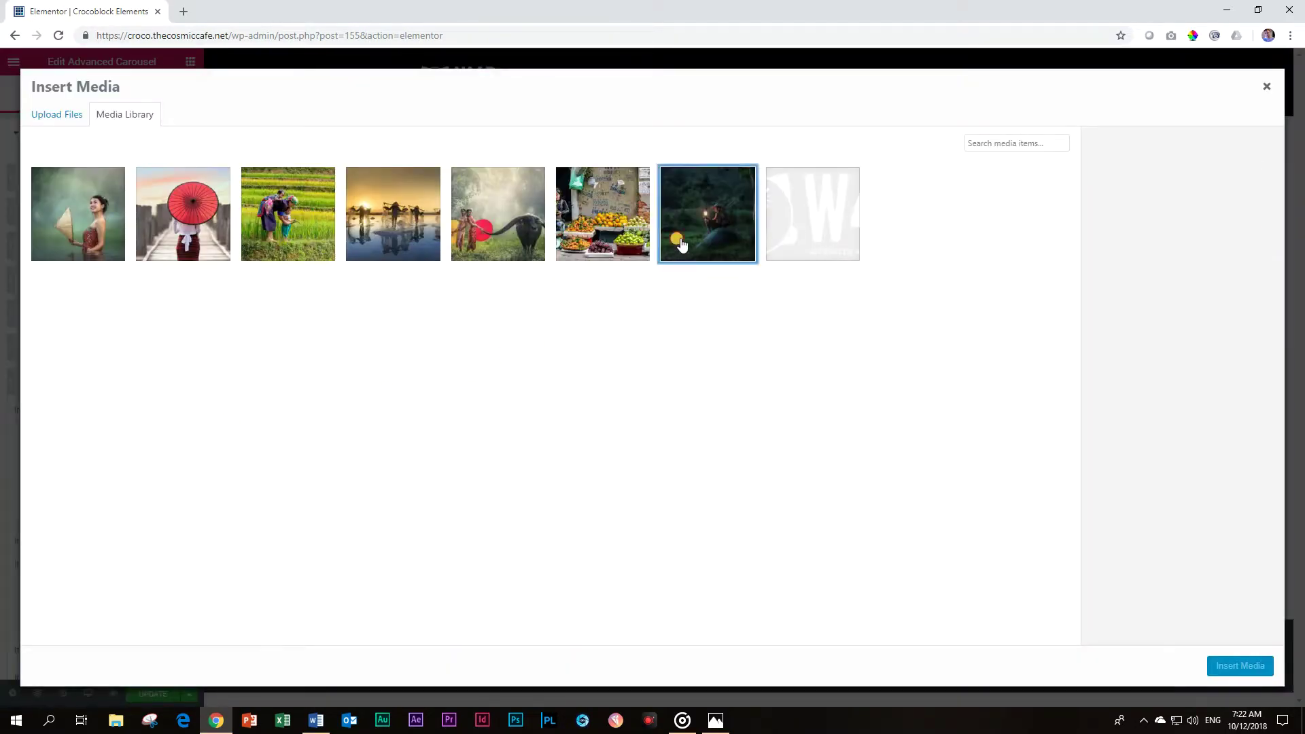
click(1216, 665)
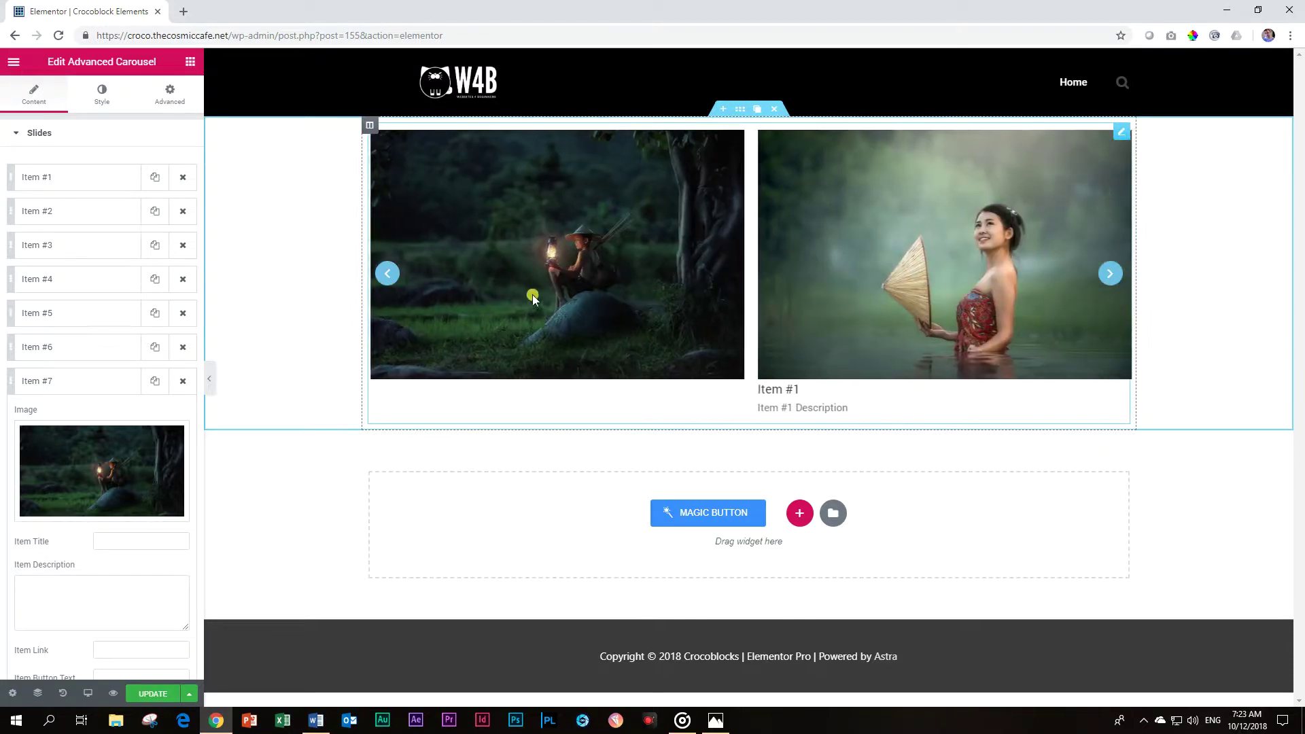
- Reopen Item #1's settings, showing its title, description and # link
click(53, 181)
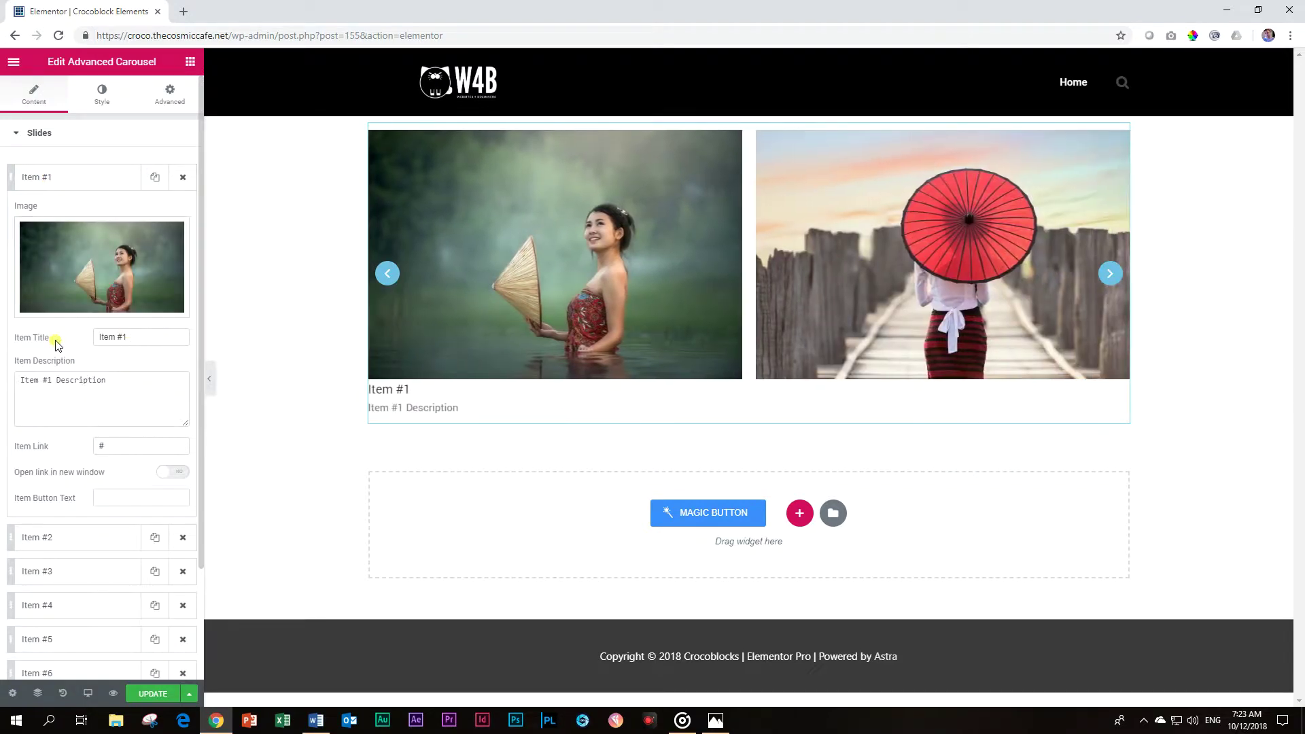
click(127, 380)
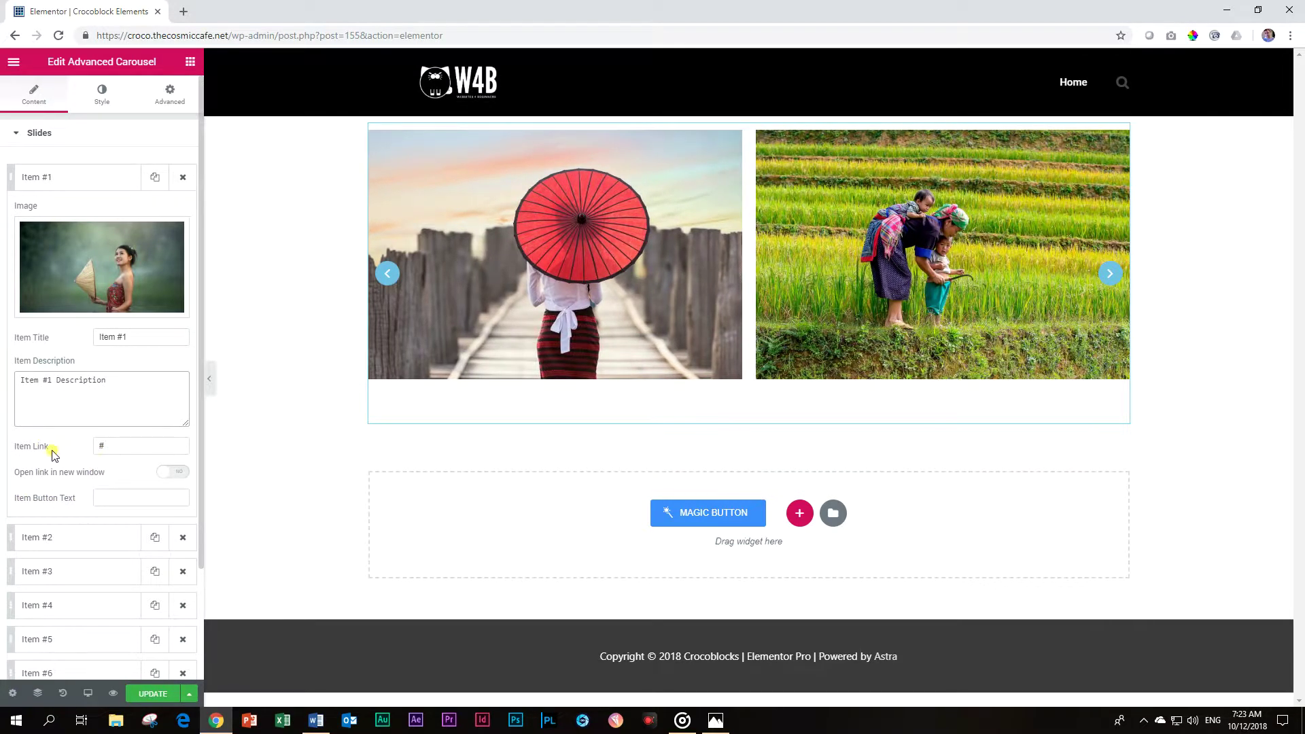
click(117, 443)
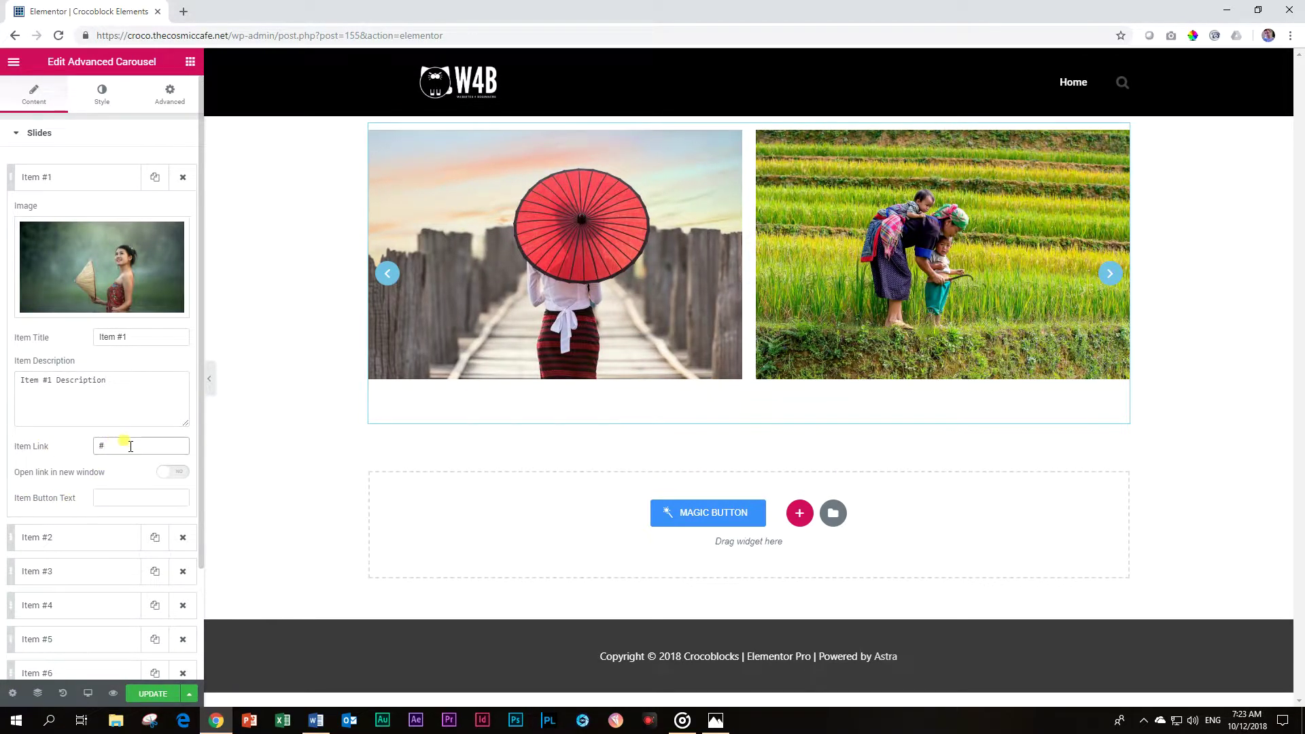
click(110, 499)
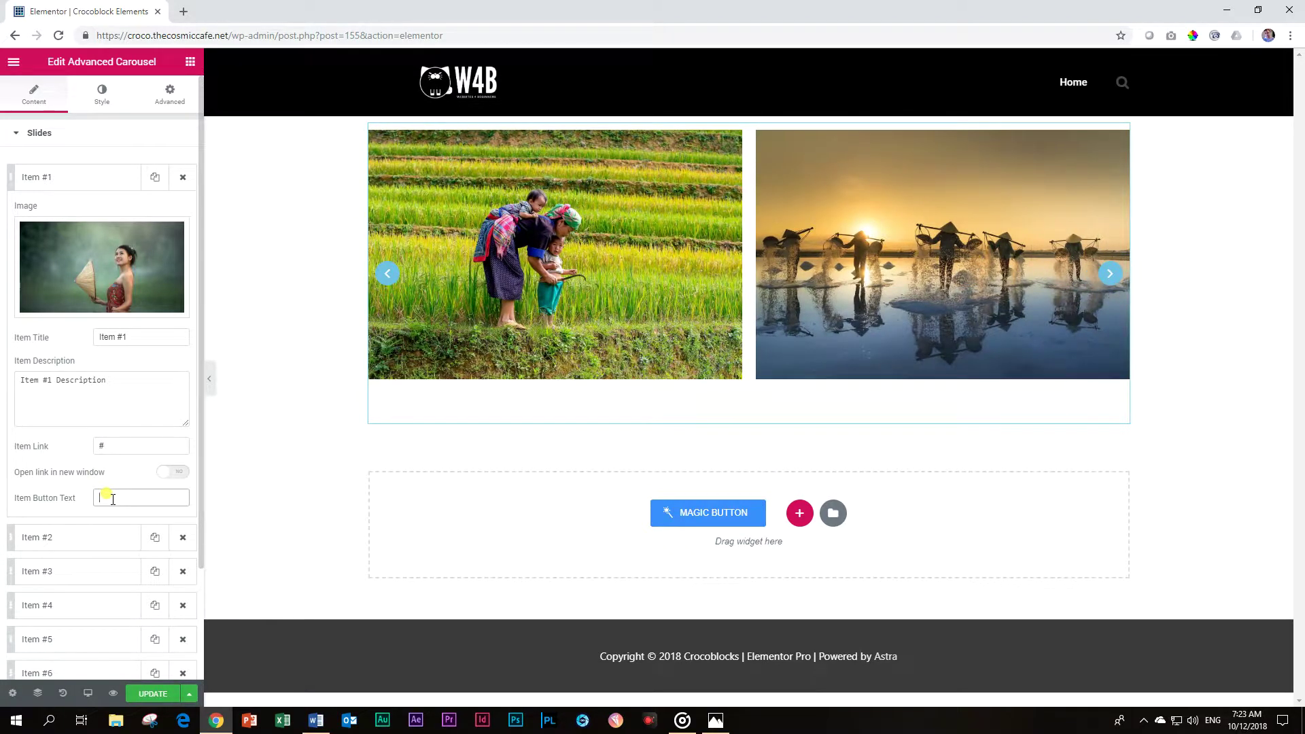
text(Show More)
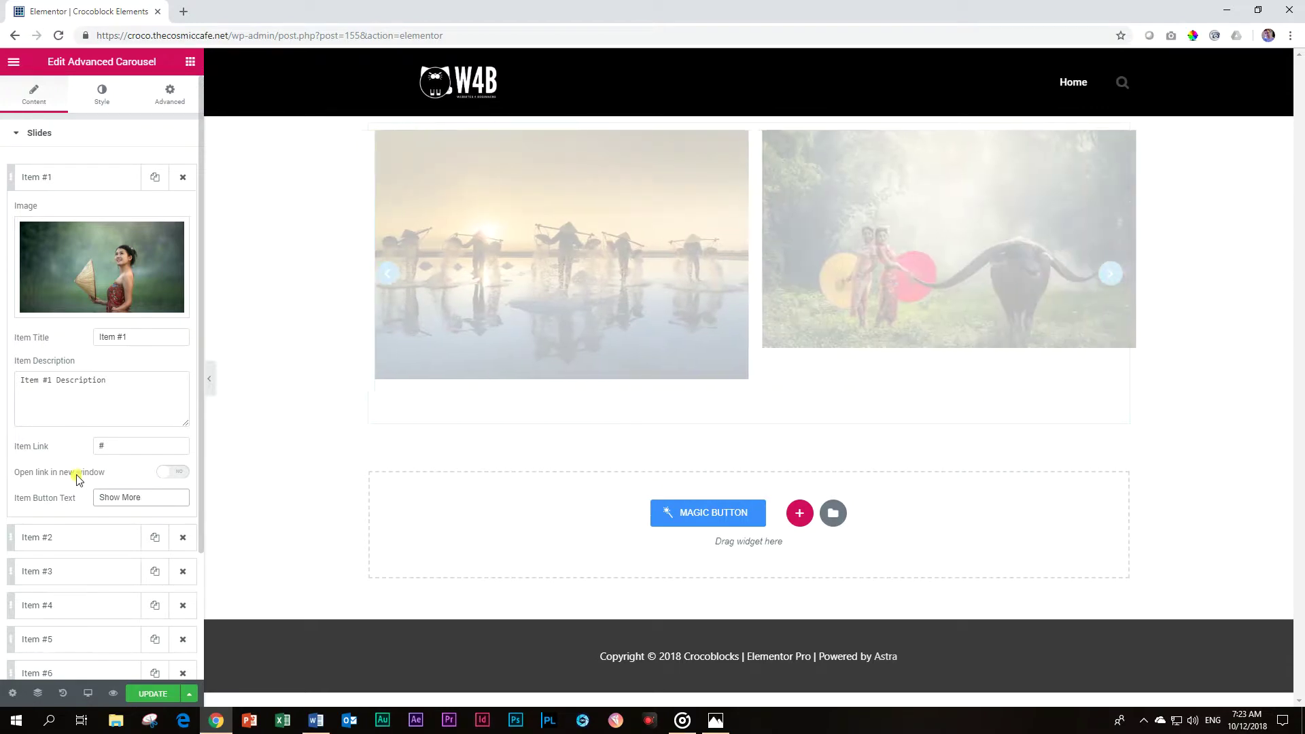
click(174, 474)
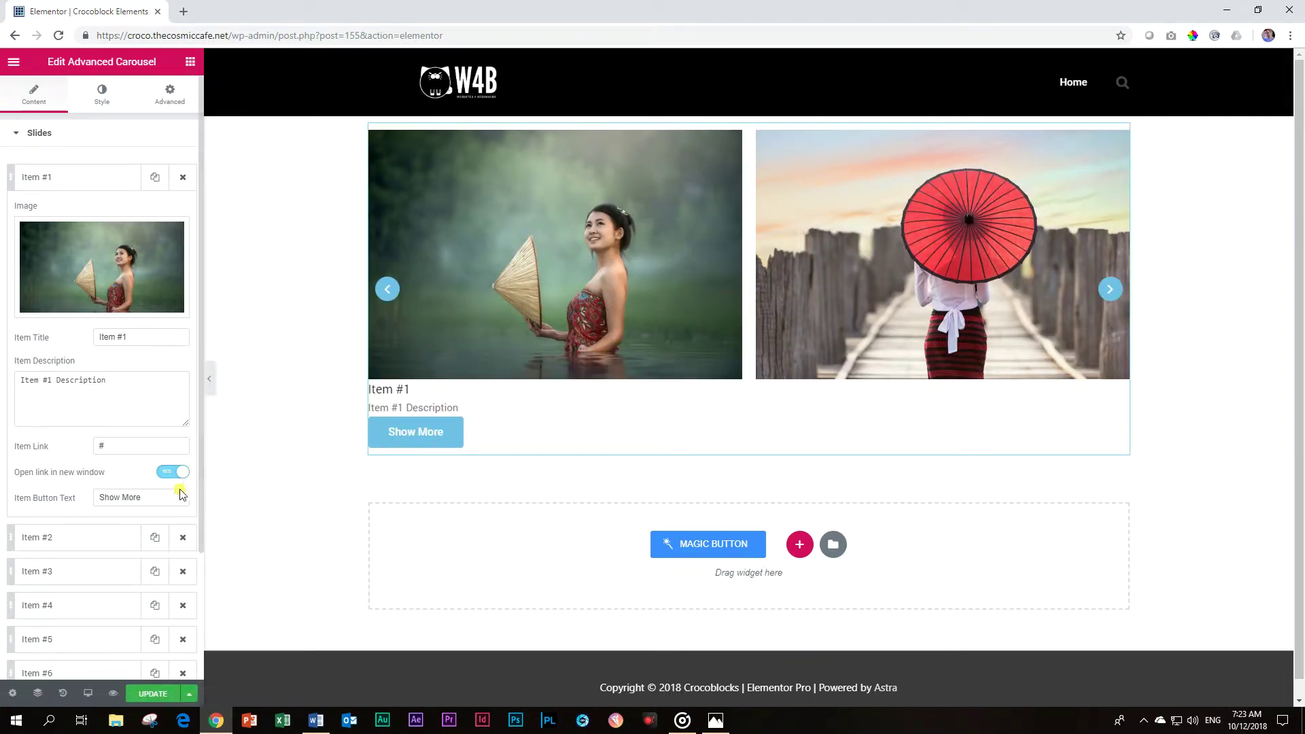
drag(178, 497, 41, 501)
key(BackSpace)
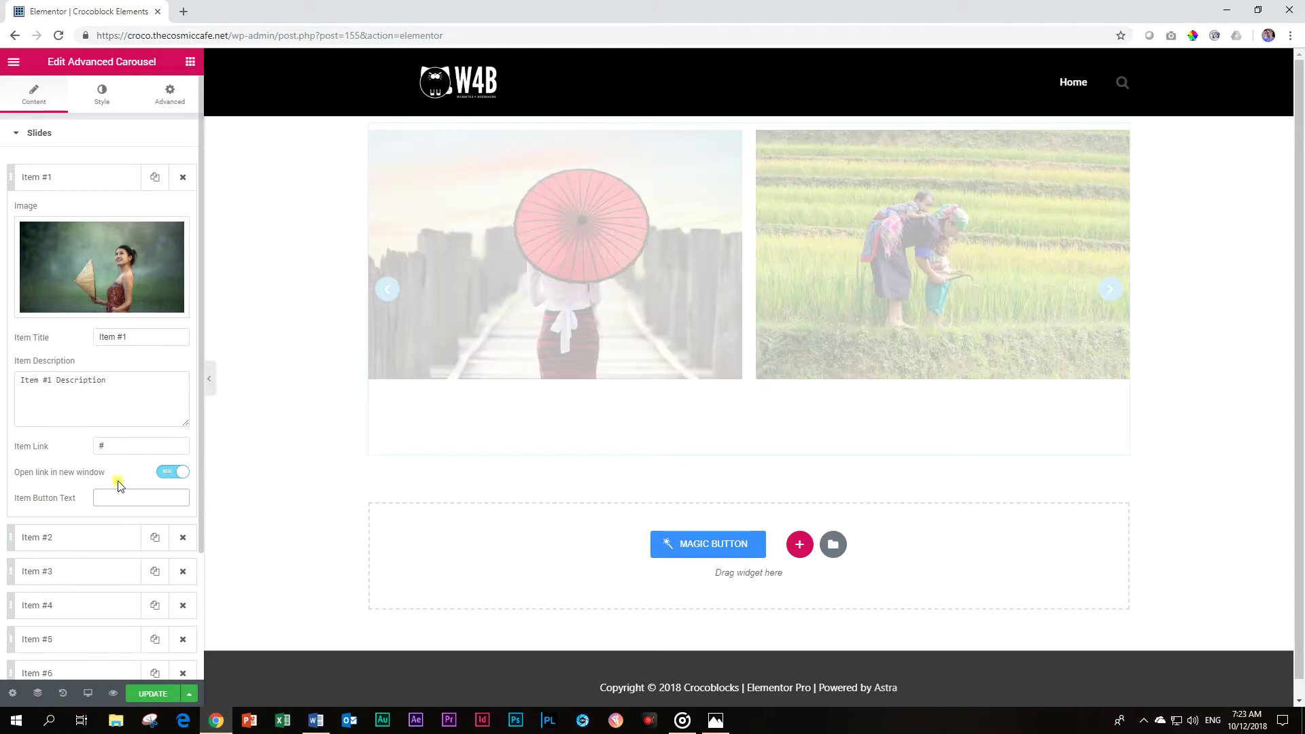
click(173, 472)
click(104, 498)
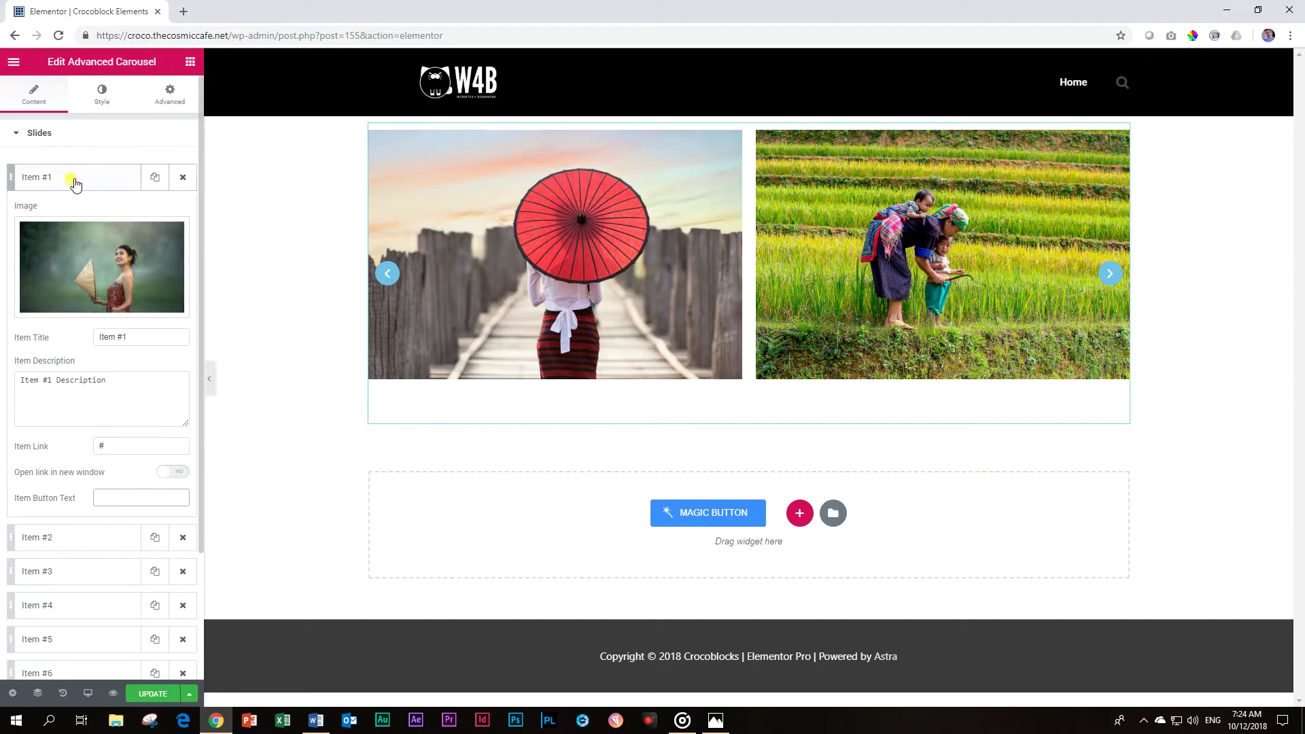
click(73, 181)
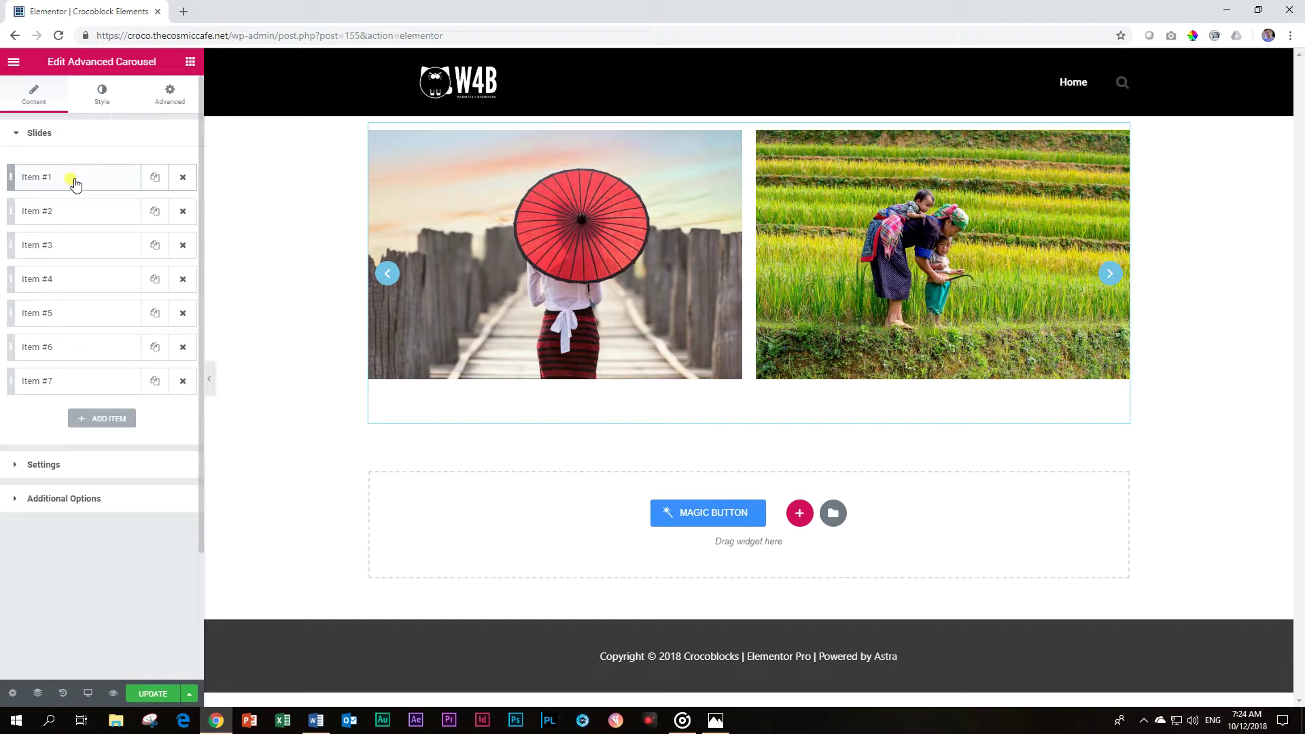
- Glance at the Style tab, then return to Content and expand the carousel's Settings section
click(96, 108)
click(33, 95)
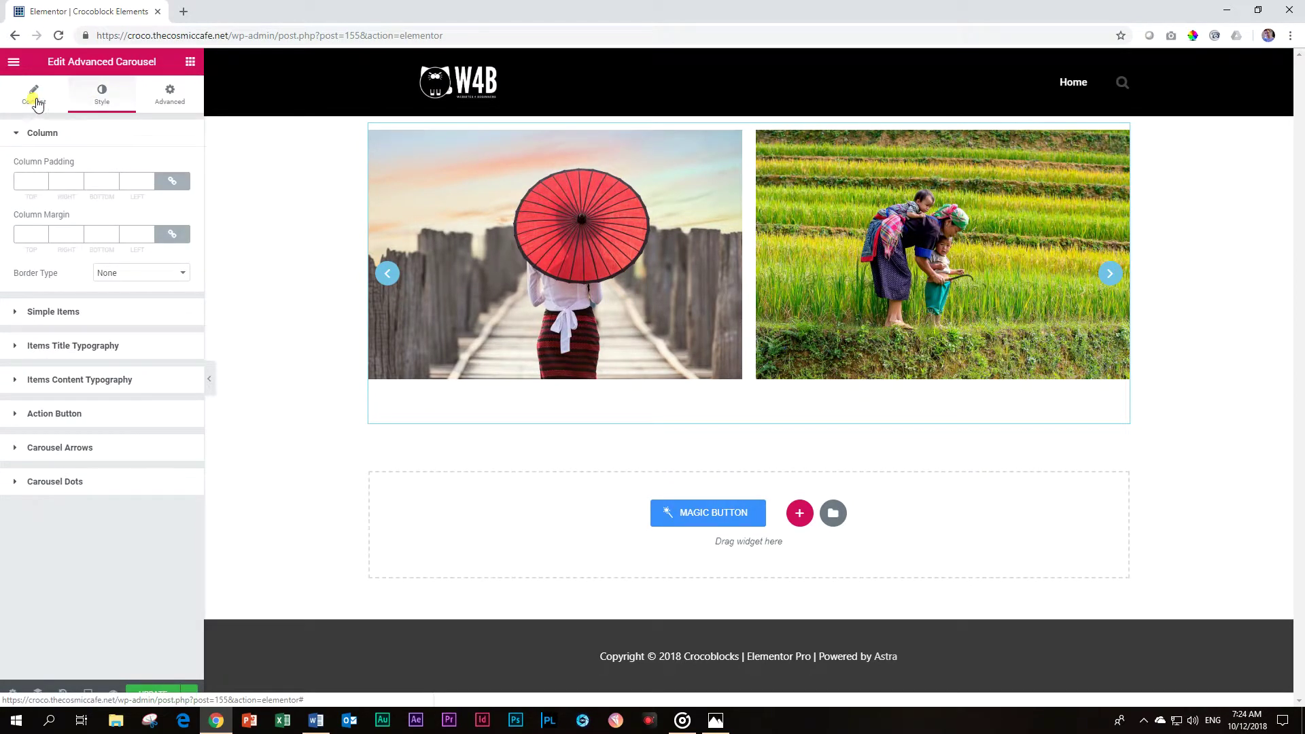
click(44, 464)
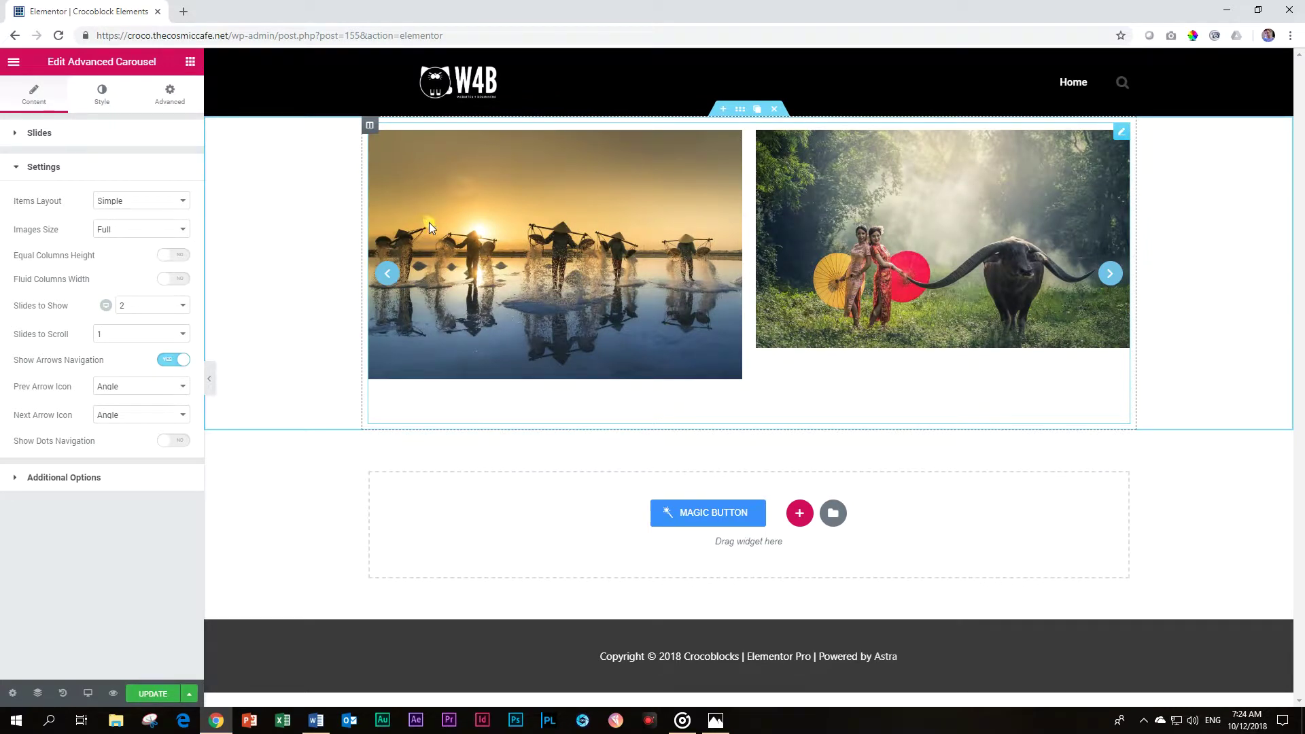
- Switch Items Layout to Banners with the Lily effect and expand the Slides list
click(177, 203)
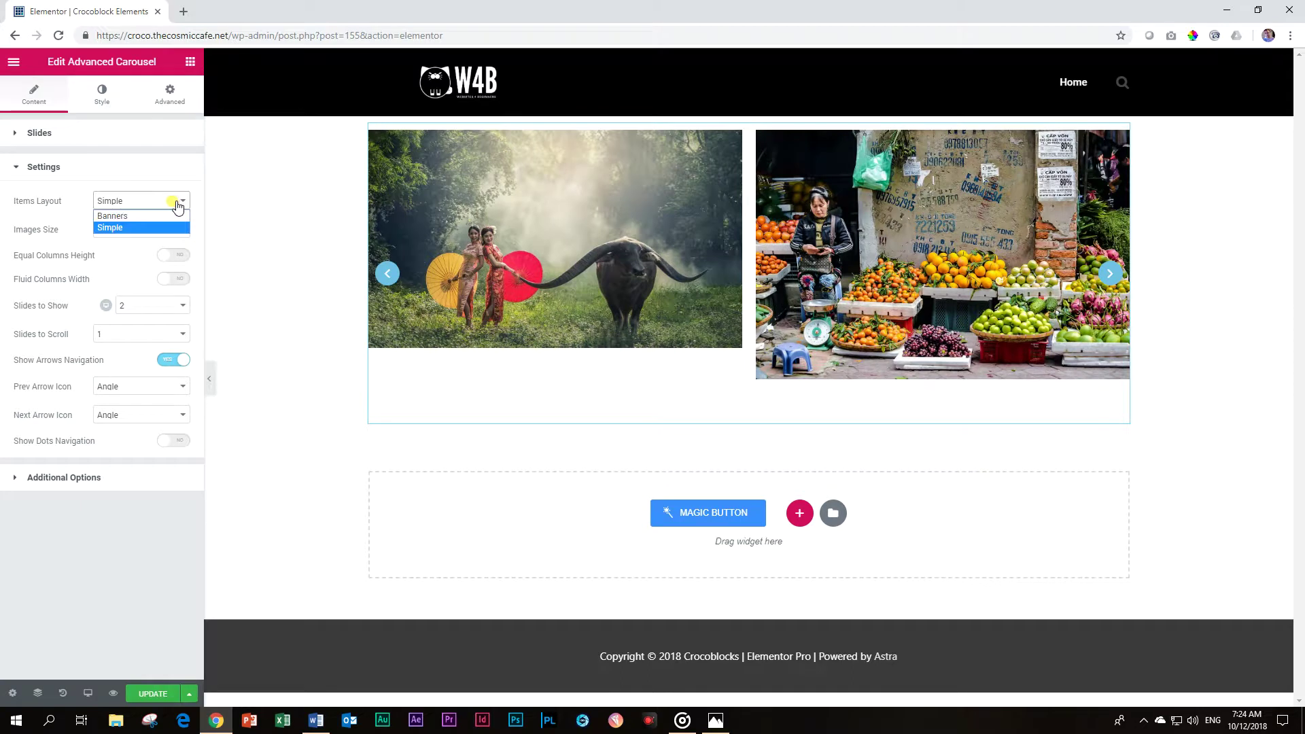
click(166, 216)
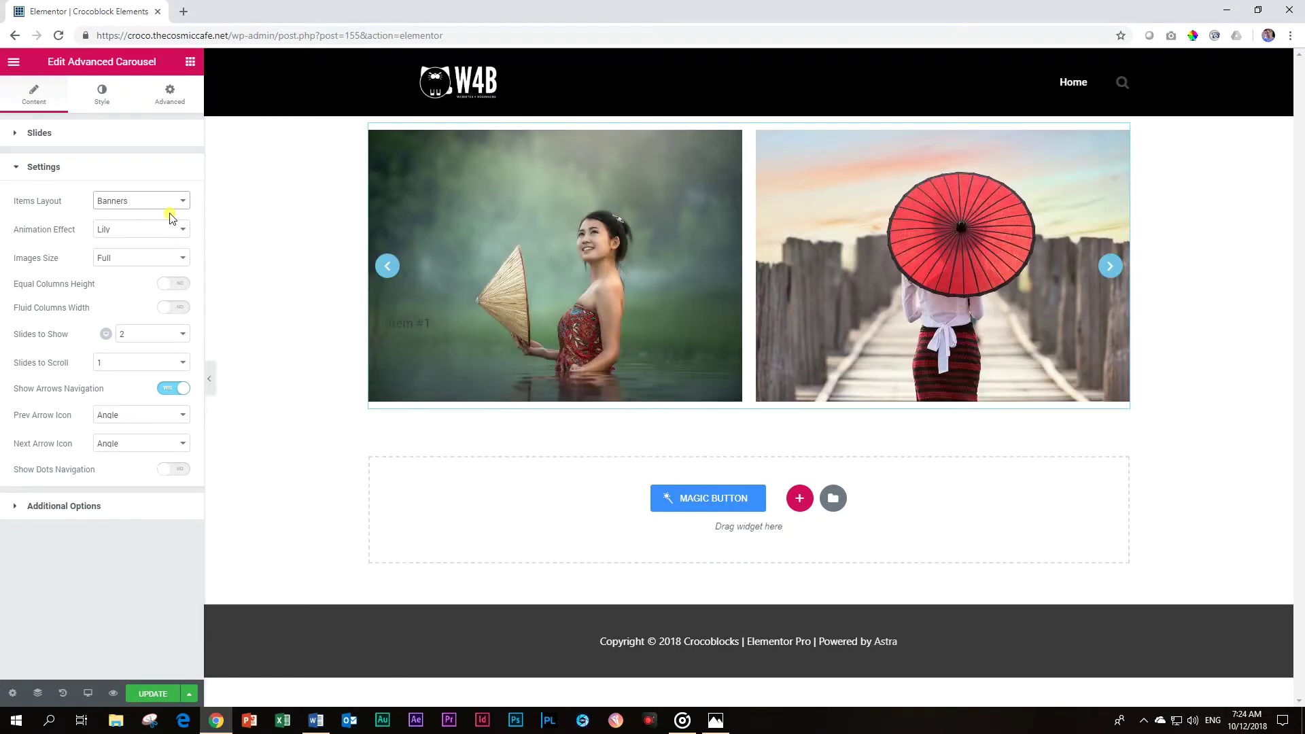
mouse_move(438, 303)
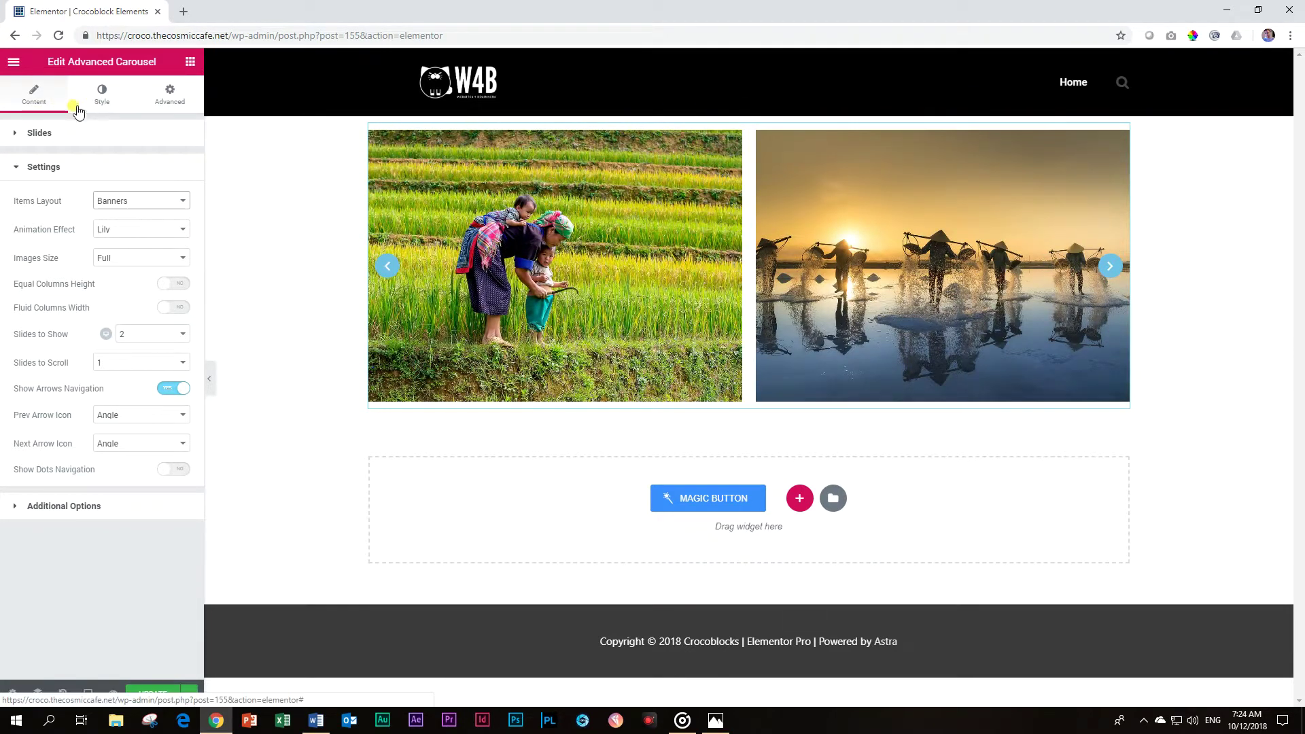
click(39, 135)
- Give Item #2 the title 'Item #2' and description 'Bla Bla Bla'
click(49, 212)
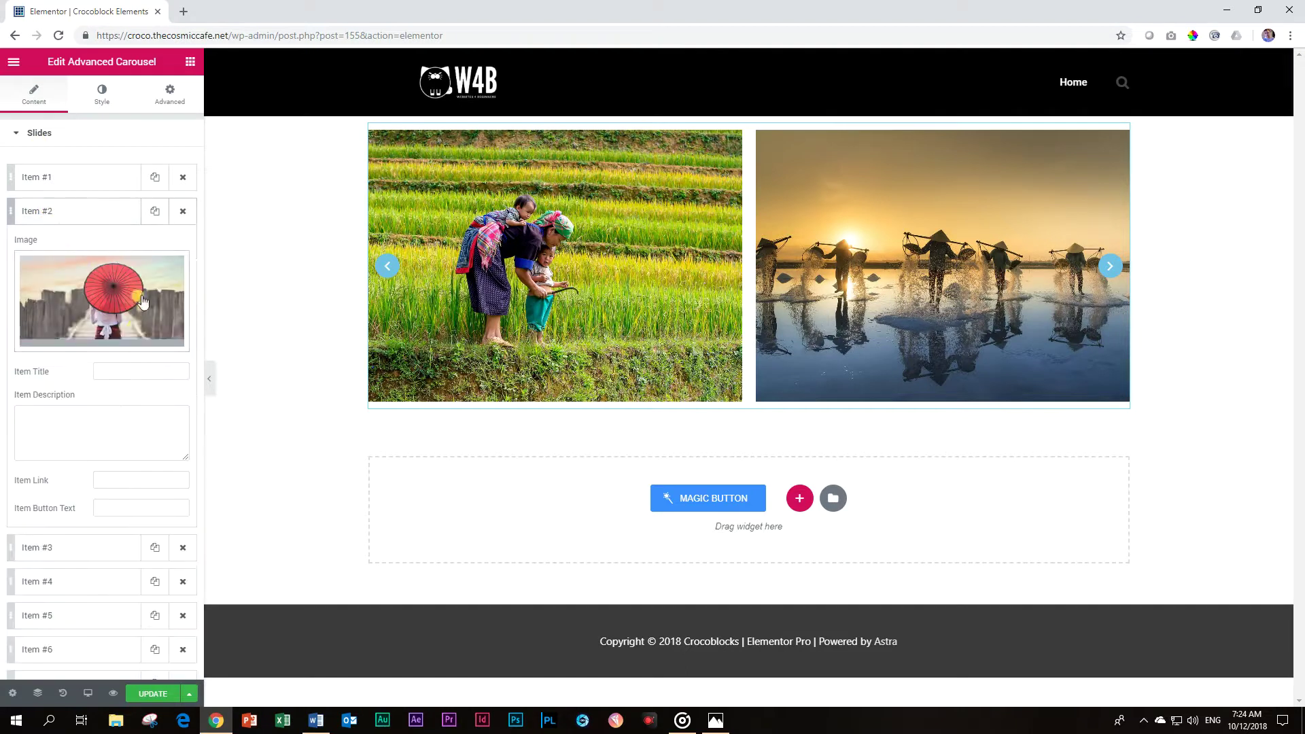
click(114, 369)
text(It)
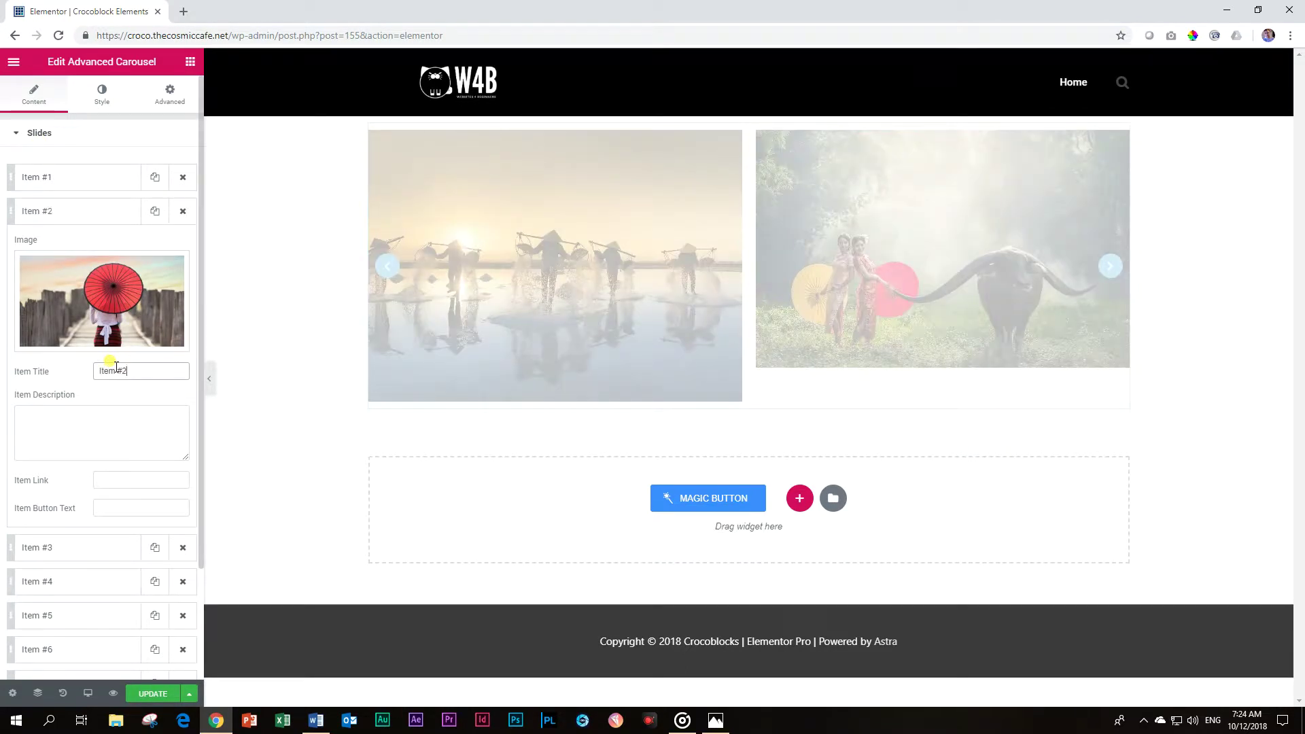
text(em #2)
key(Tab)
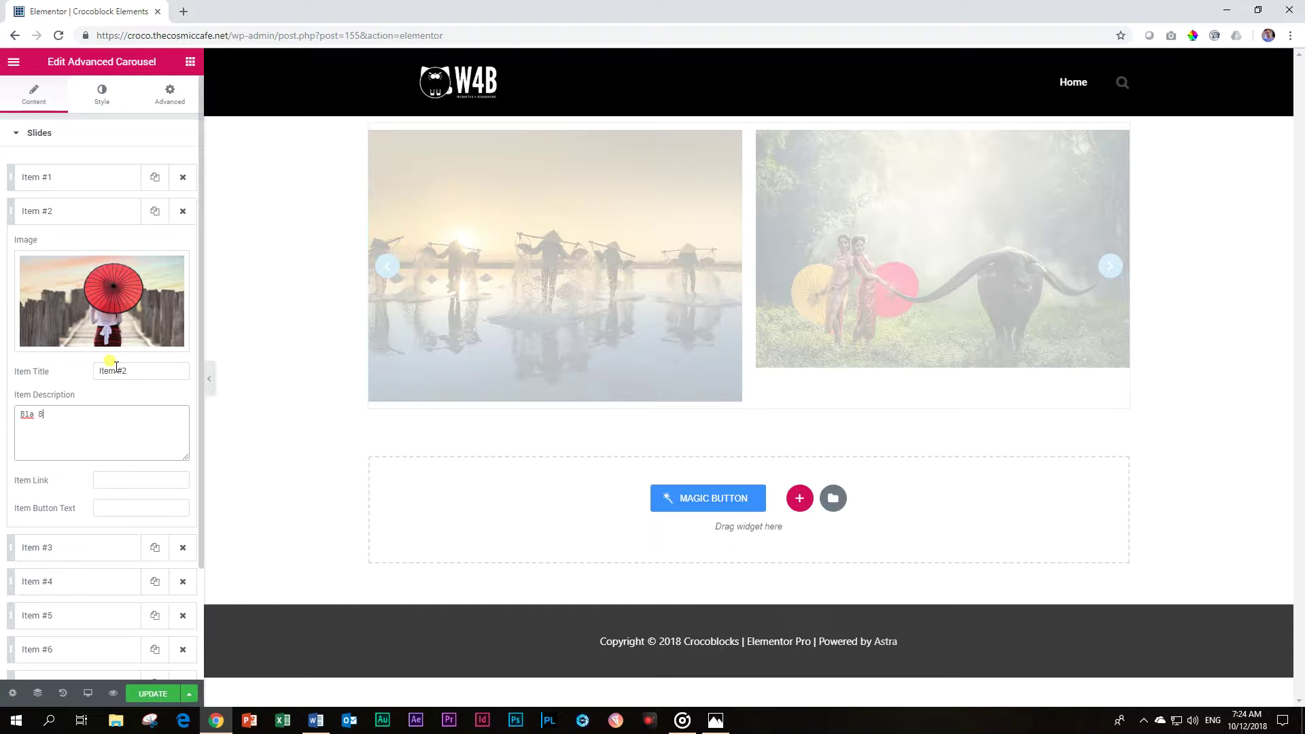
text(Bla Bla Bla)
key(ctrl+a)
key(ctrl+c)
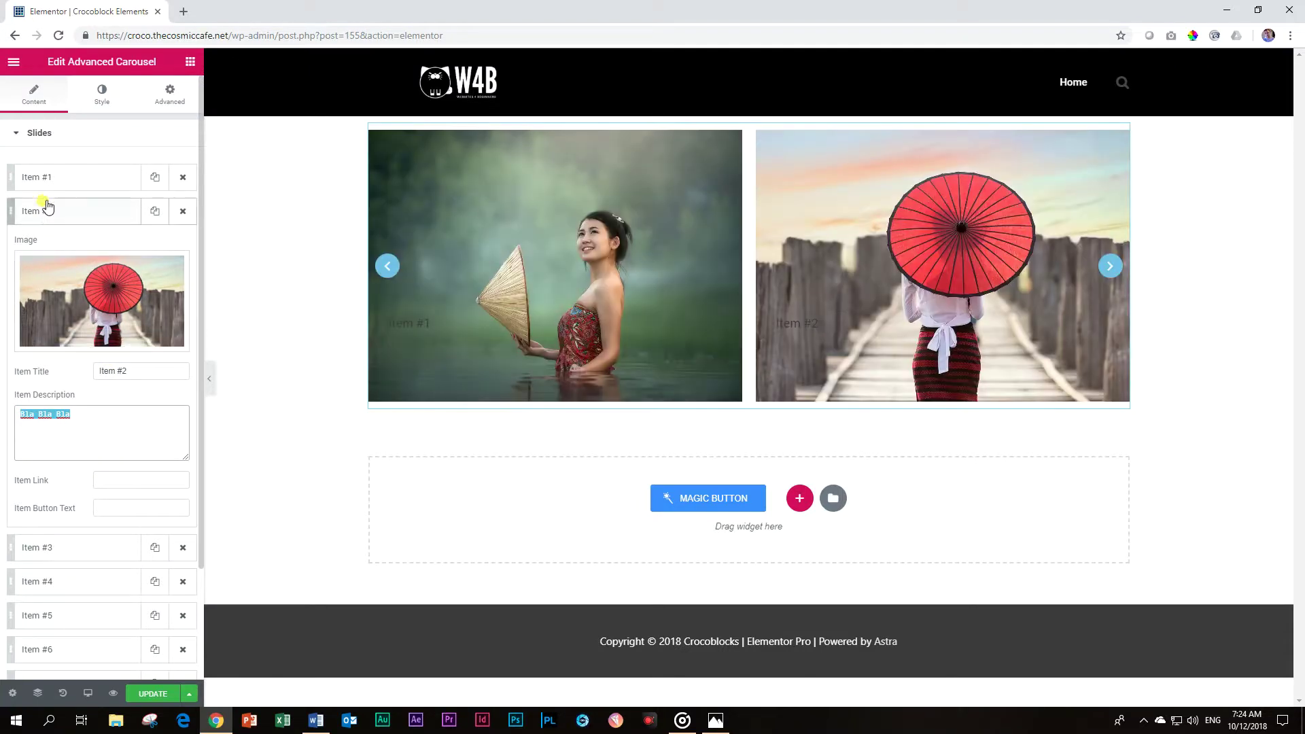
click(42, 210)
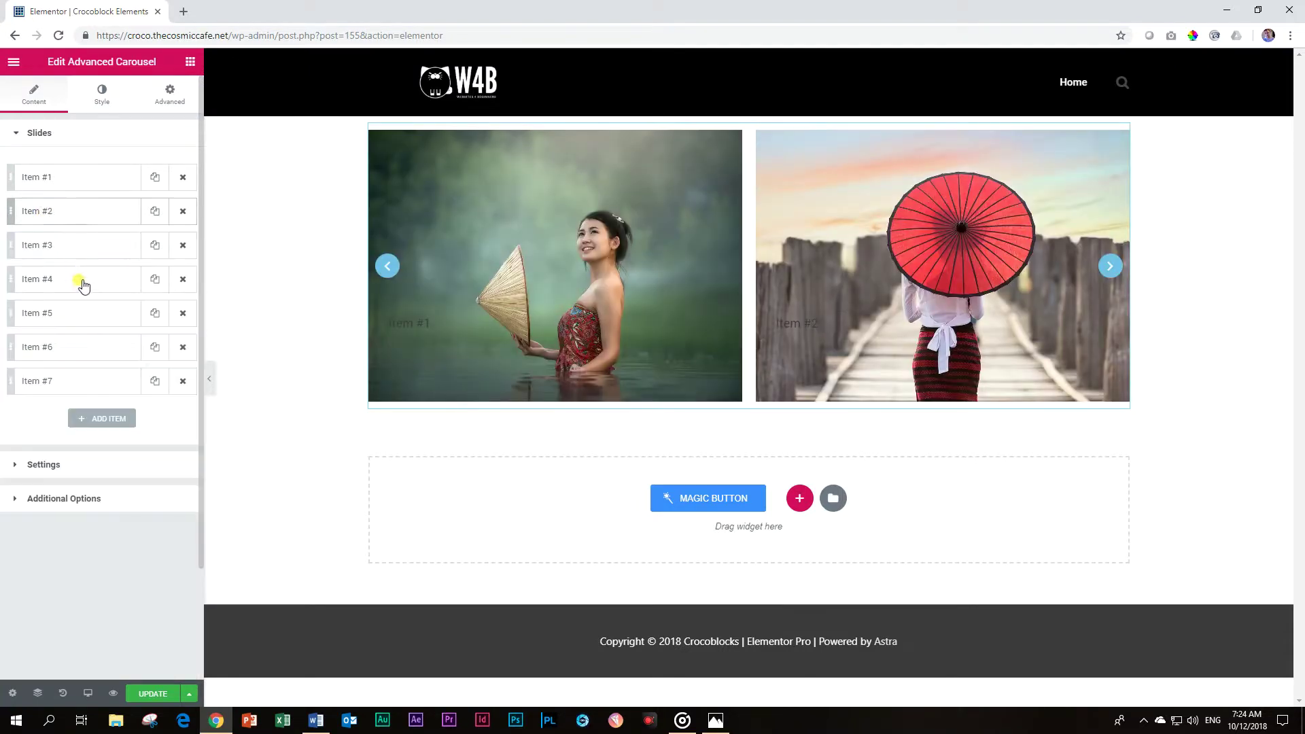
- Enter Item #3's title and a 'Bla Bla Bla' description with pasted filler text
click(72, 253)
click(127, 401)
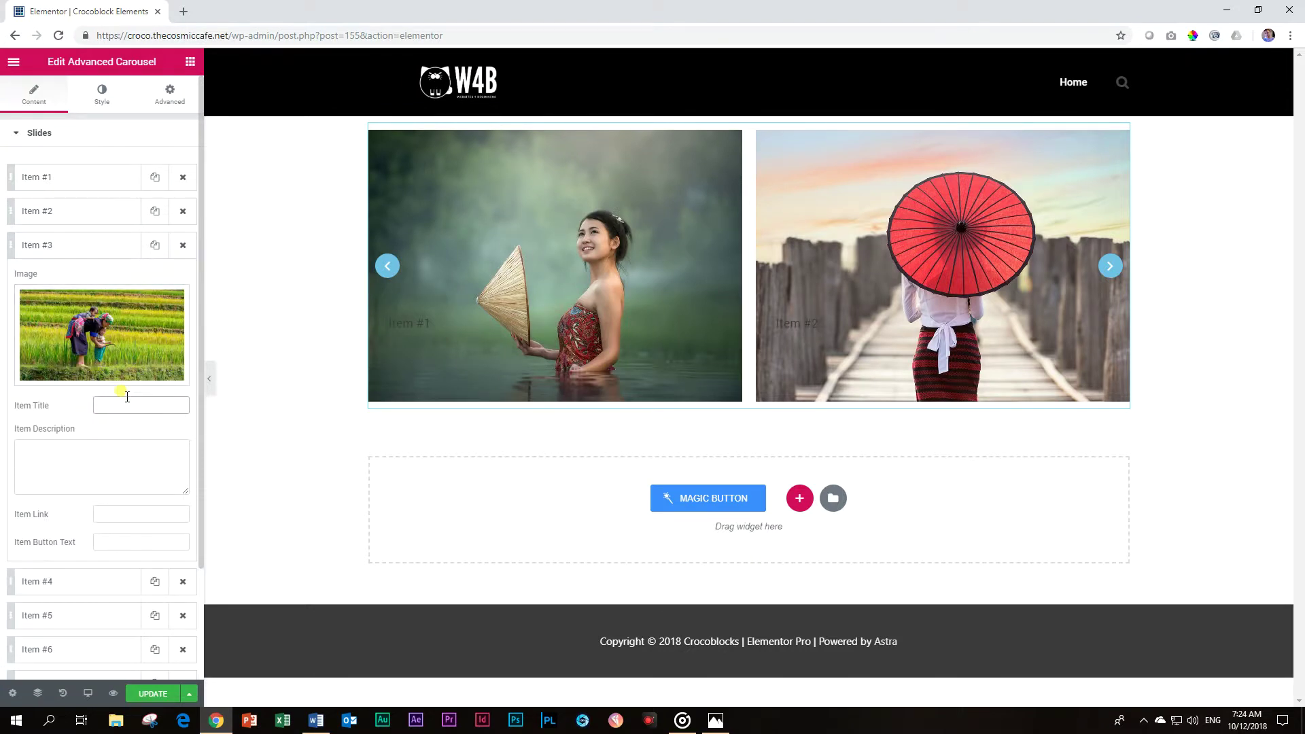
text(Item #3)
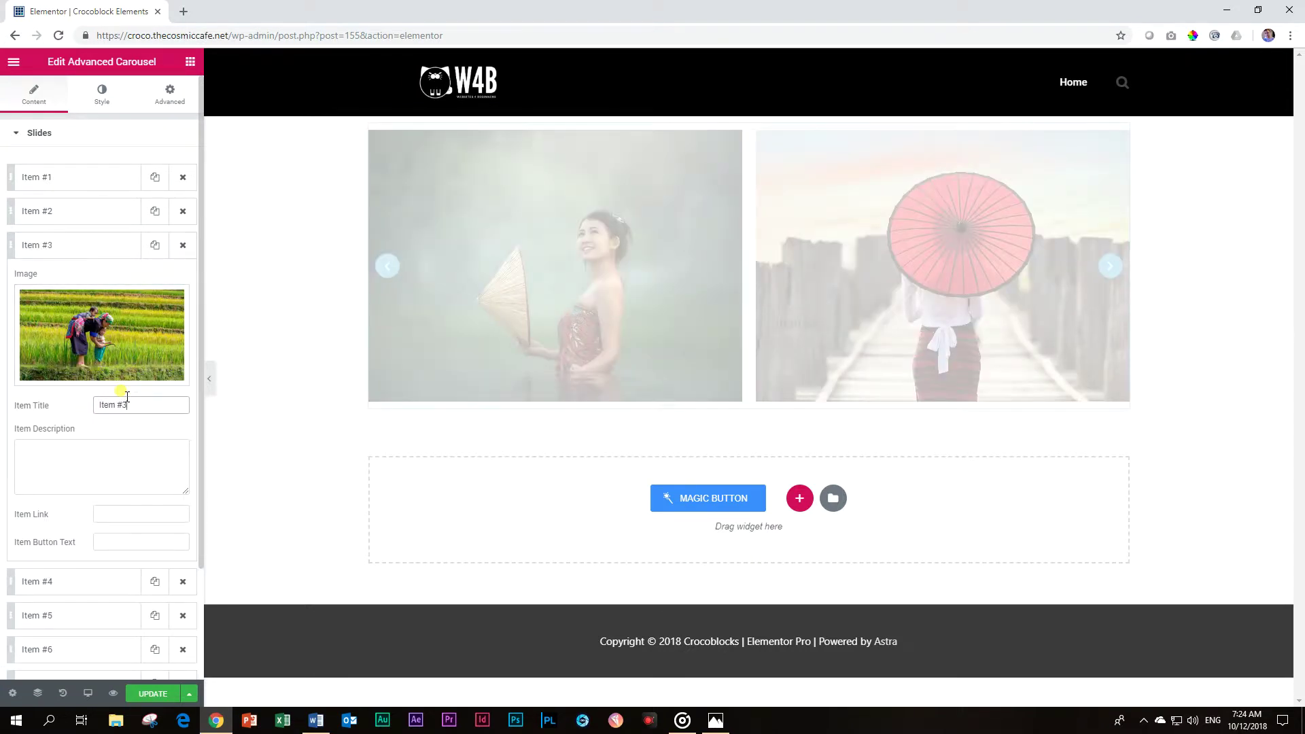
click(32, 462)
text(Bla Bla BlaBla Bla Bla)
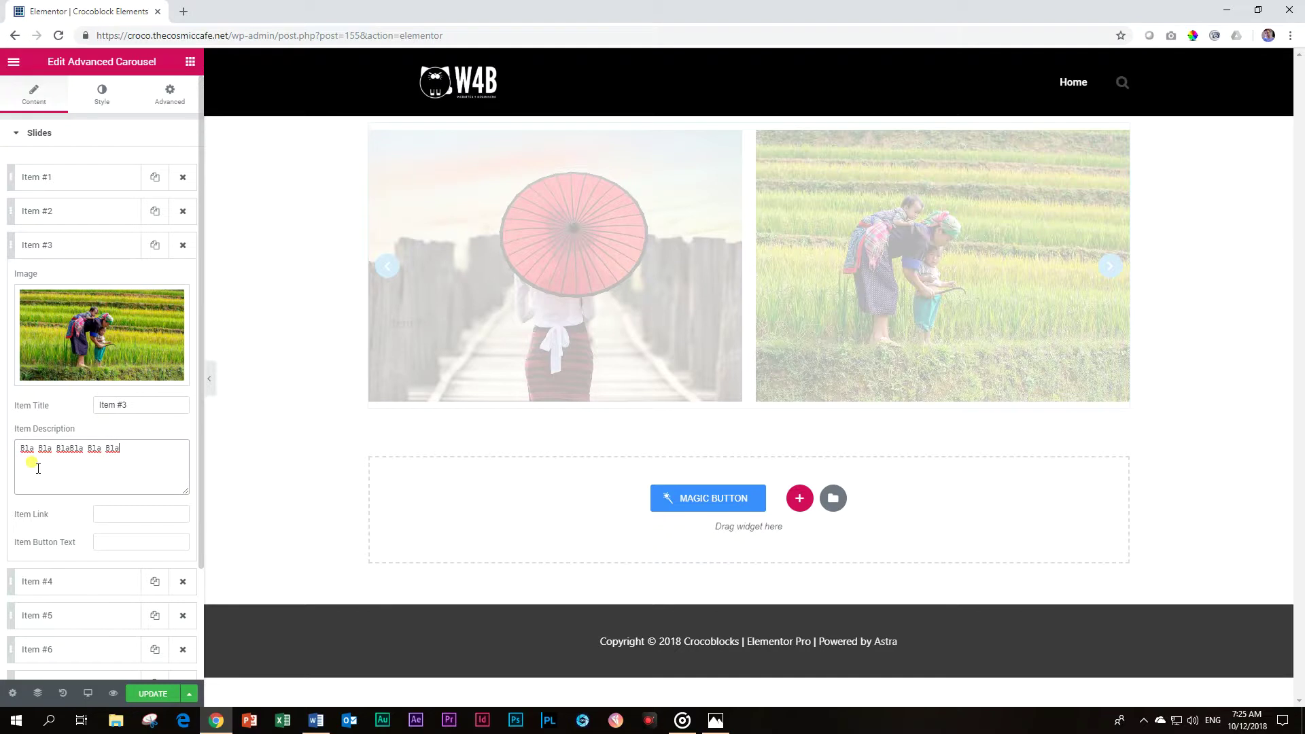
key(ctrl+v)
click(41, 244)
- Enter Item #4's title and paste filler text into its description
click(64, 281)
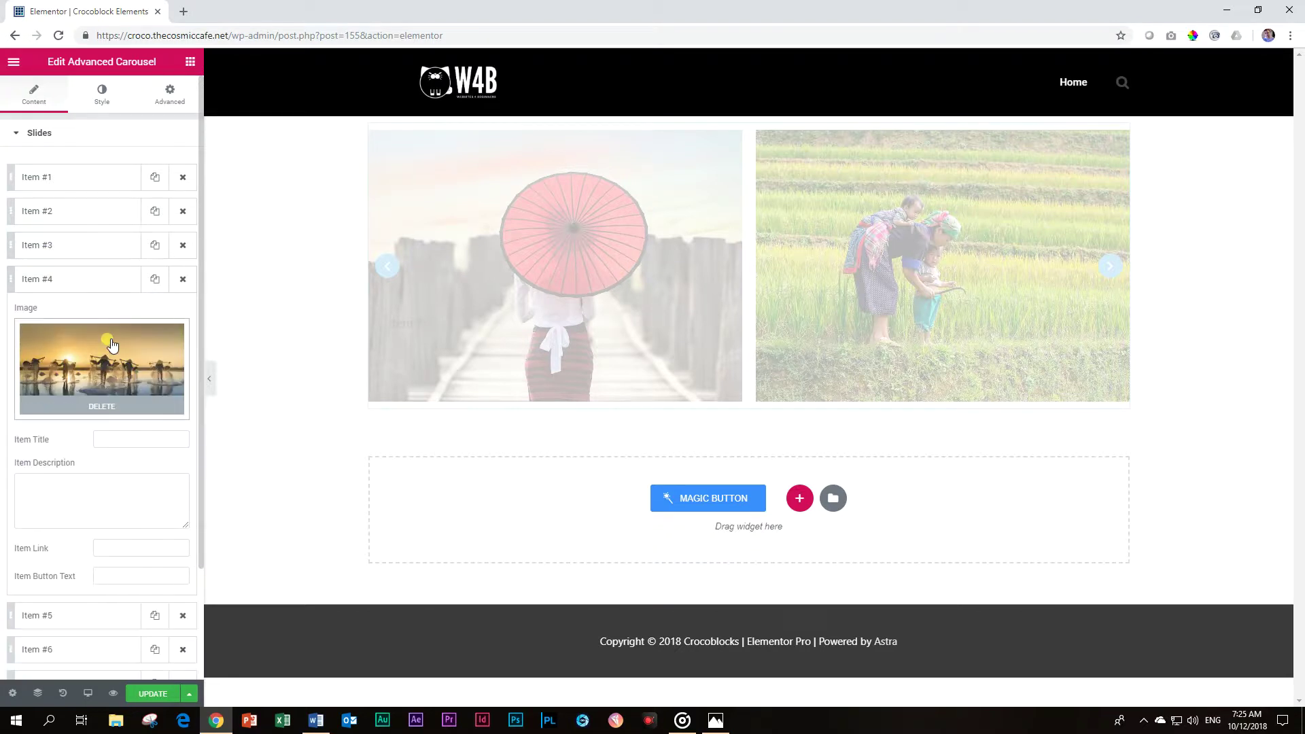
click(125, 437)
text(Item #4)
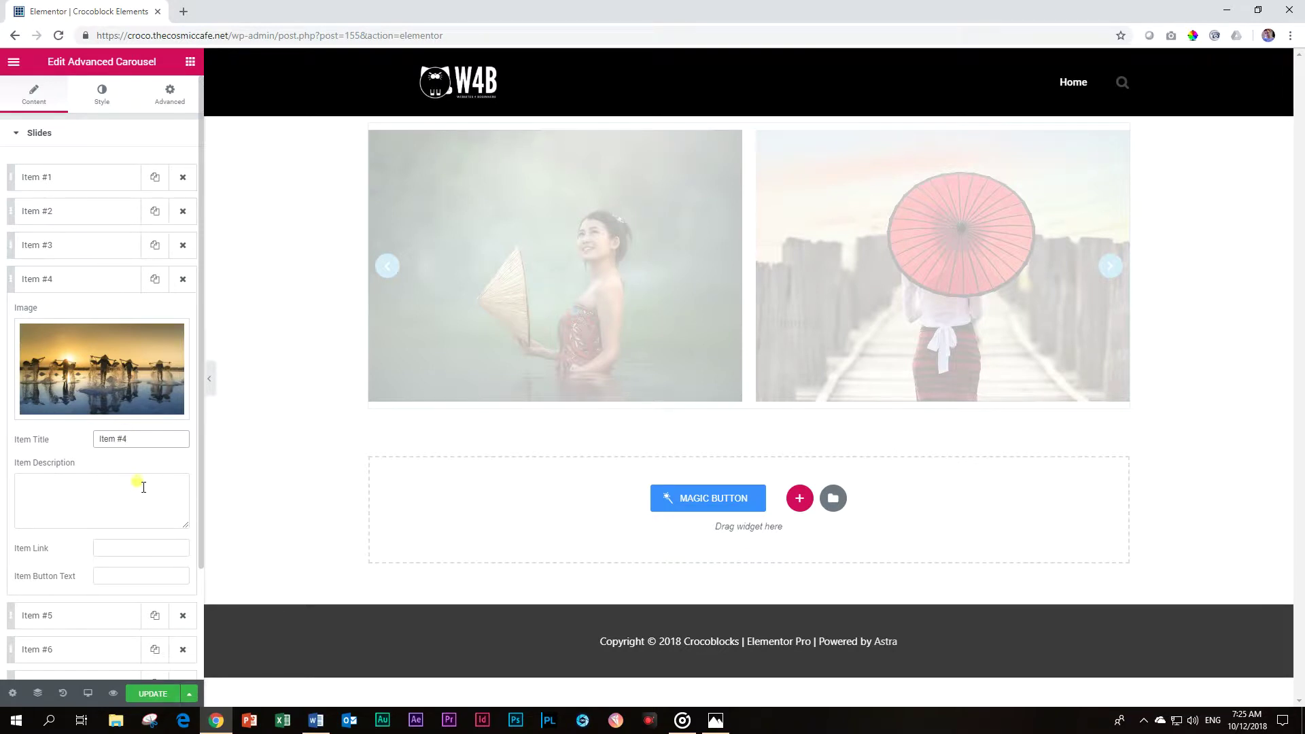
click(143, 487)
key(ctrl+v)
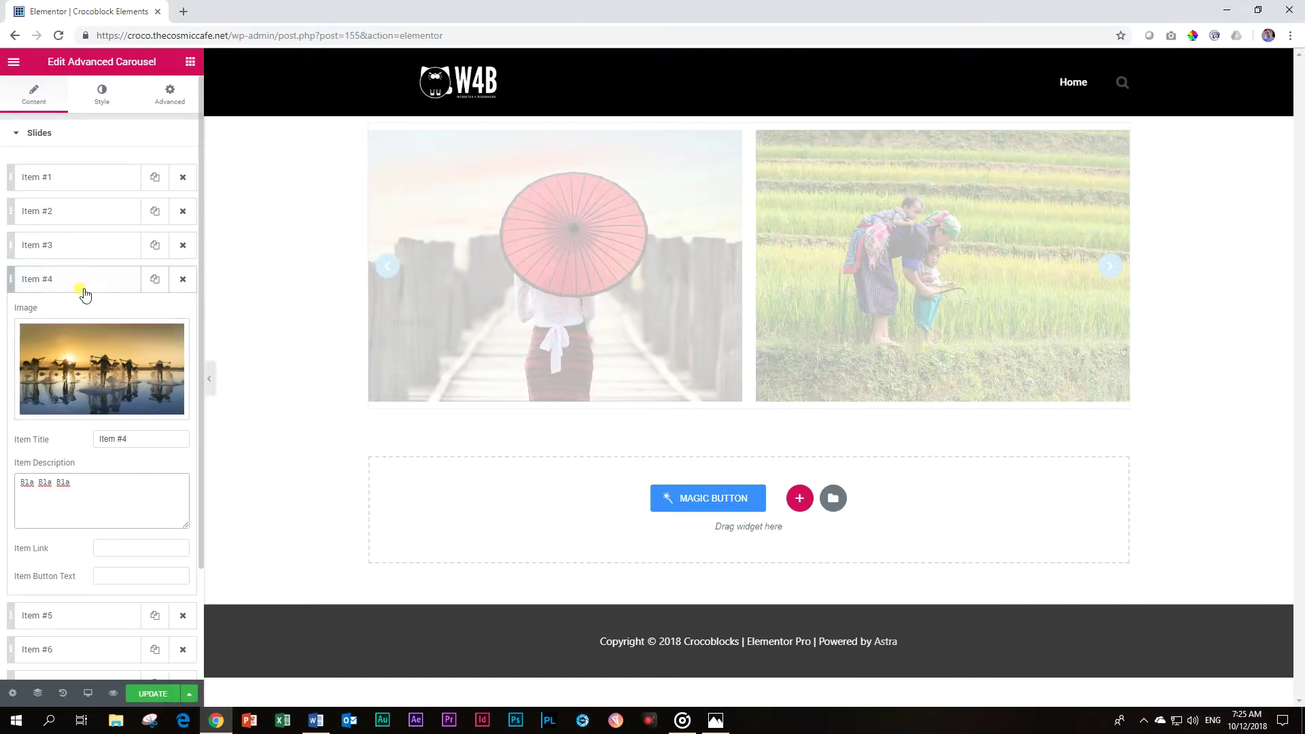
click(82, 287)
- Enter Item #5's title and the description 'Bla Bla Bla'
click(79, 314)
click(123, 469)
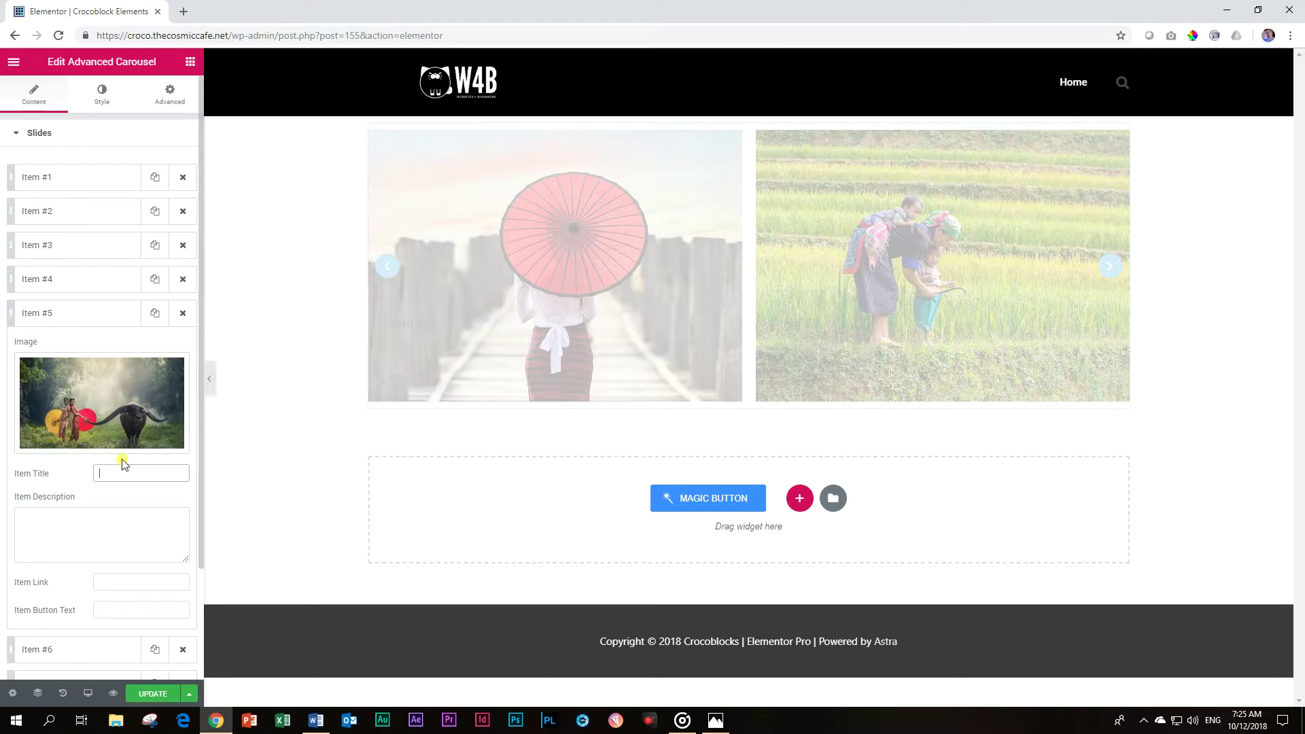
text(Item #5)
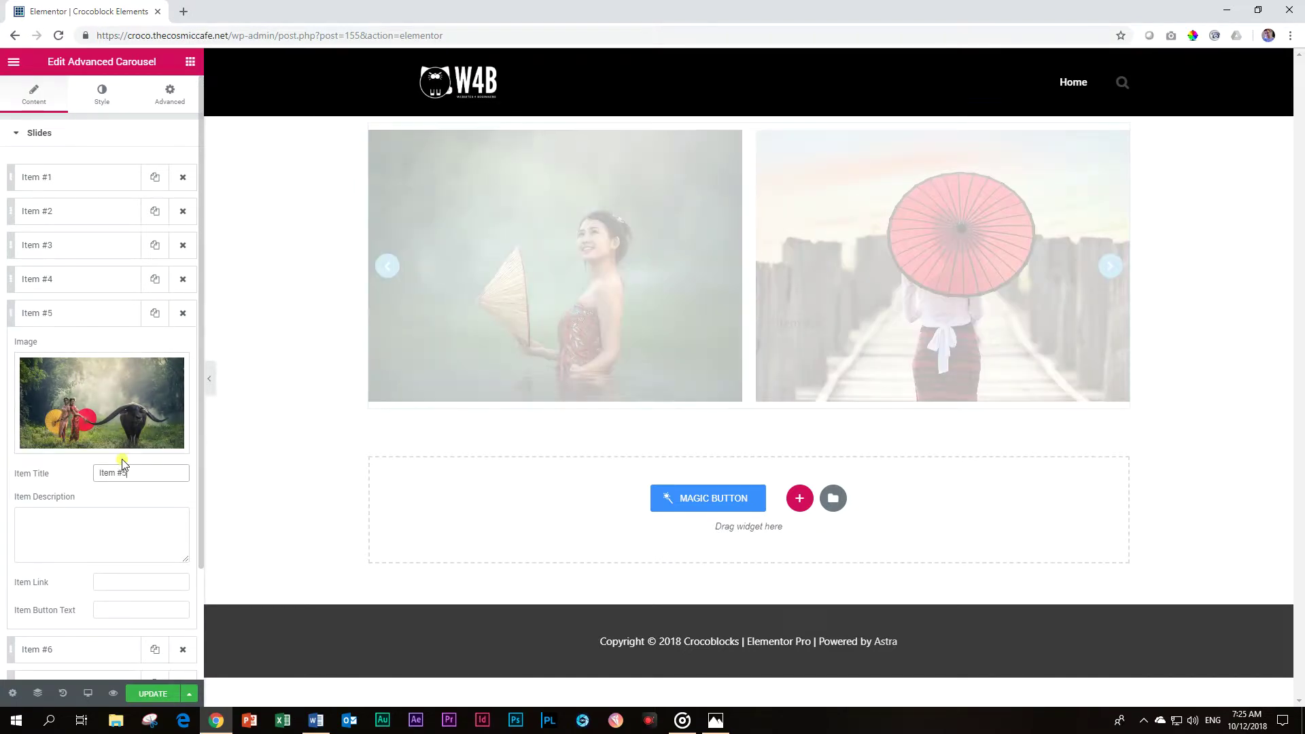
click(86, 518)
text(Bla Bla Bla)
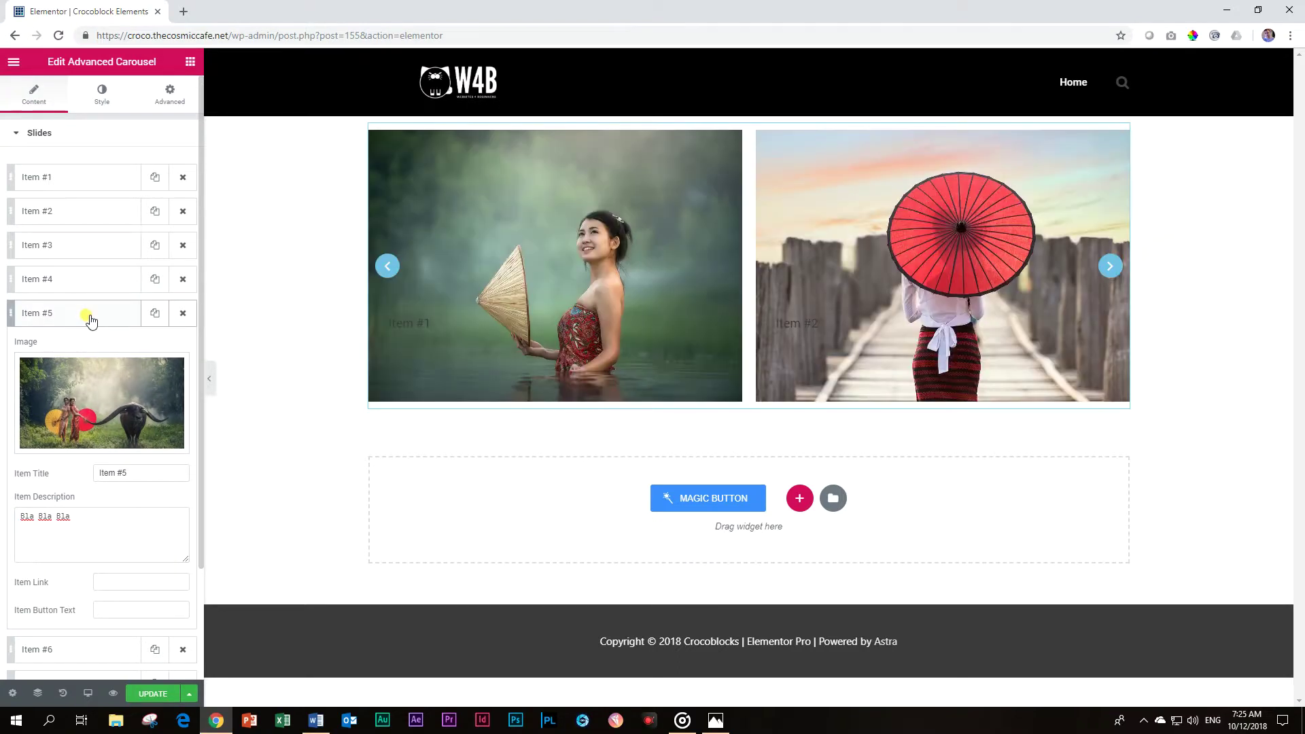
click(92, 313)
- Enter Item #6's title and the description 'Lorem ipsum dolor sit amet, consectetur'
click(82, 347)
click(113, 505)
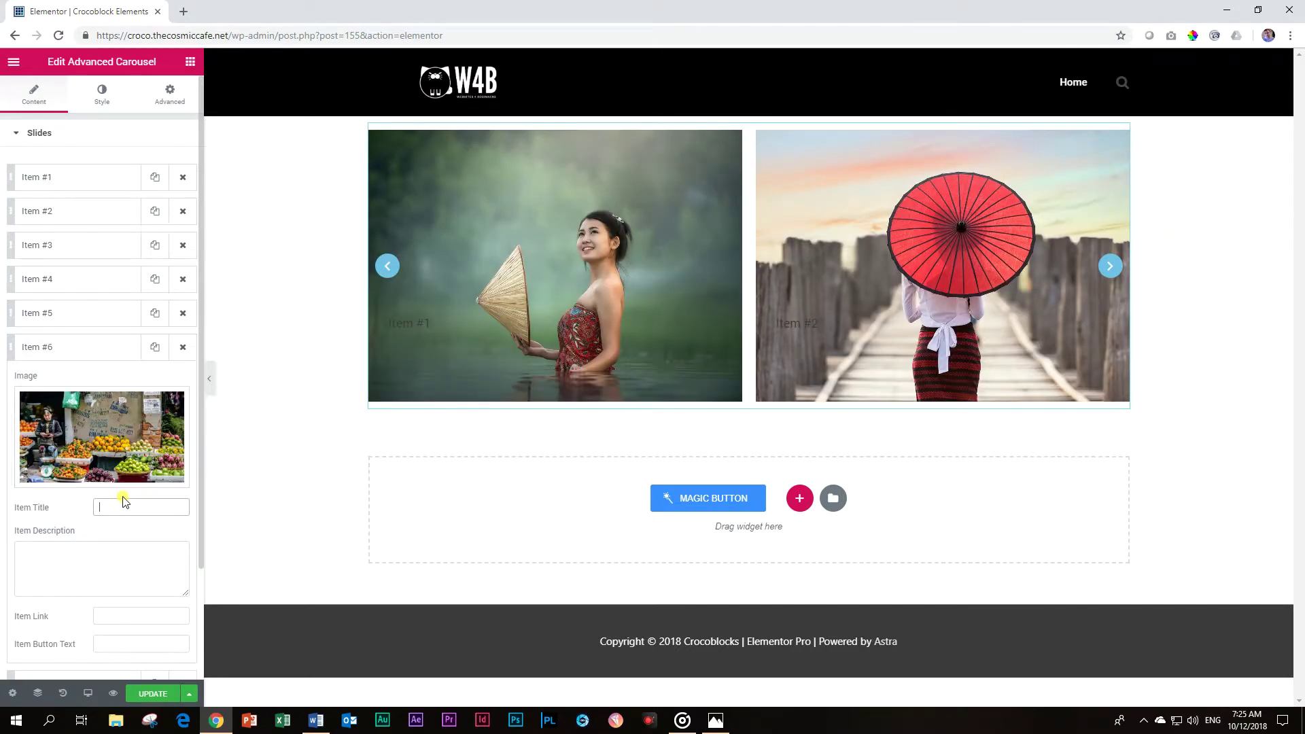
text(It)
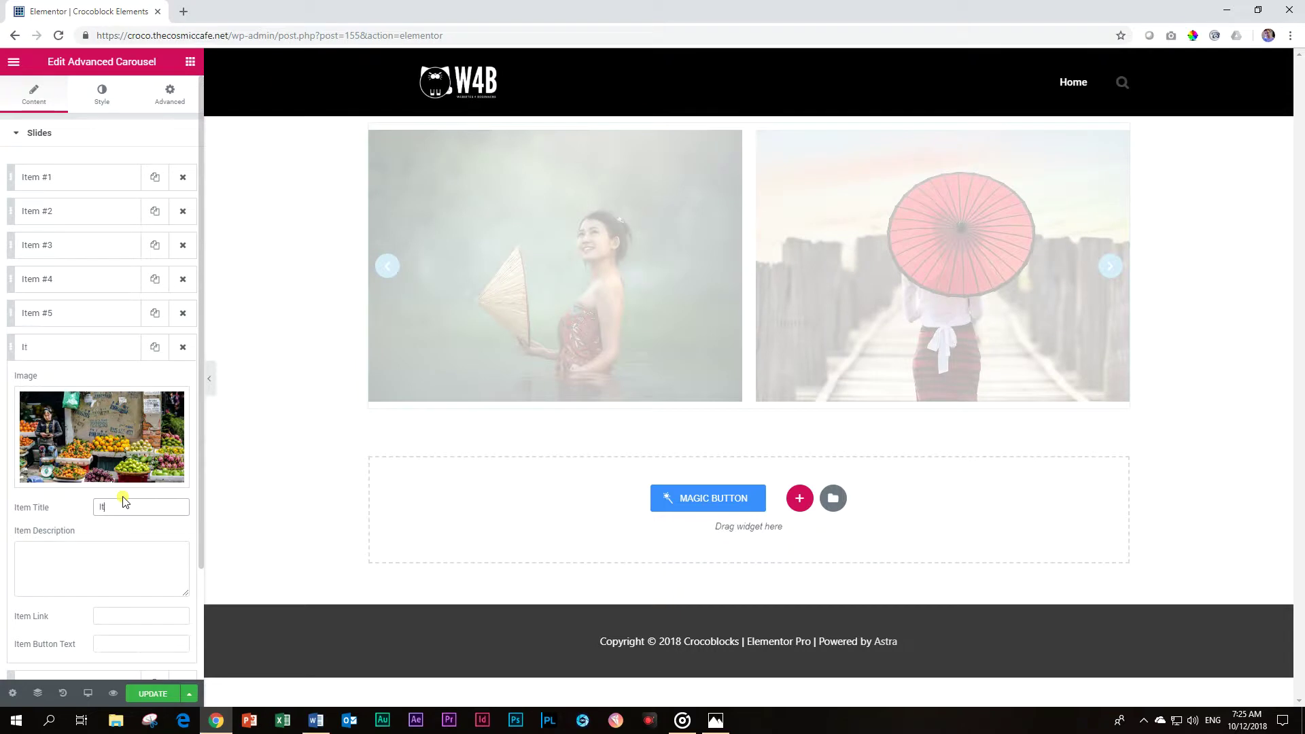
text(em #6)
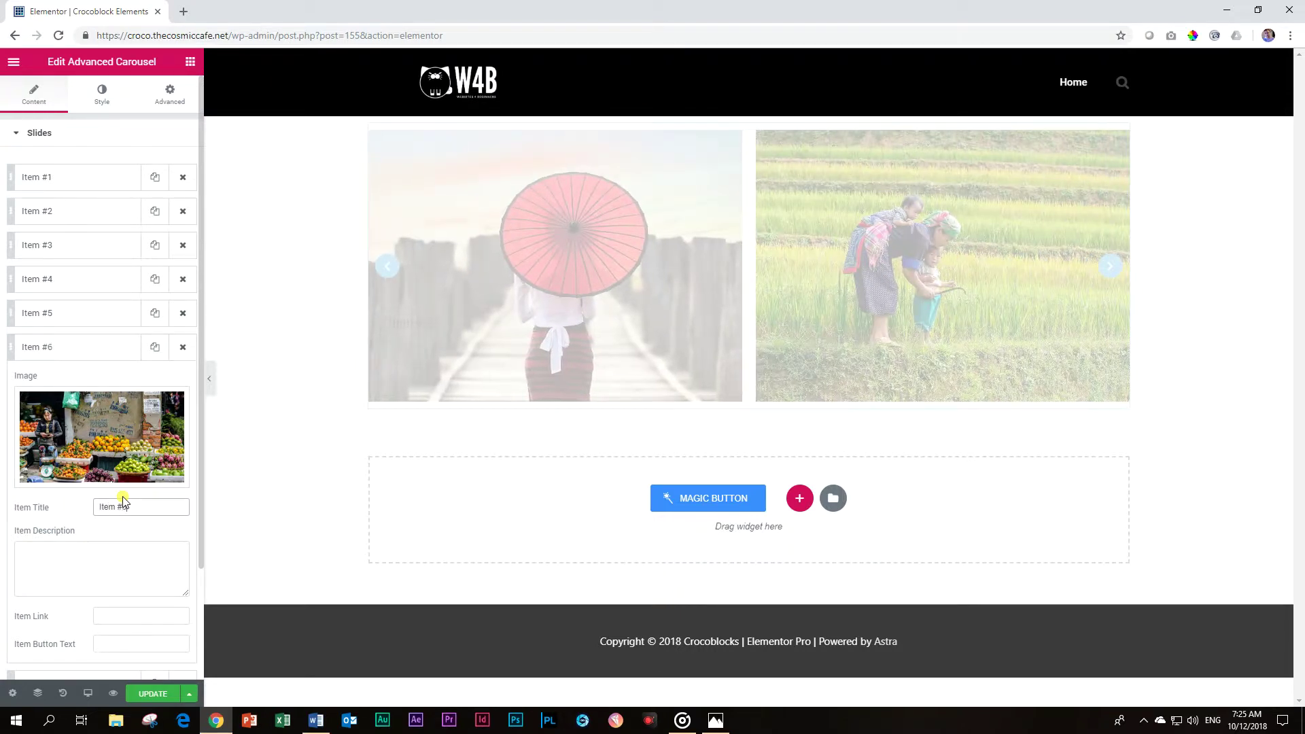
click(53, 577)
text(Lorem ipsum dolor sit amet, consectetur)
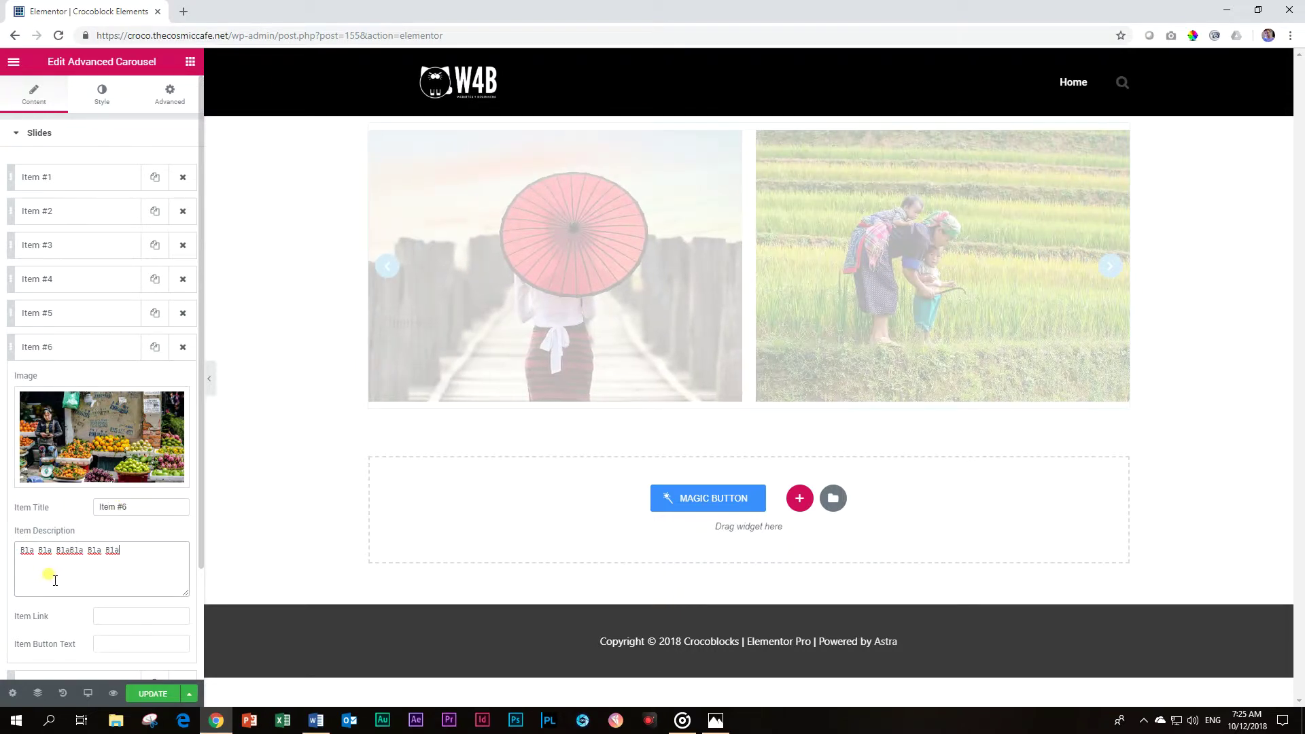
click(68, 348)
- Fill Item #7's title 'Item #7' and description 'Bla Bla Bla', then collapse it
click(74, 372)
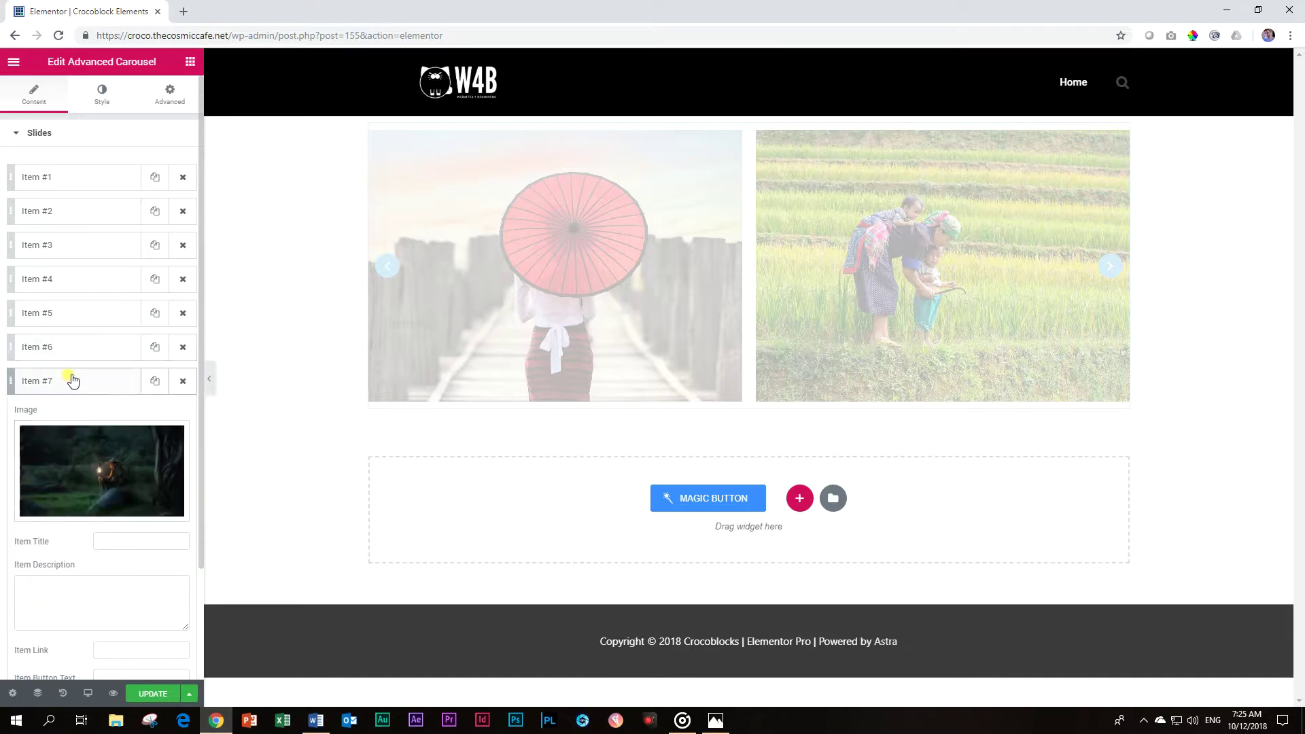
click(123, 538)
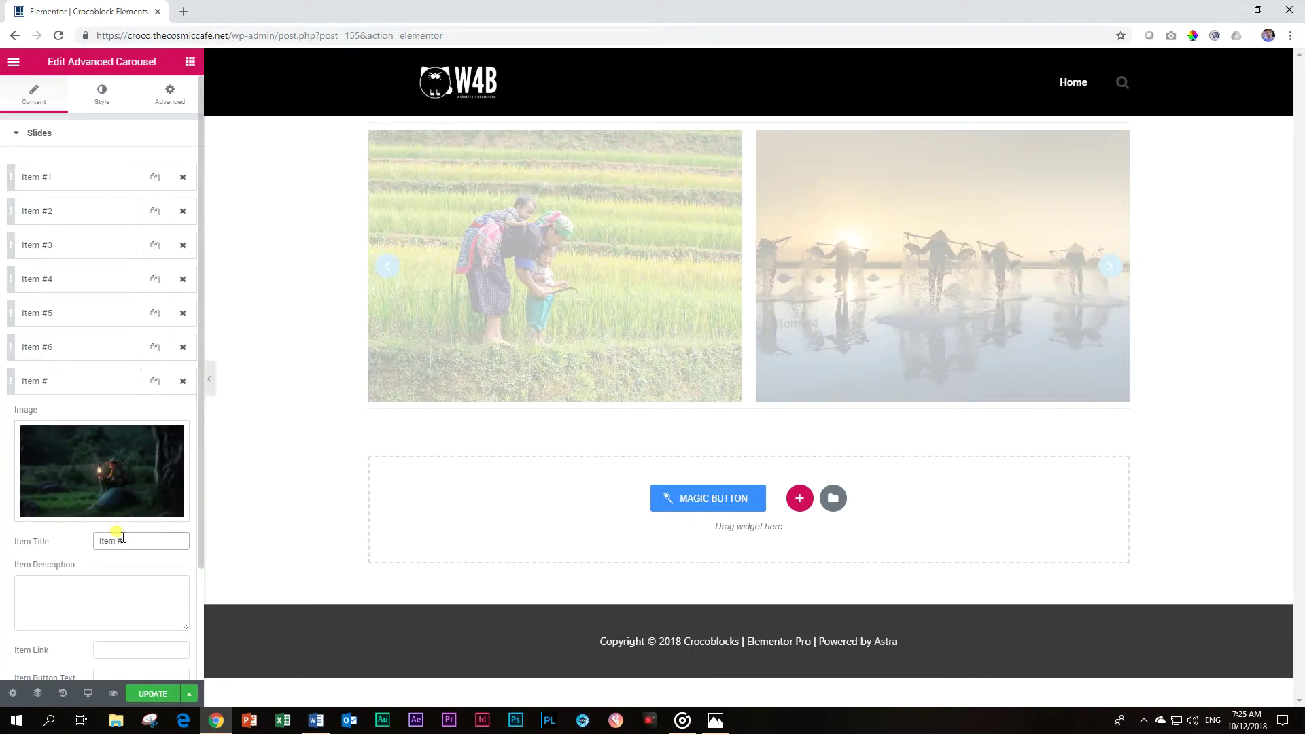
click(65, 588)
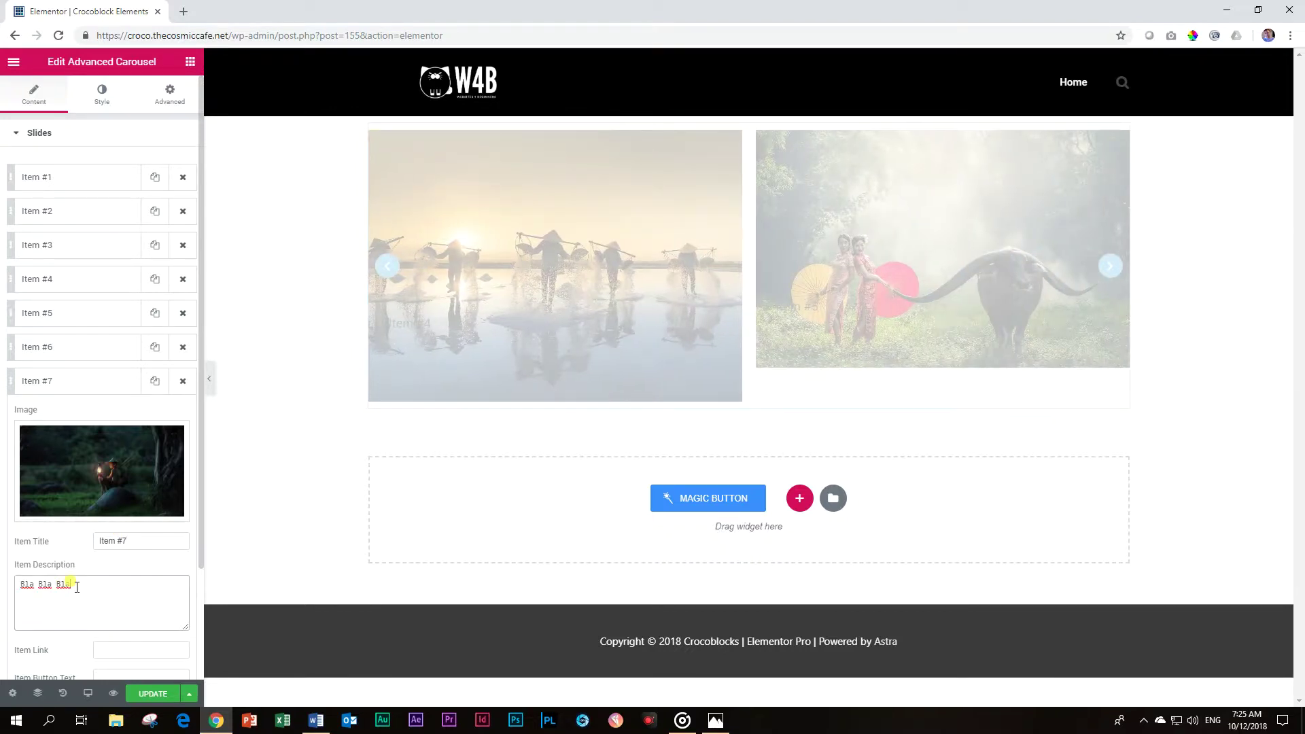
click(59, 384)
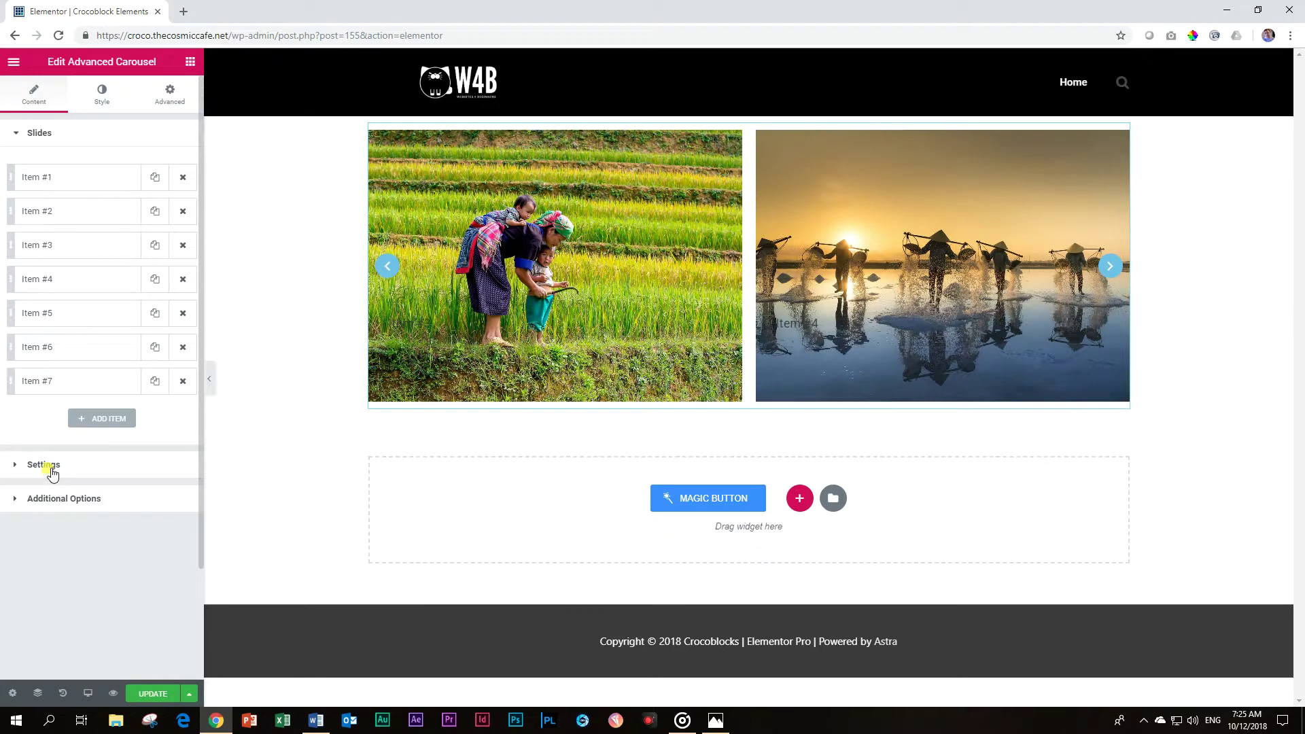
click(44, 465)
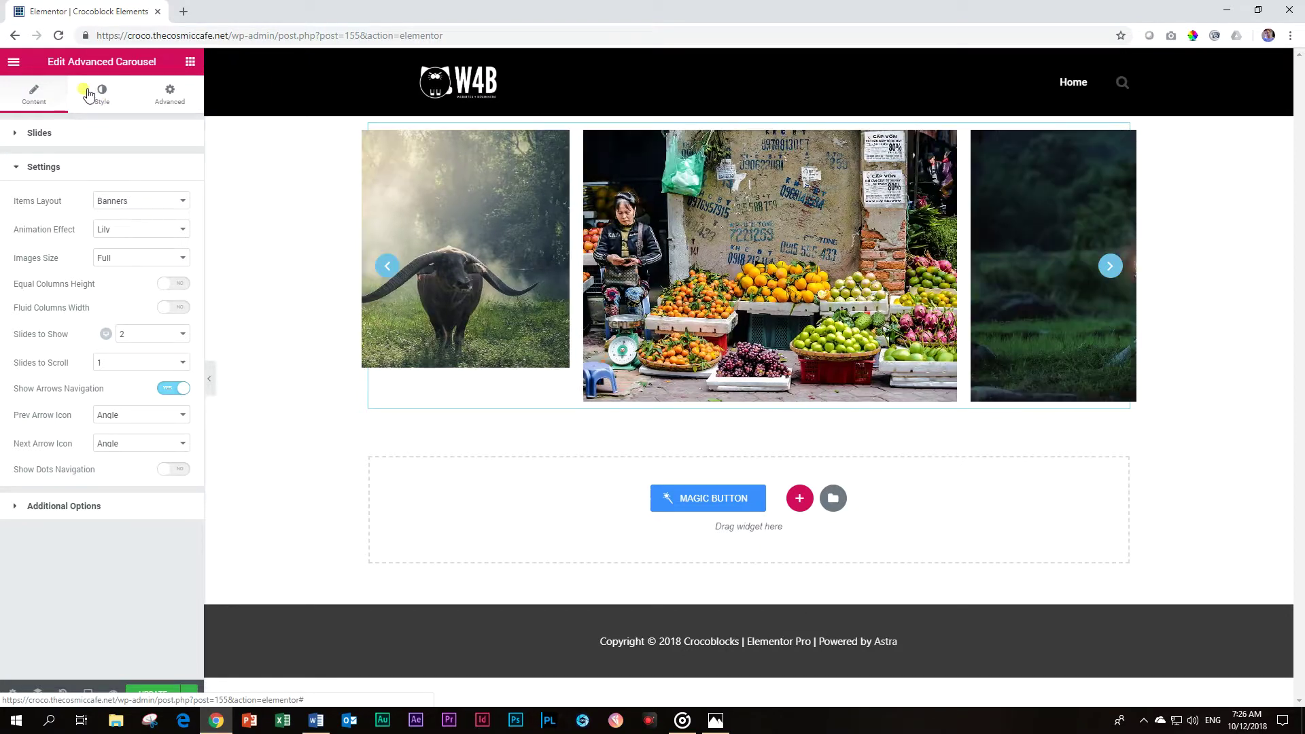
- Set the Items Title Typography colour to the white preset (#ffffff) in the Style tab
click(99, 99)
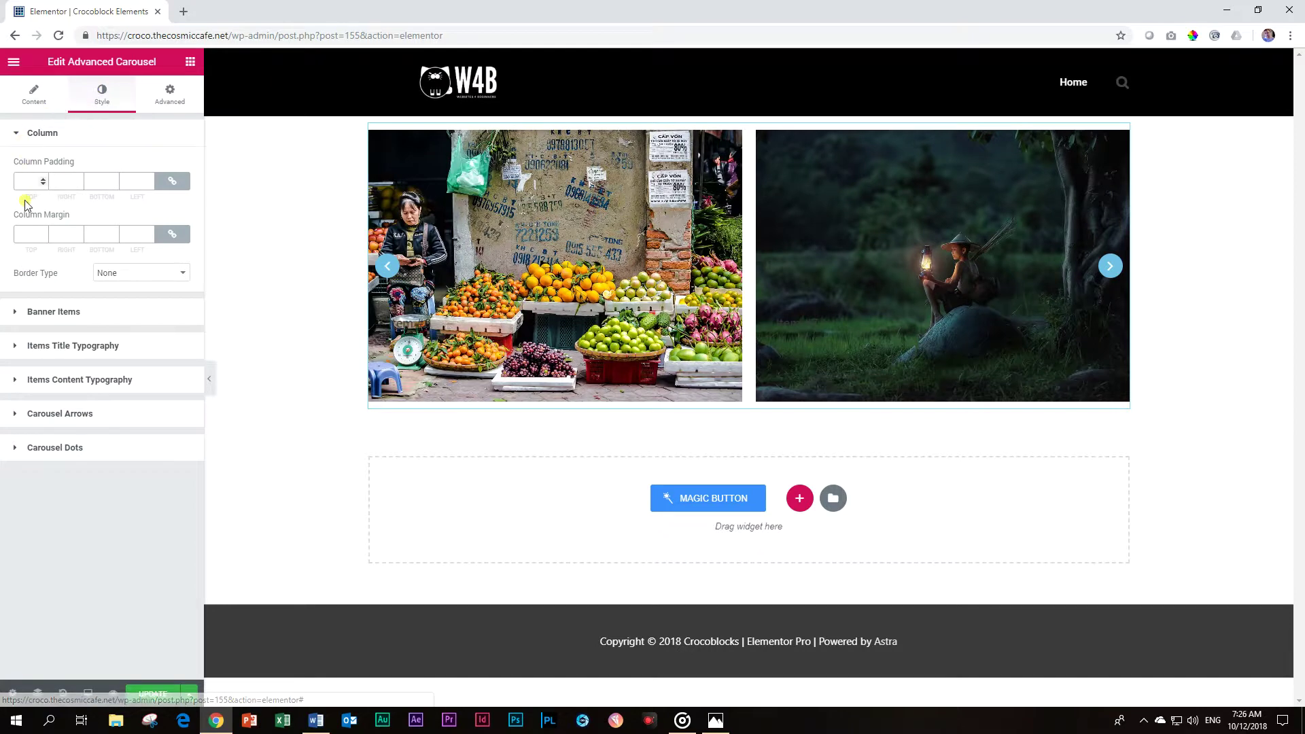
click(48, 314)
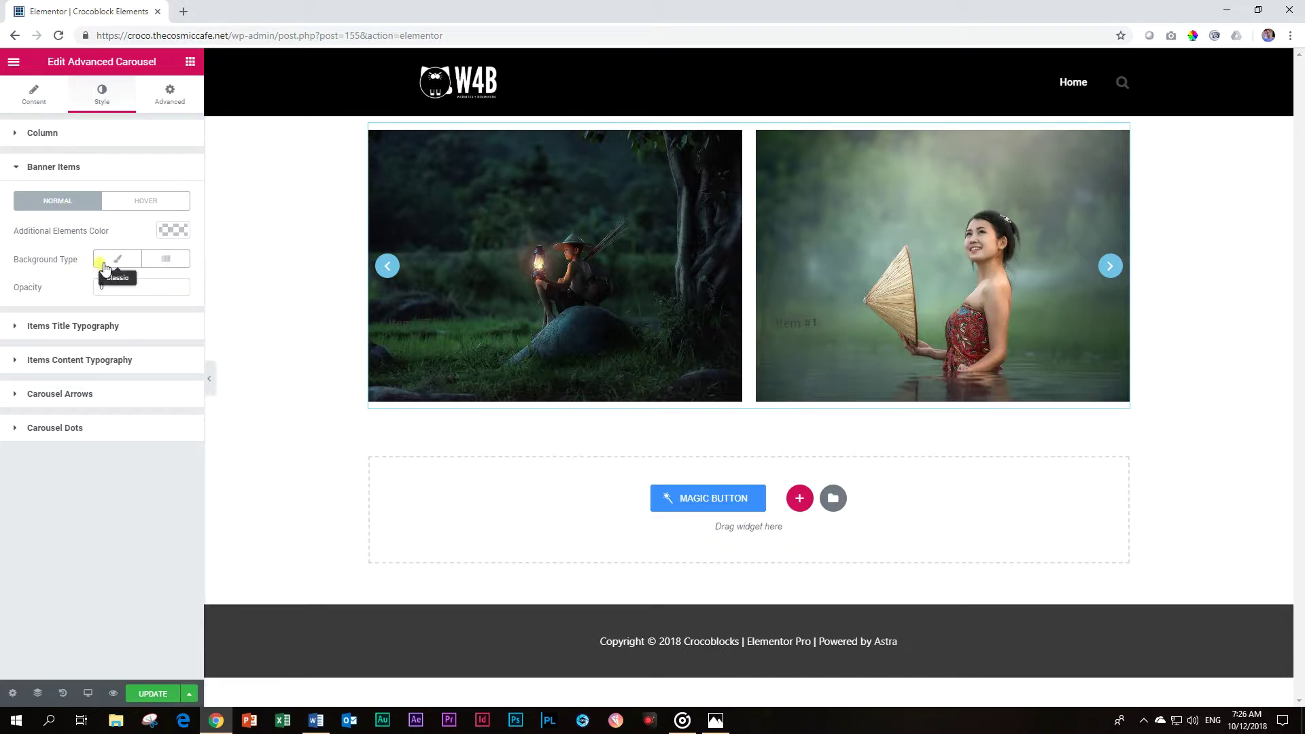
click(42, 170)
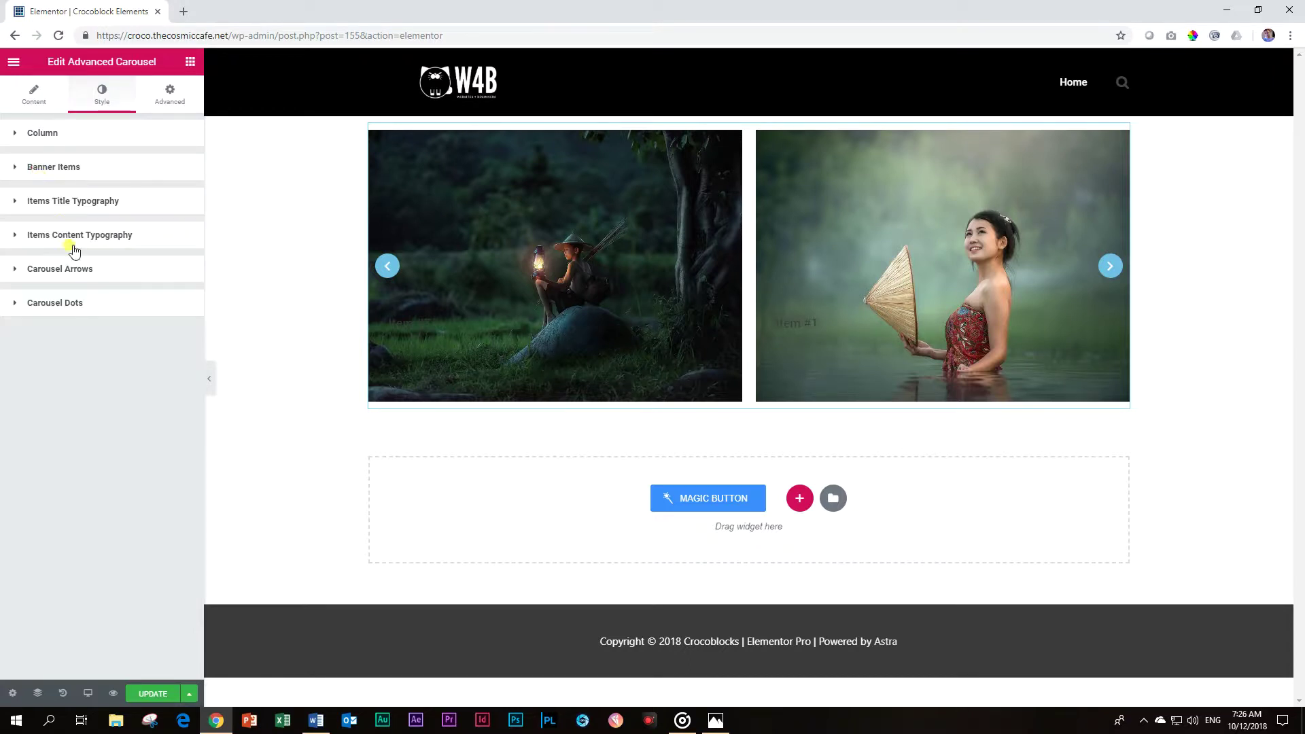
click(76, 204)
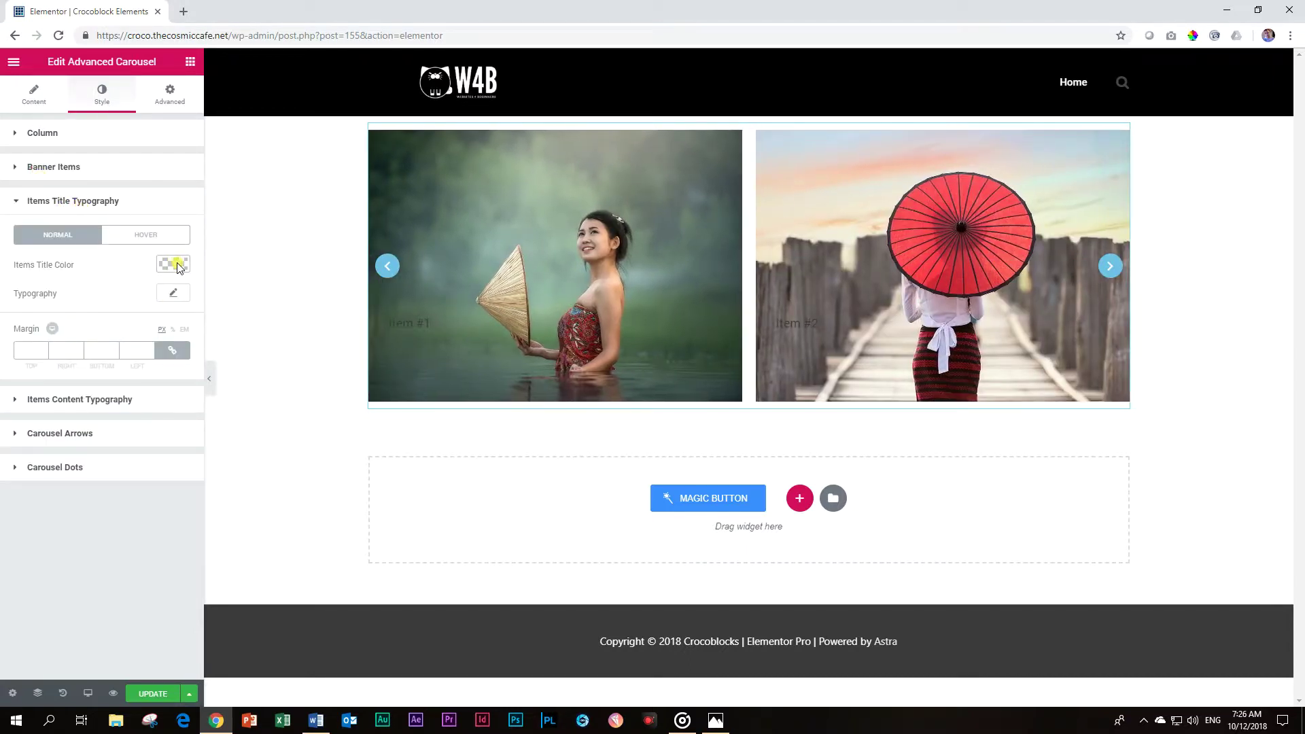
click(173, 264)
click(140, 425)
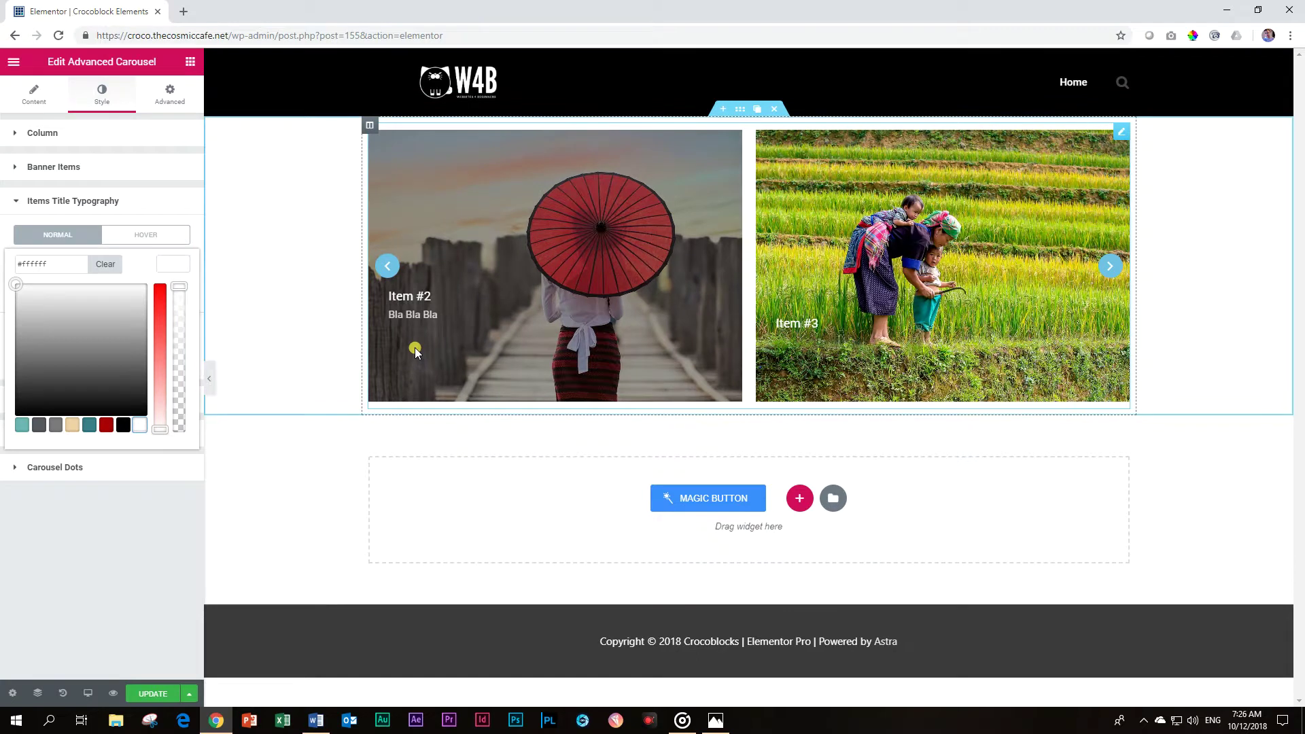
click(82, 237)
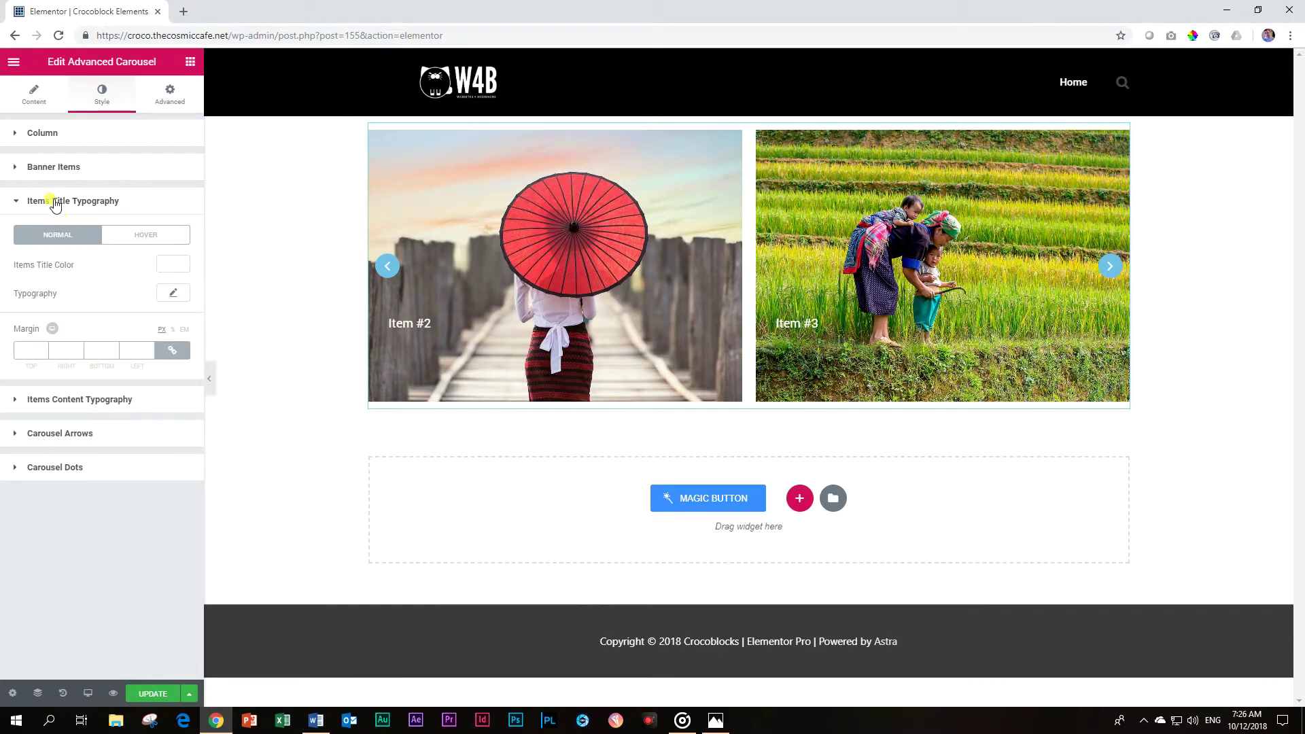
click(56, 201)
click(39, 100)
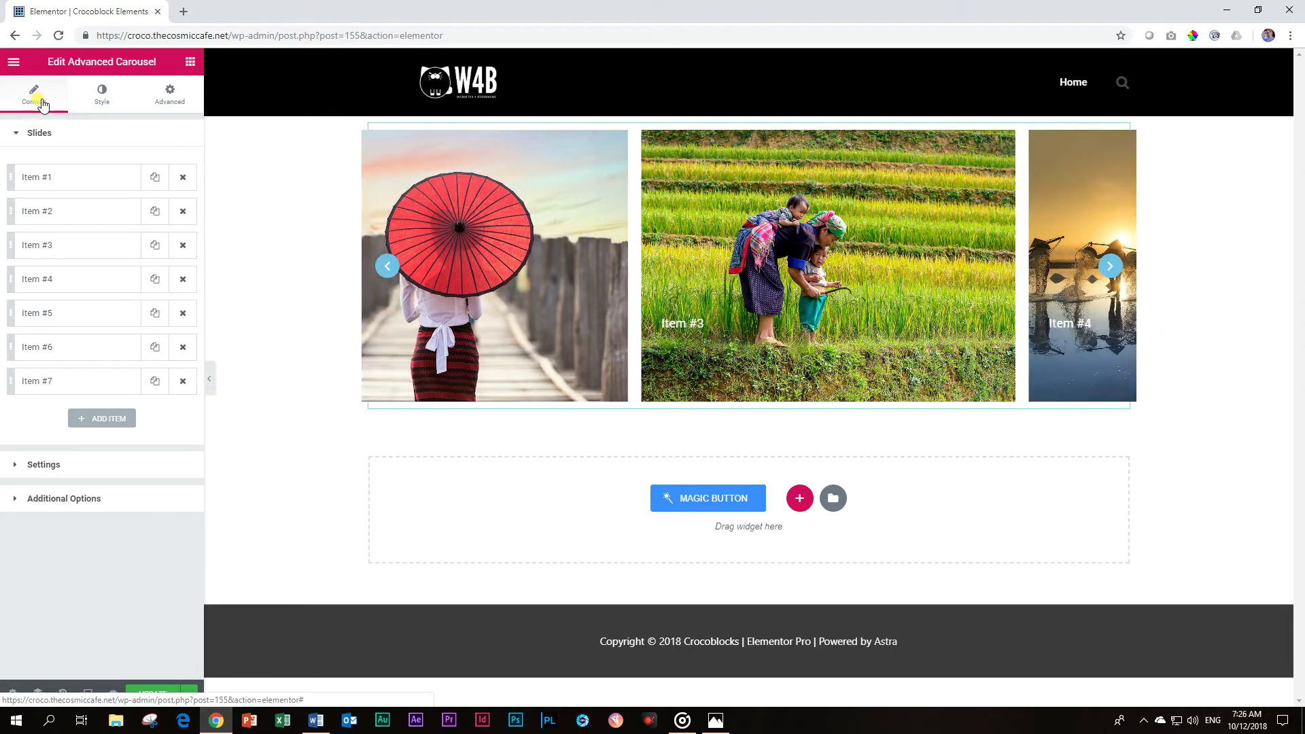
- Preview the Sadie, Layla, Oscar and Marley animation effects on the carousel
click(74, 465)
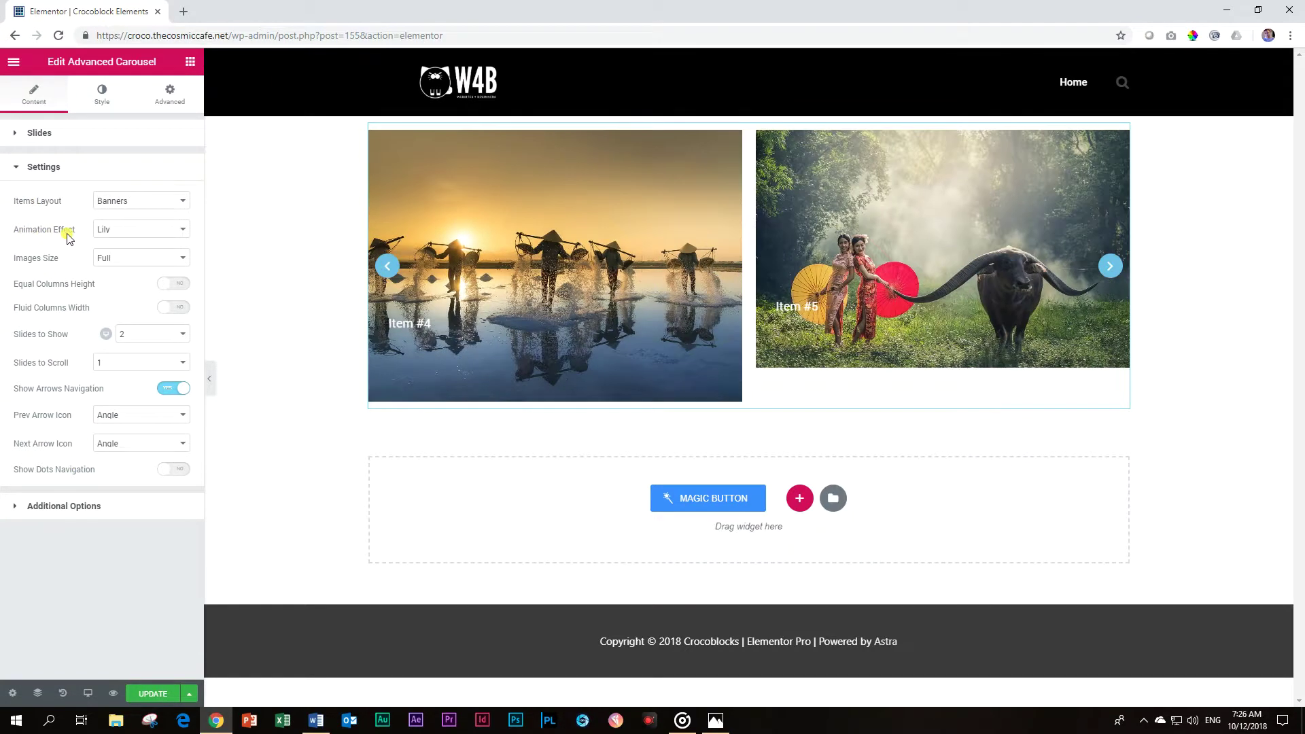
mouse_move(494, 291)
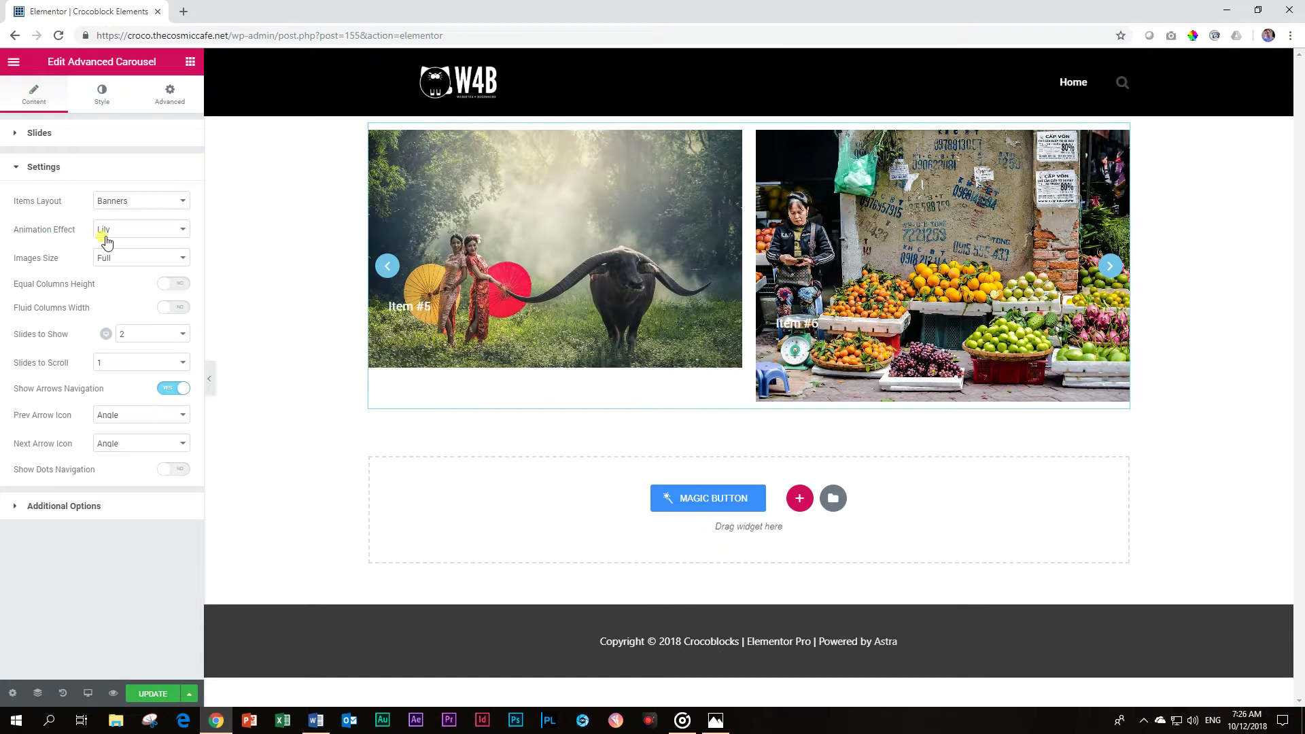
click(105, 234)
click(129, 256)
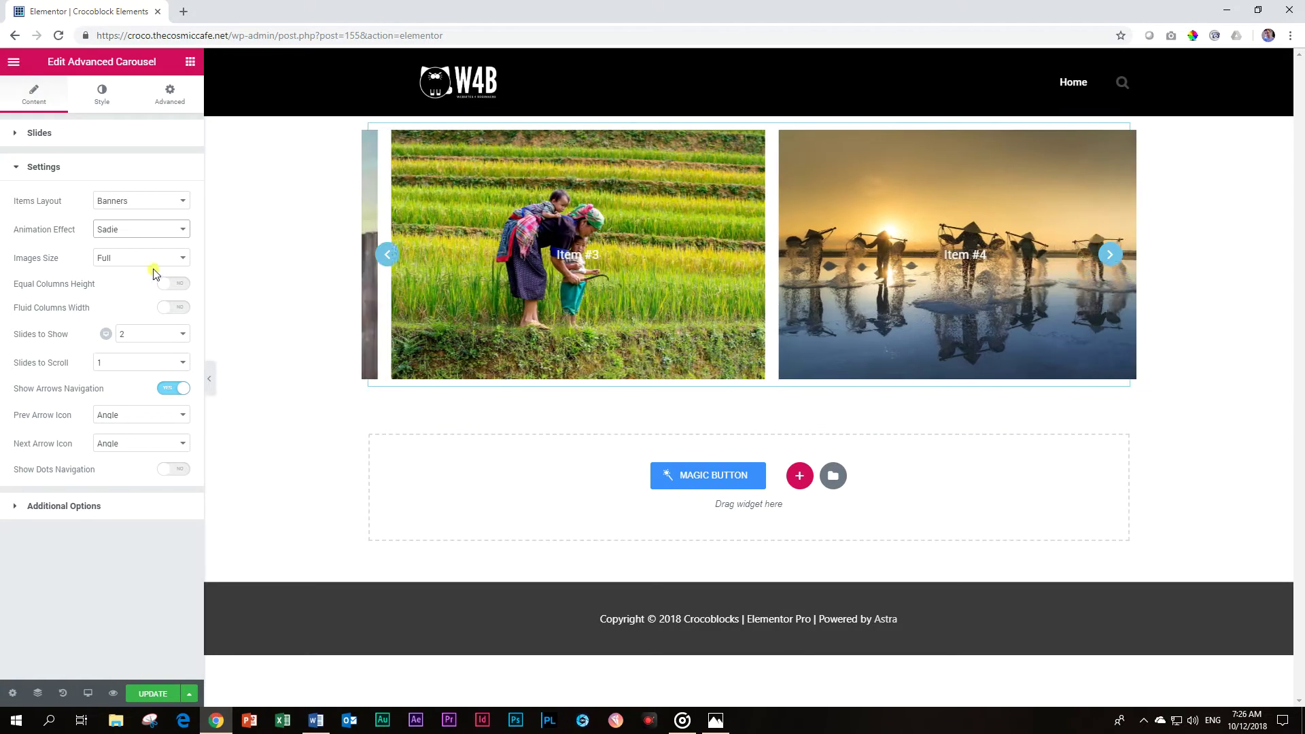
click(146, 230)
click(135, 268)
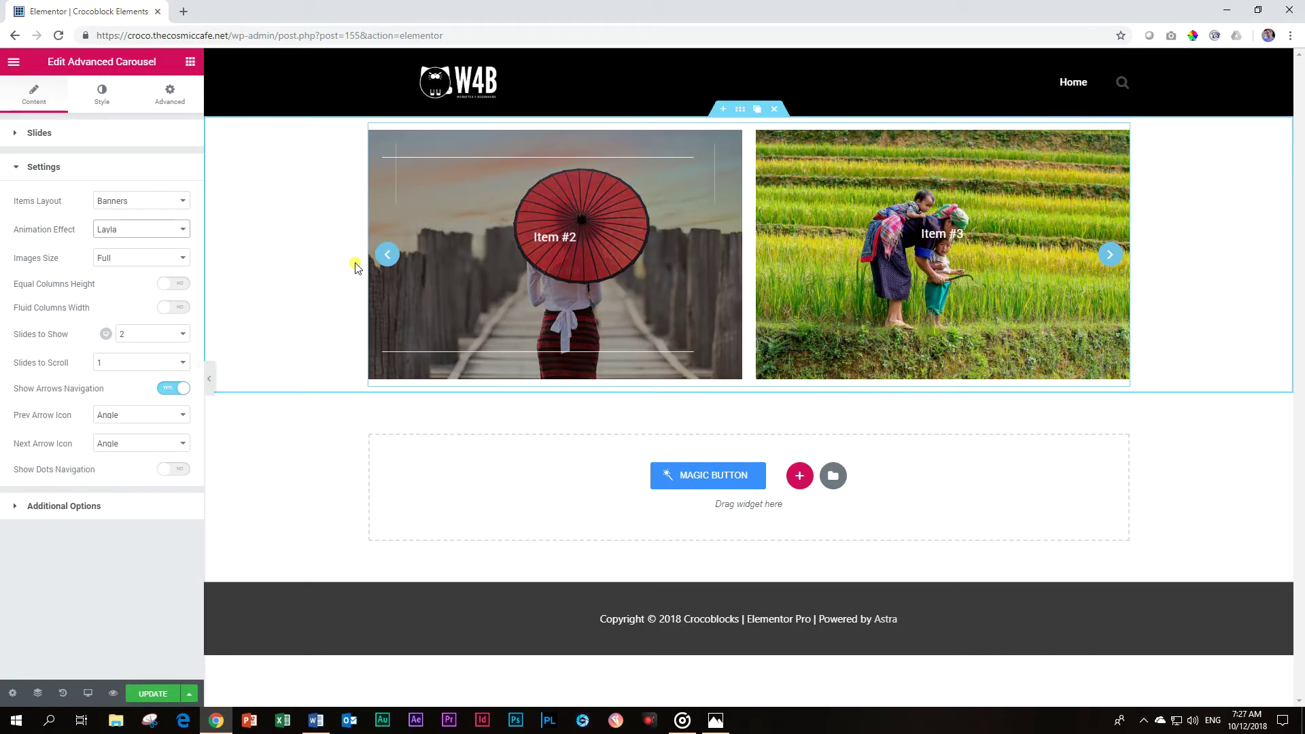
click(178, 233)
click(137, 279)
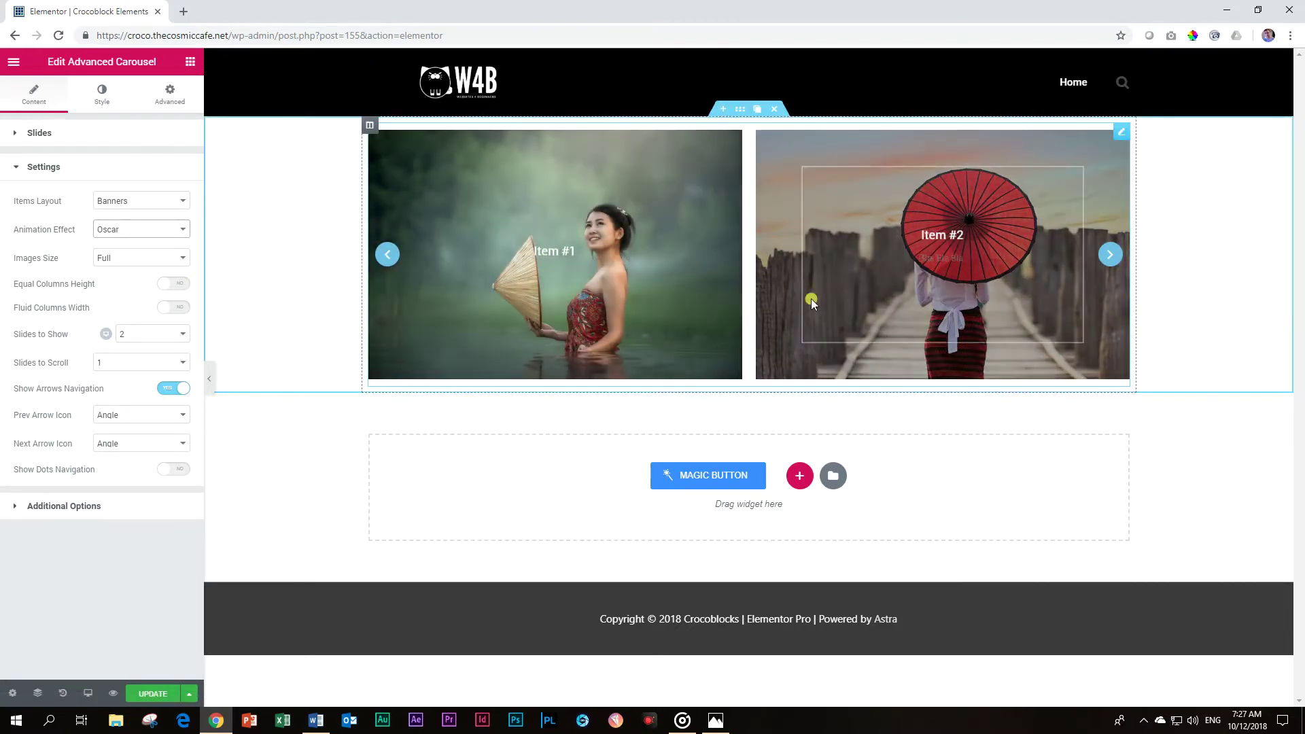
click(145, 229)
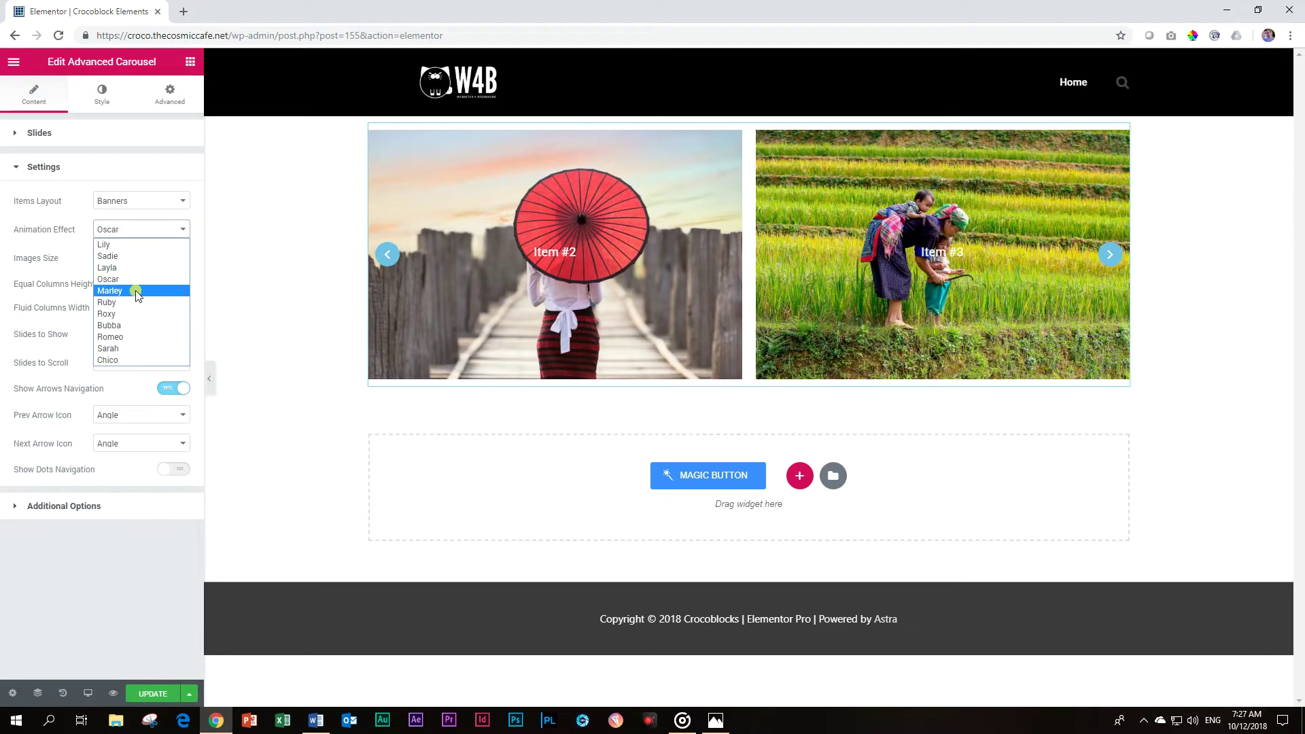
click(138, 291)
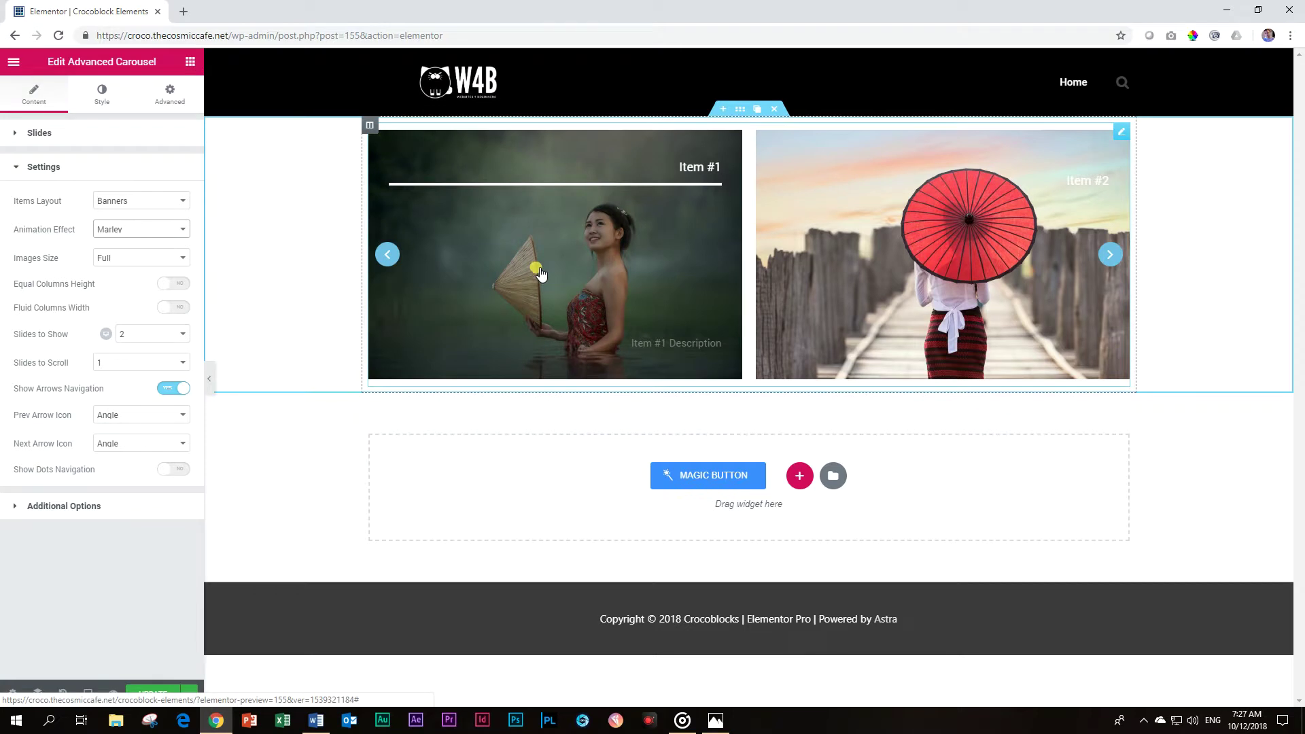
- Preview Ruby, Roxy, Bubba, Romeo, Sarah and Chico, then settle on the Oscar effect
click(136, 231)
click(121, 302)
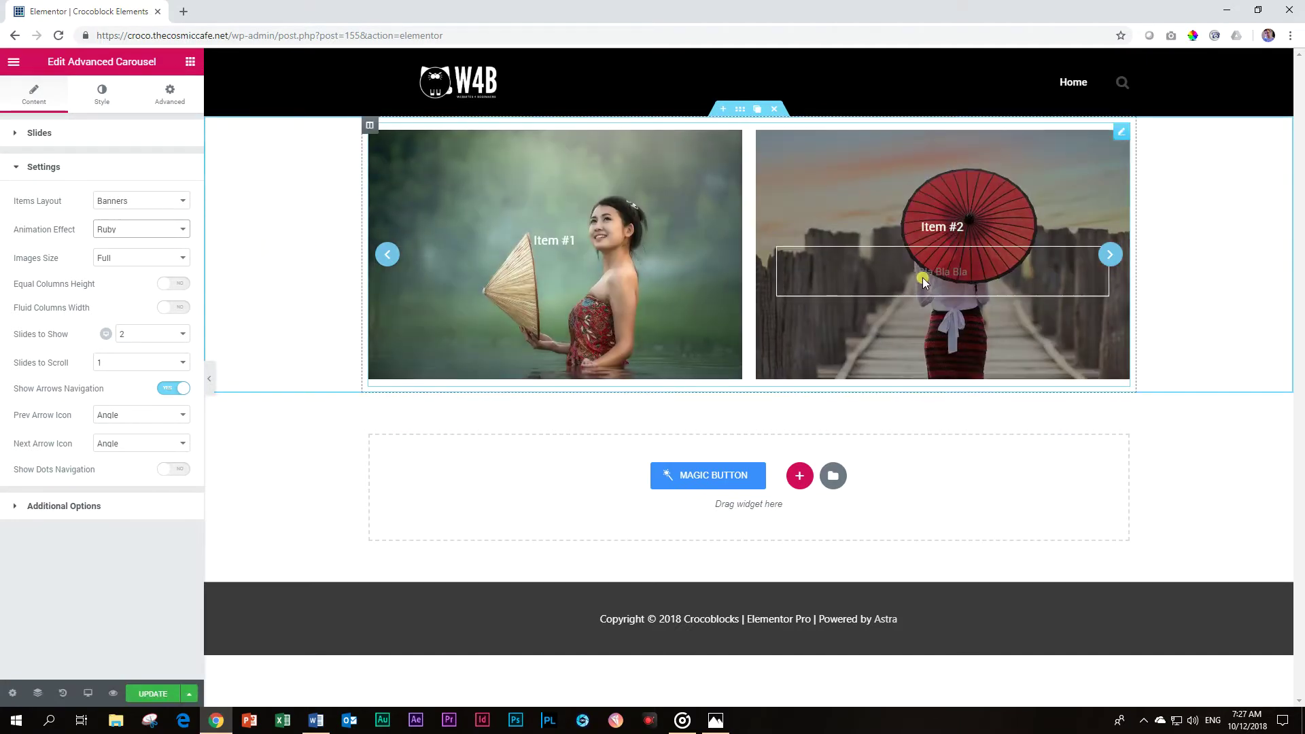
click(126, 229)
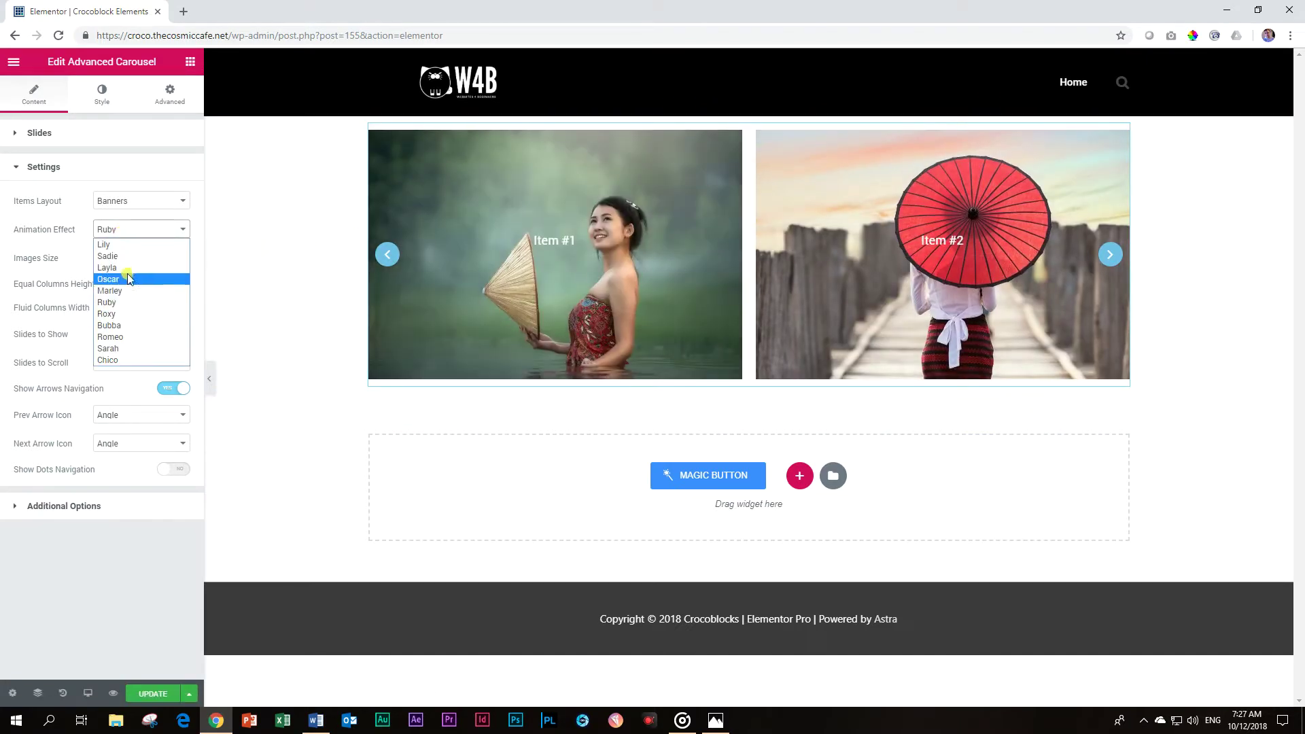
click(124, 314)
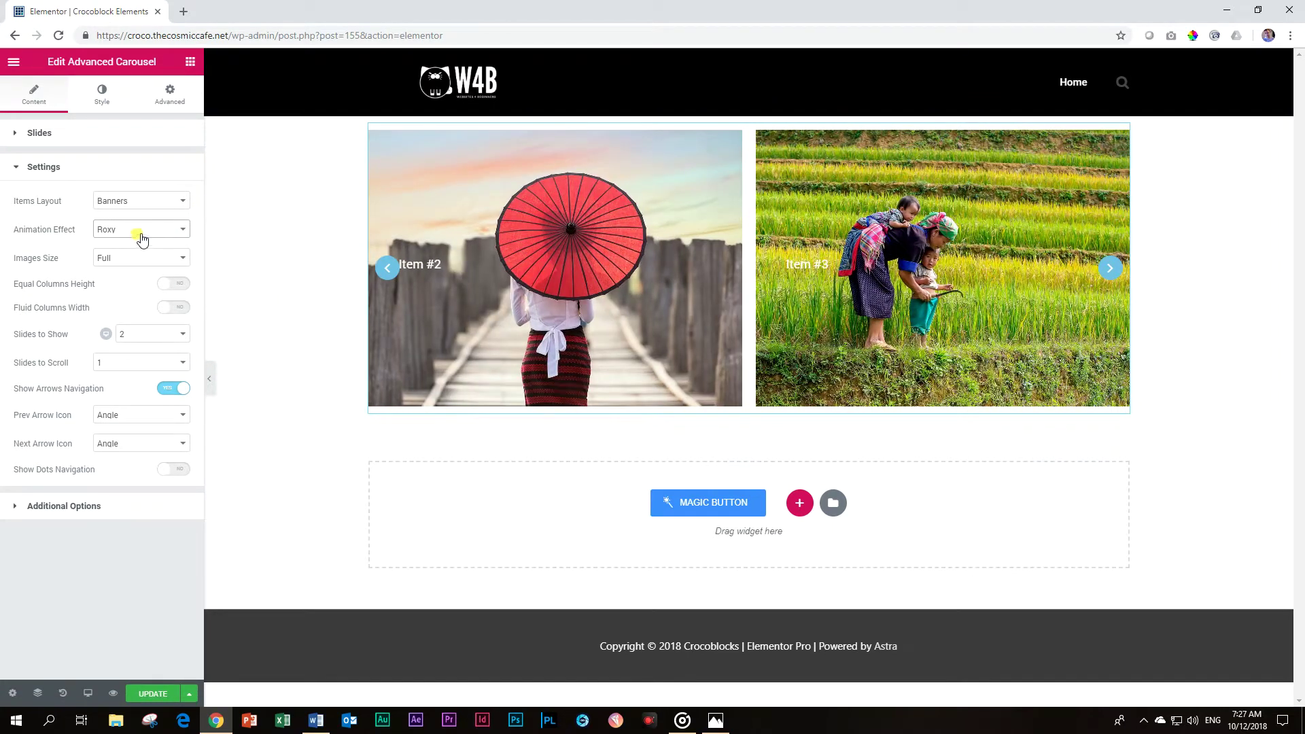
click(141, 231)
click(129, 328)
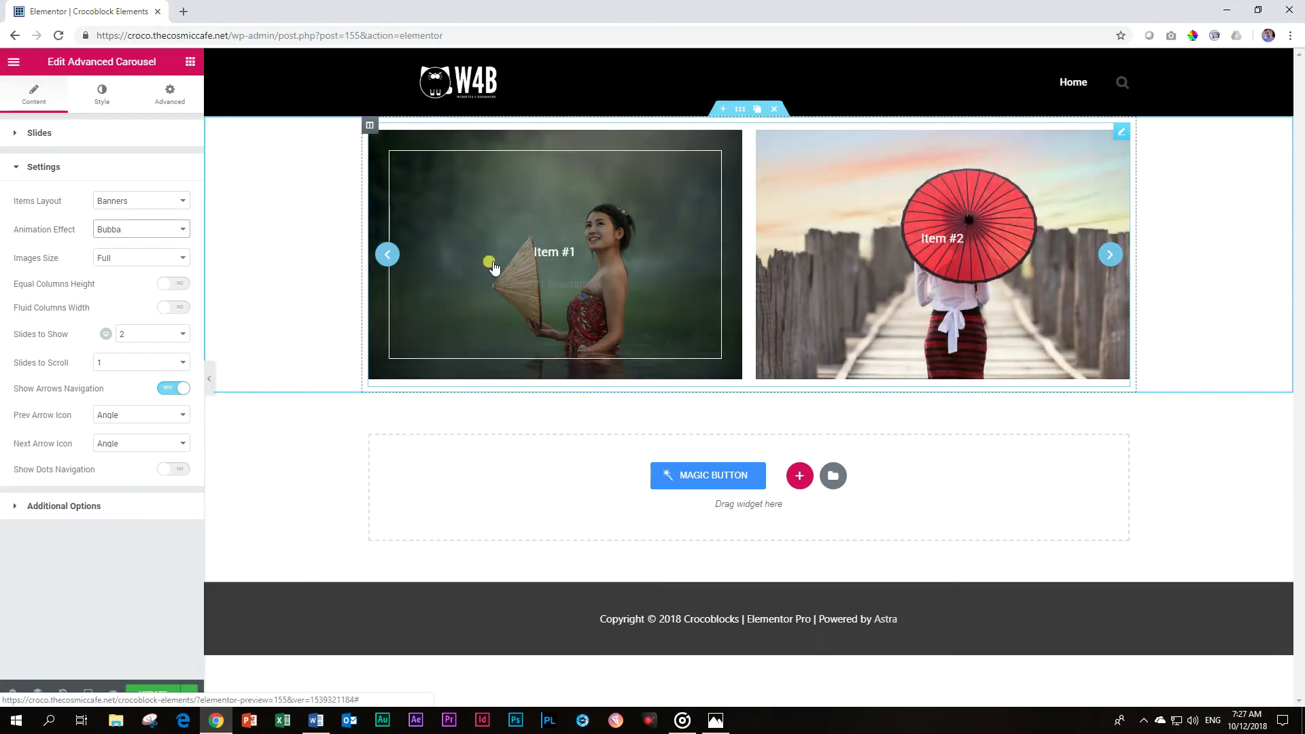
click(170, 230)
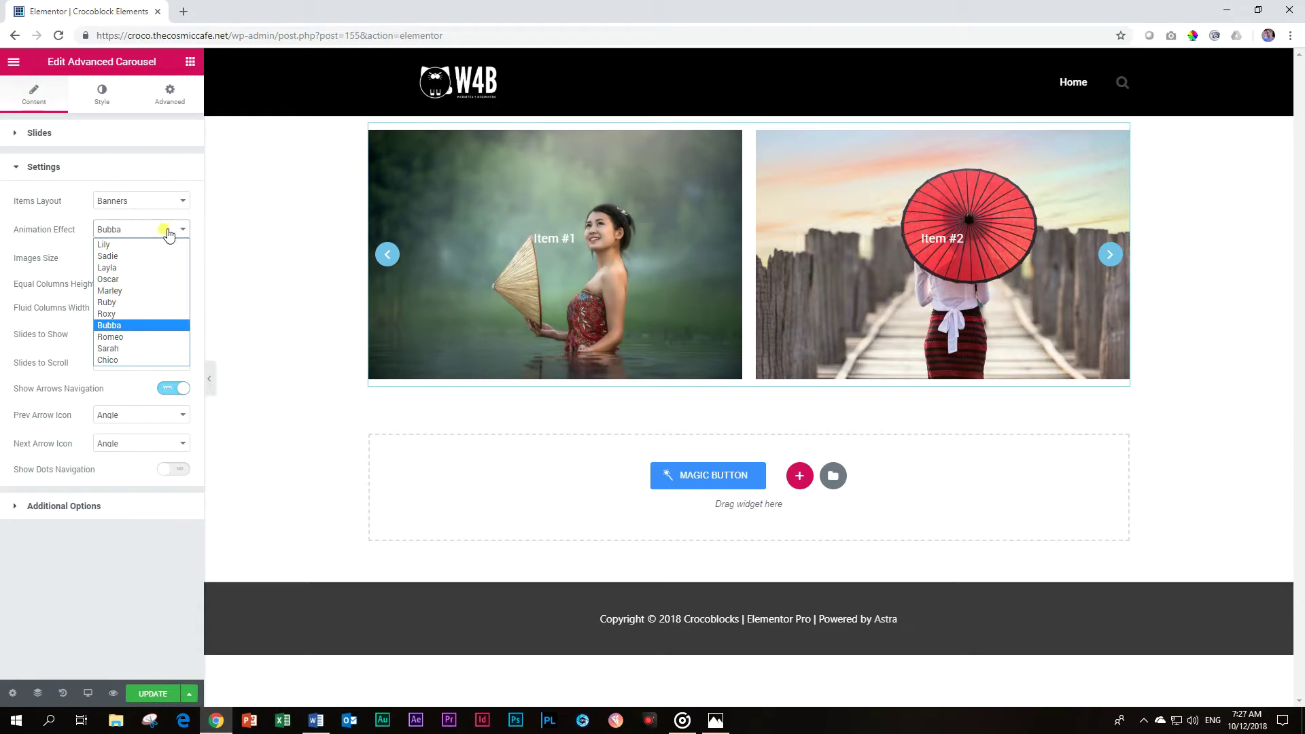
click(132, 337)
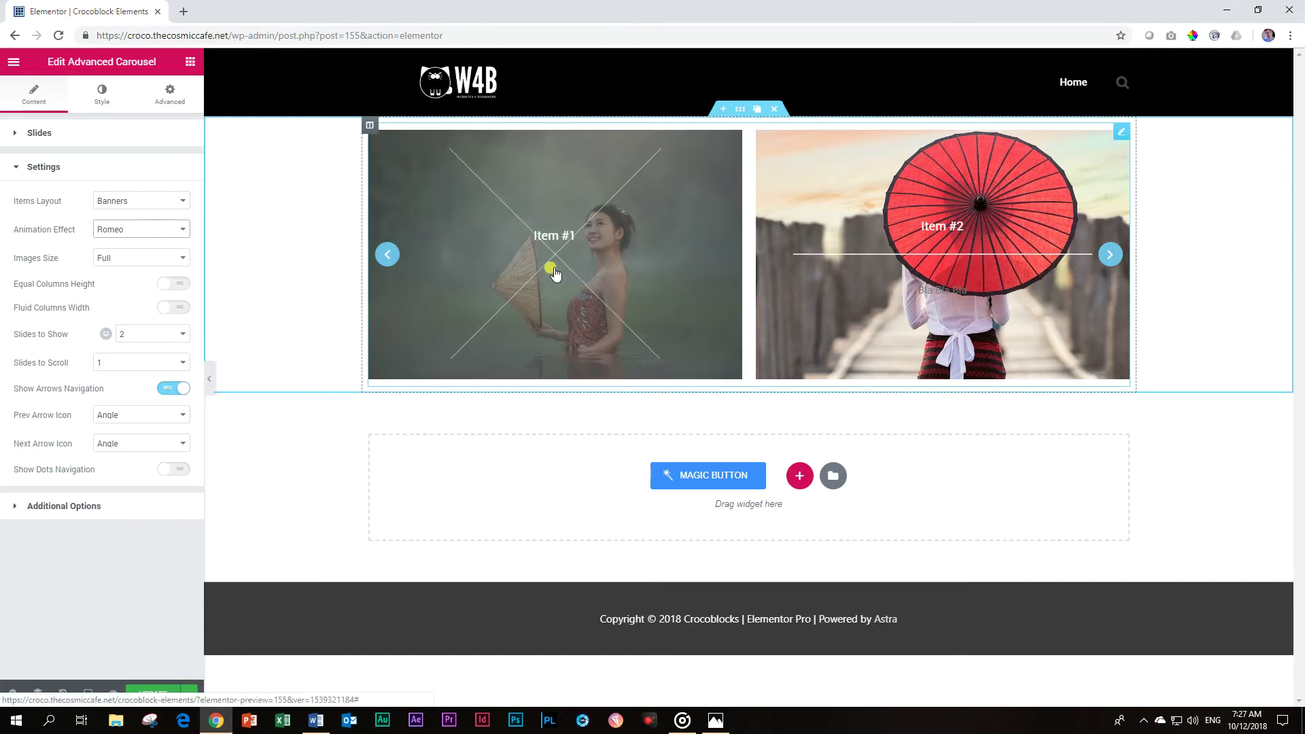
click(114, 229)
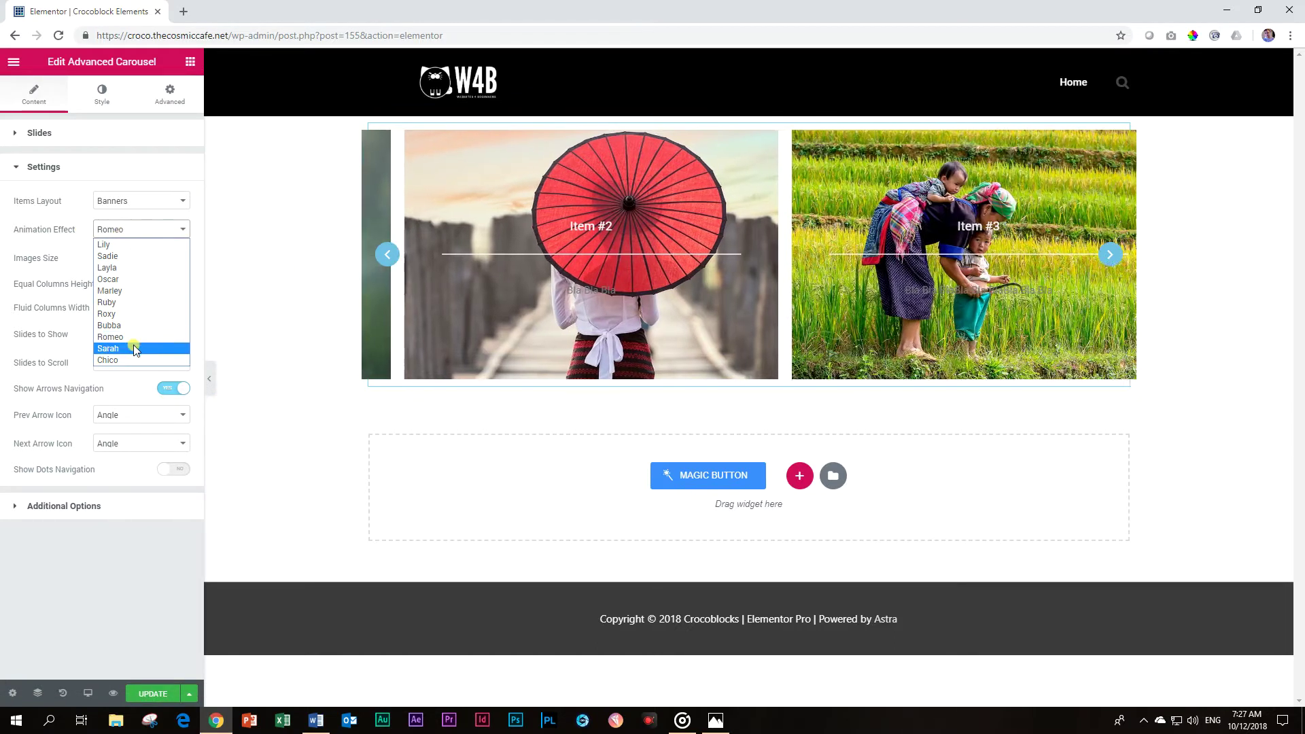
click(133, 348)
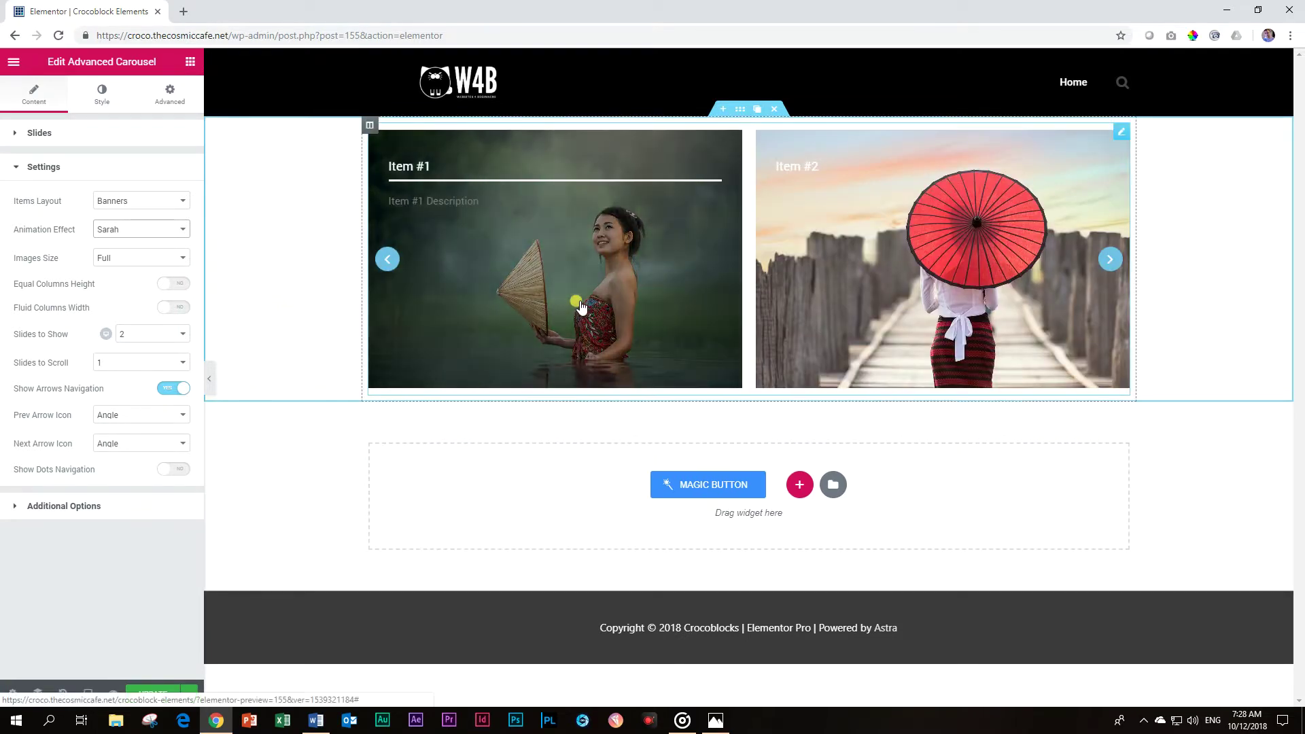
click(116, 229)
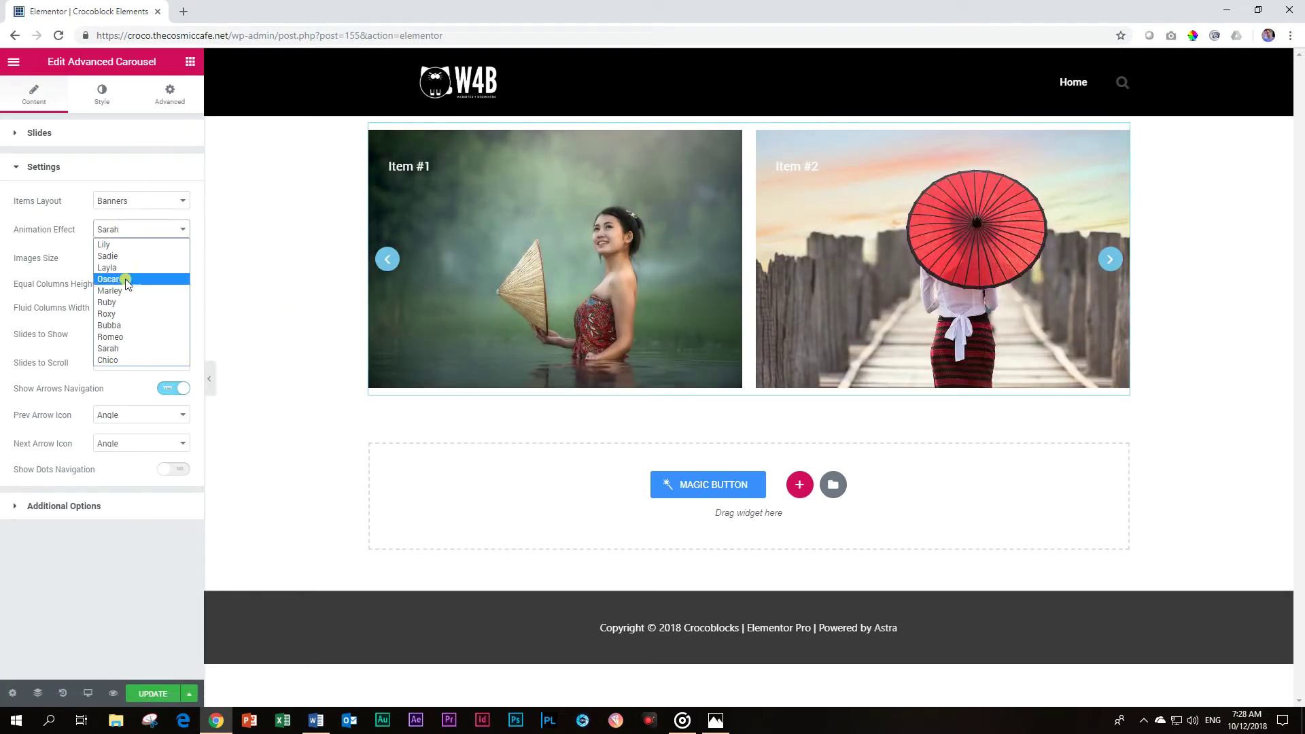
click(125, 357)
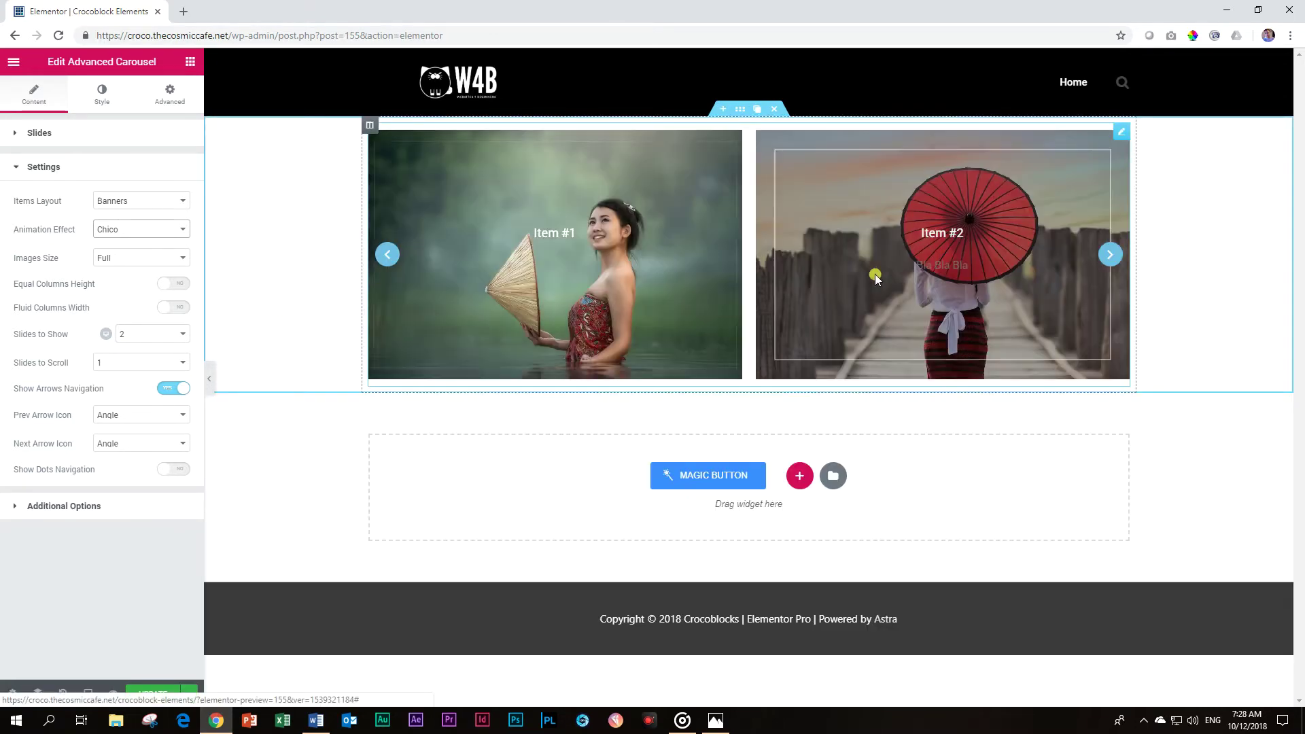
click(168, 232)
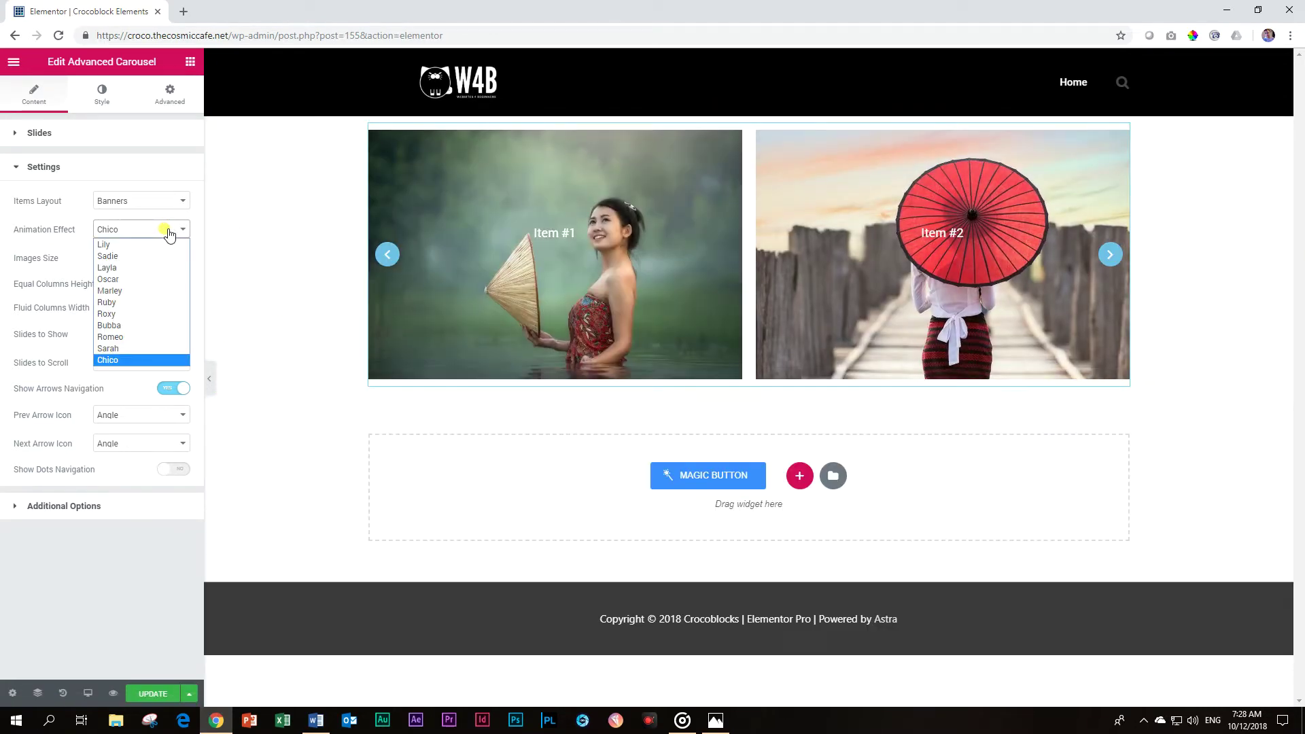
click(124, 279)
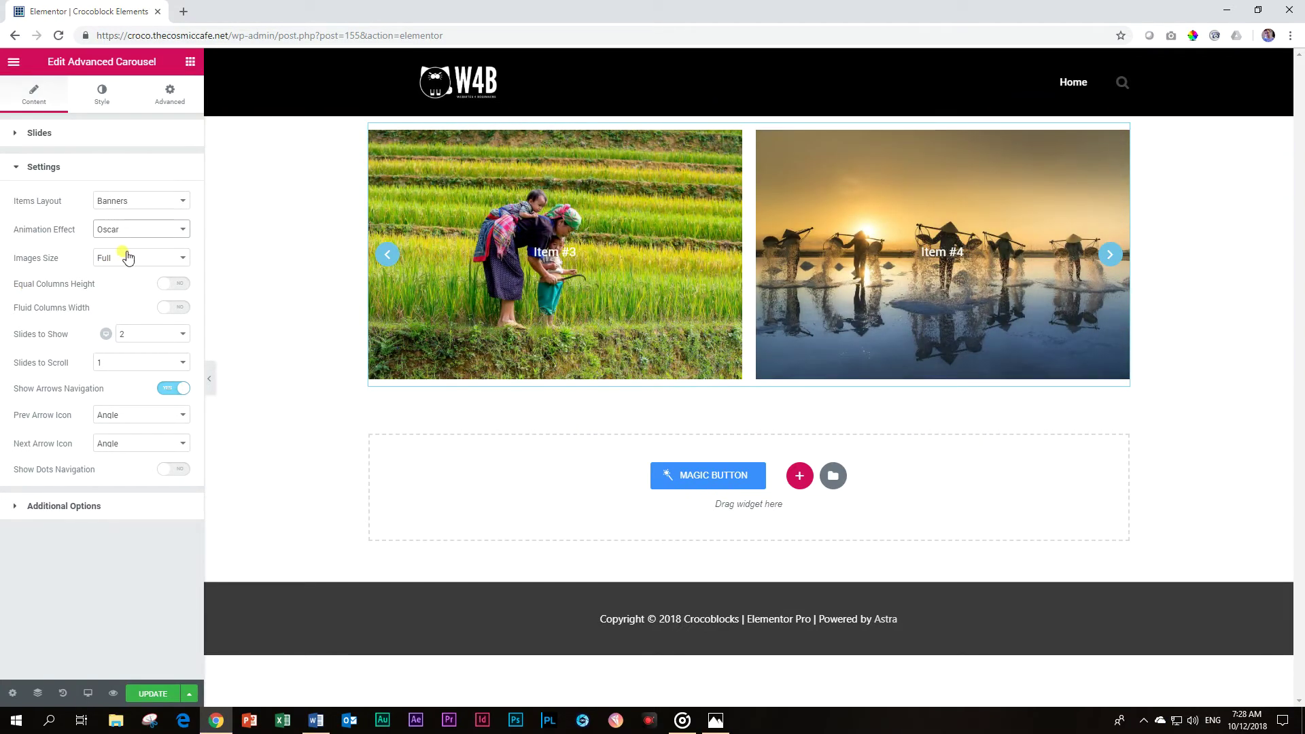
- Set Images Size to Medium Large and switch Equal Columns Height to Yes
click(131, 263)
click(110, 308)
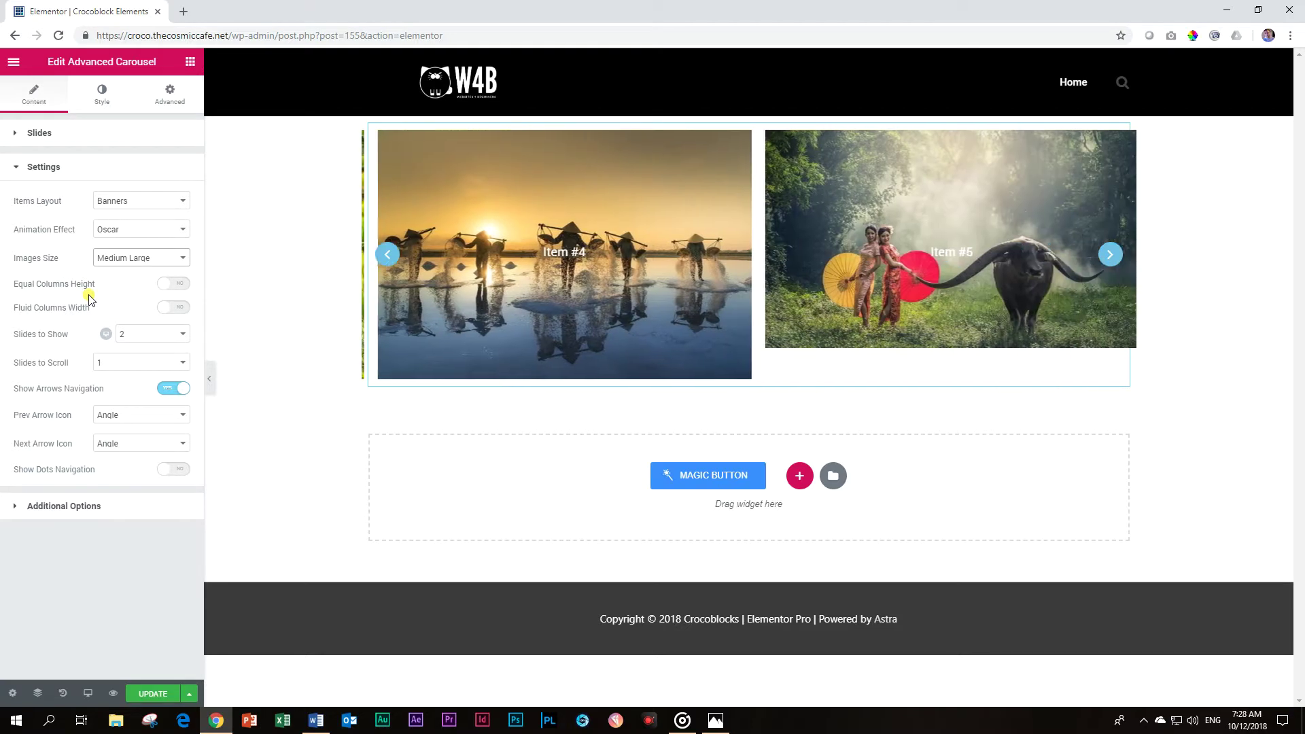
click(168, 284)
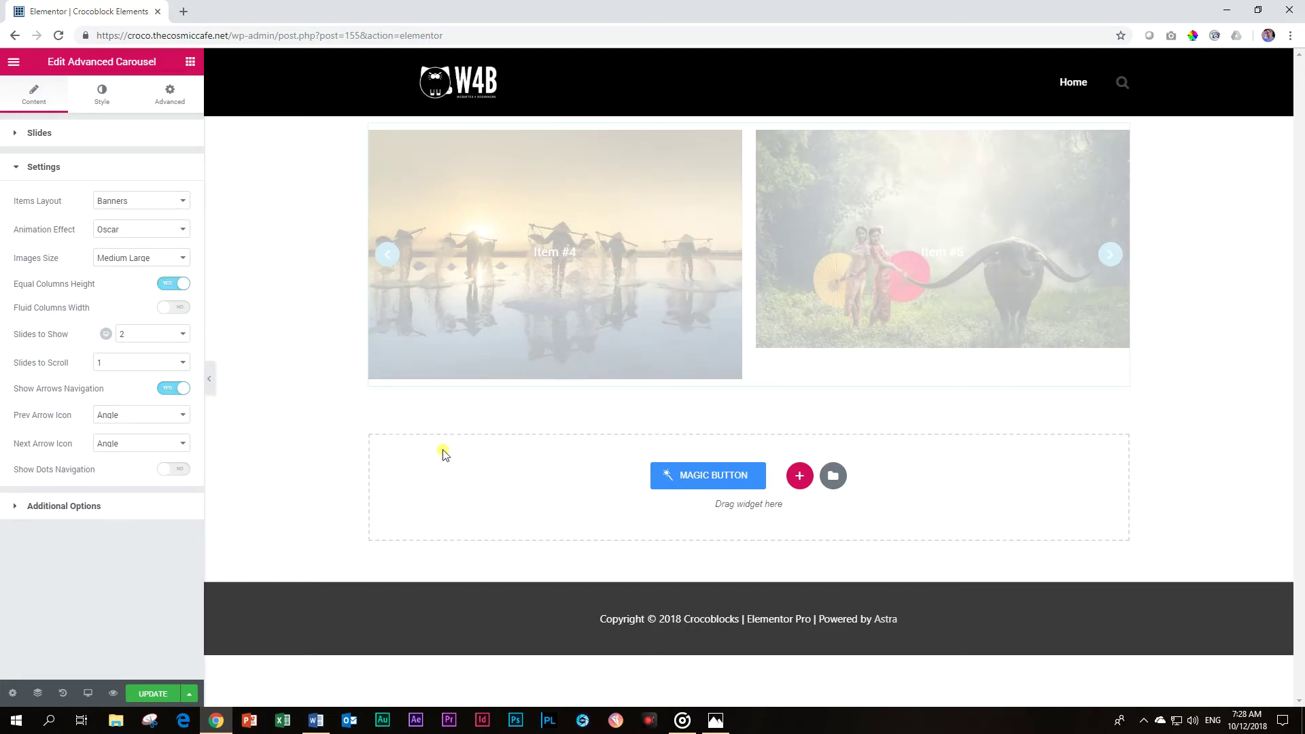
click(1109, 255)
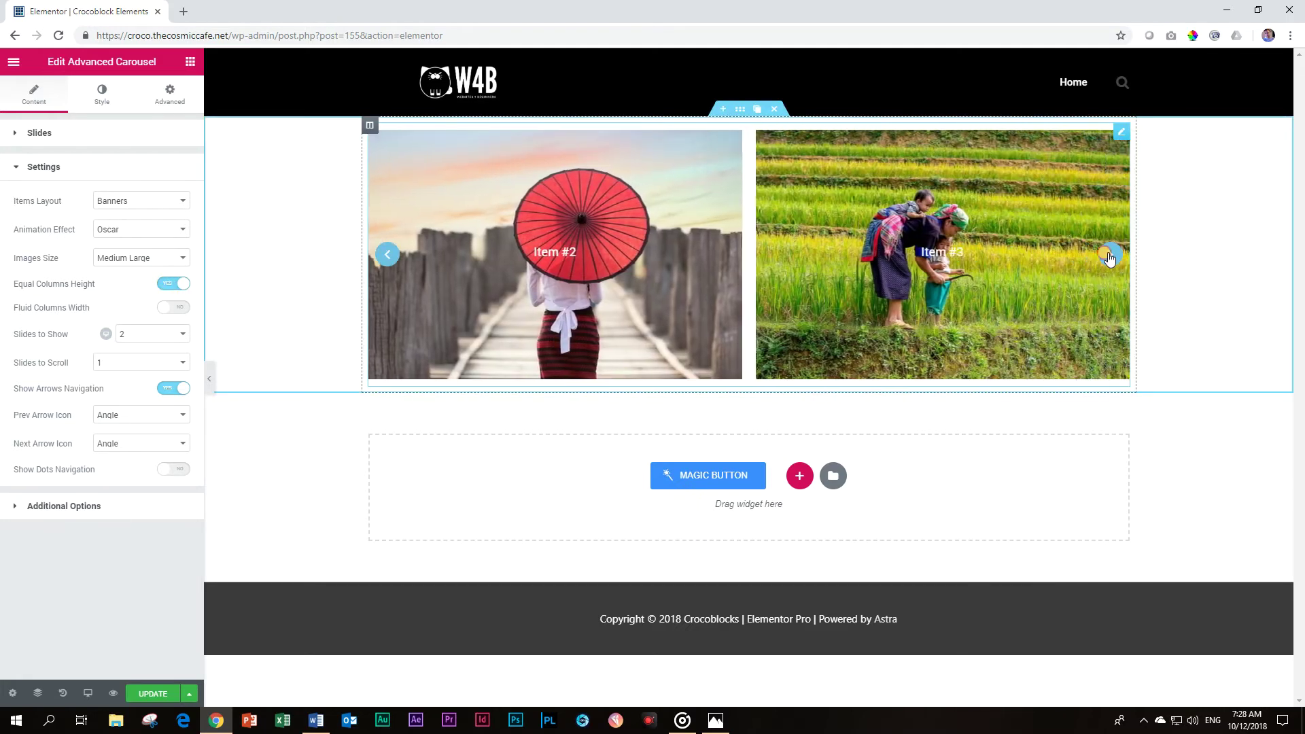
click(1109, 256)
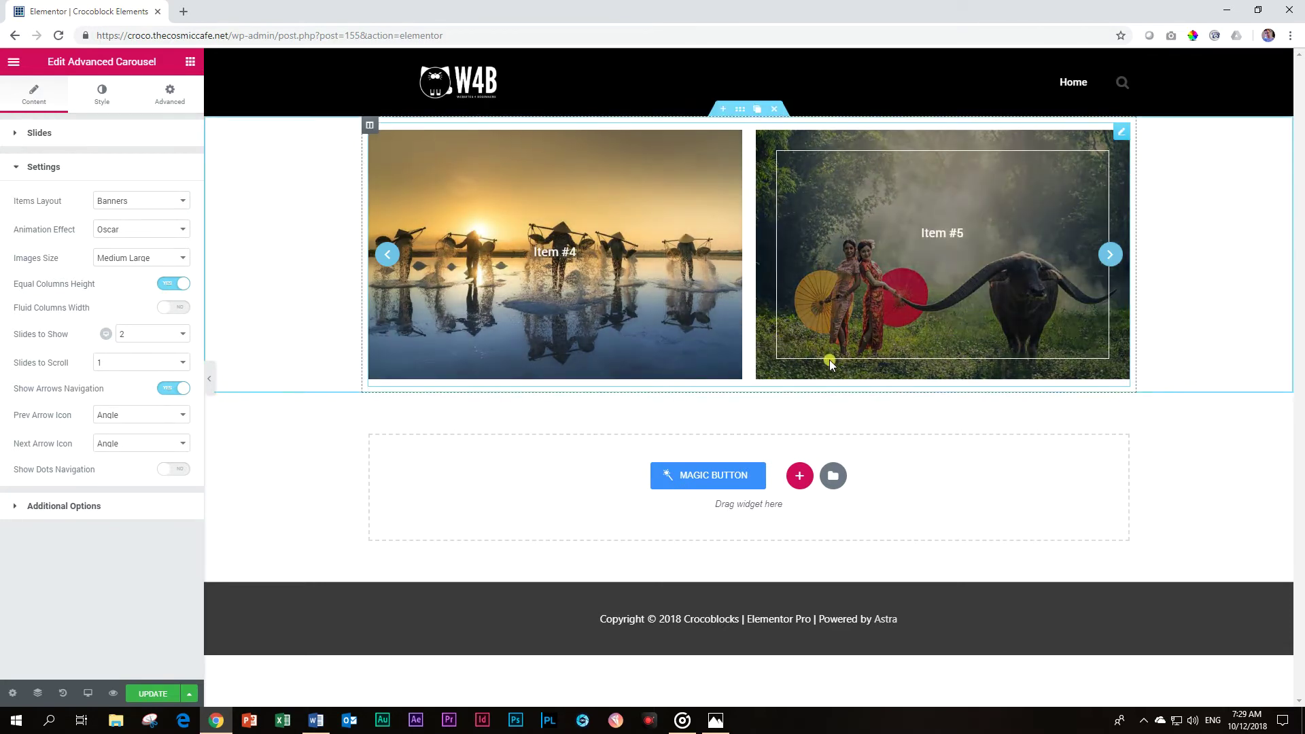
click(1110, 255)
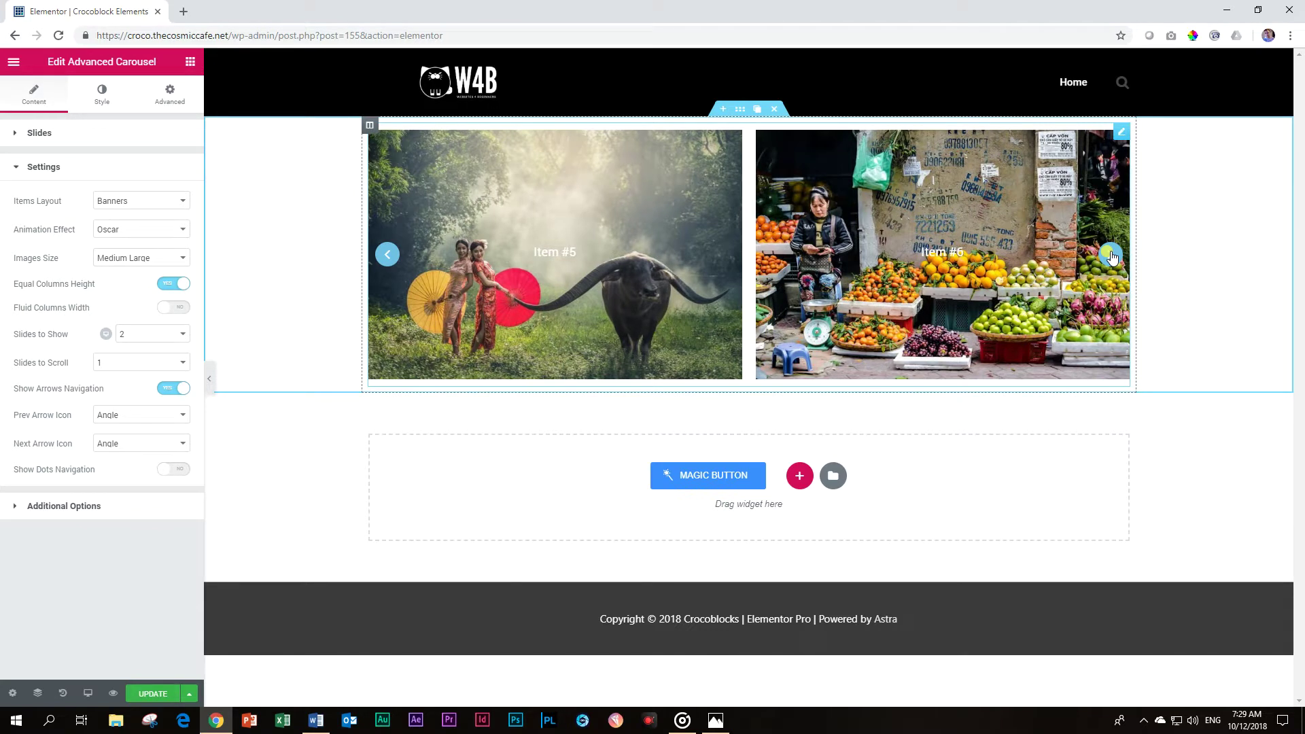
click(1109, 255)
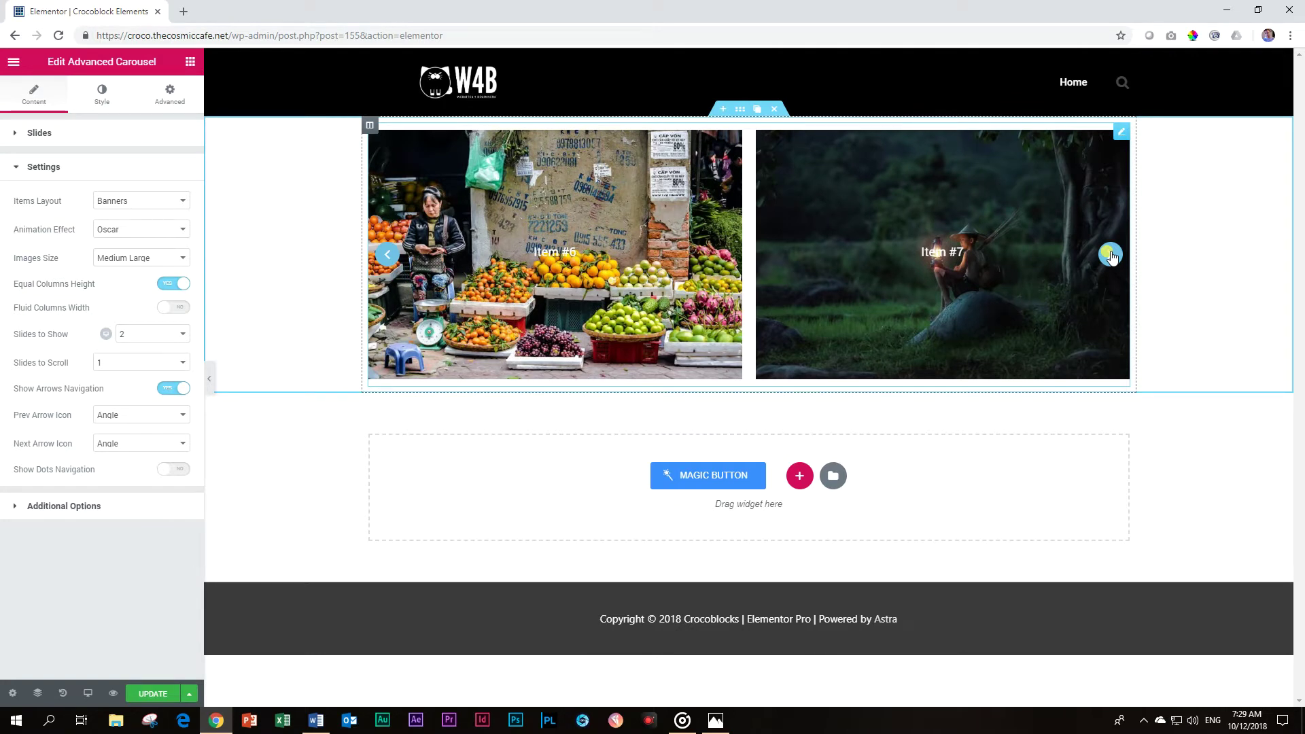
click(1110, 255)
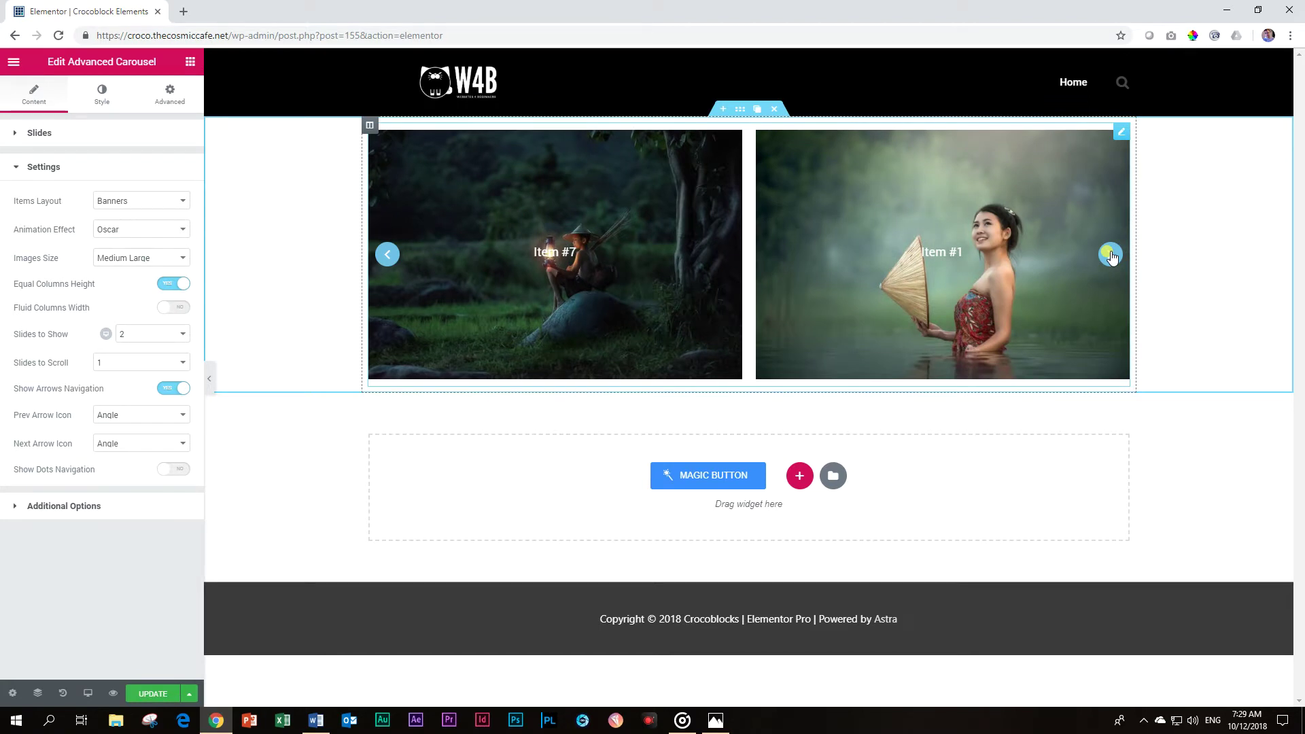
click(1109, 255)
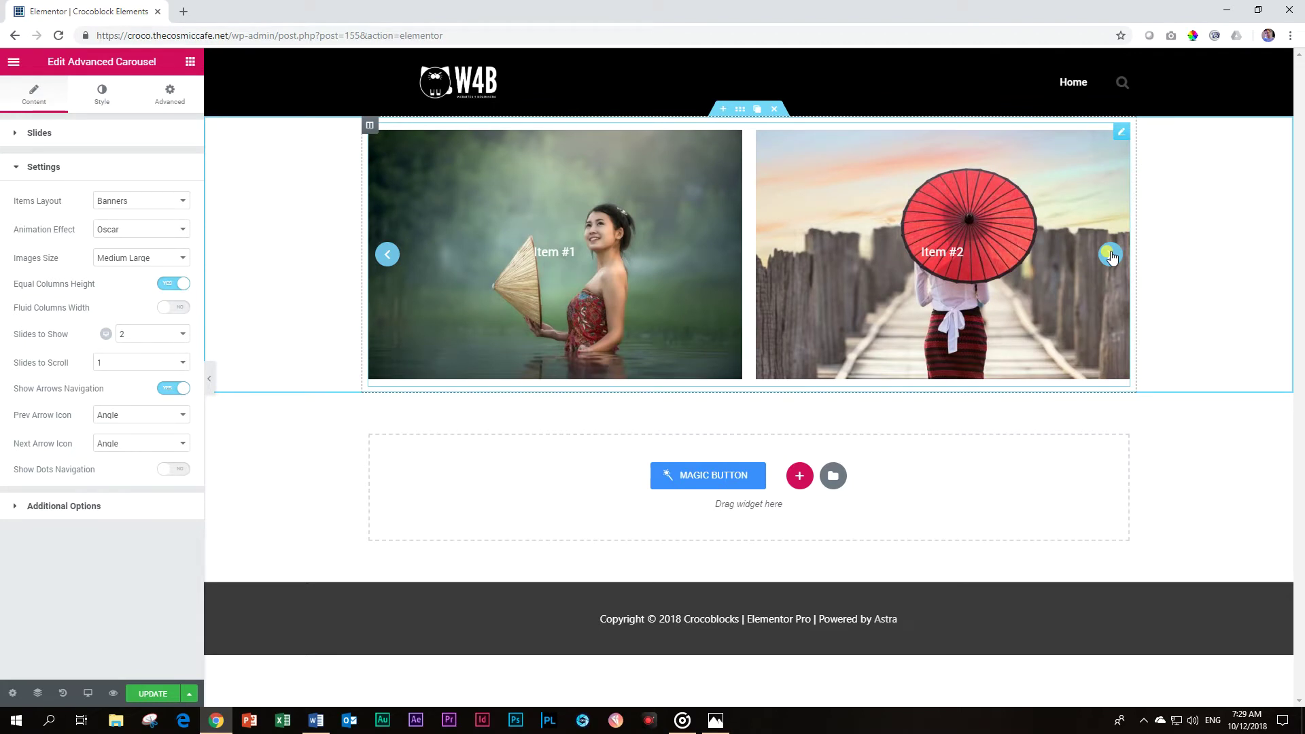
click(1110, 255)
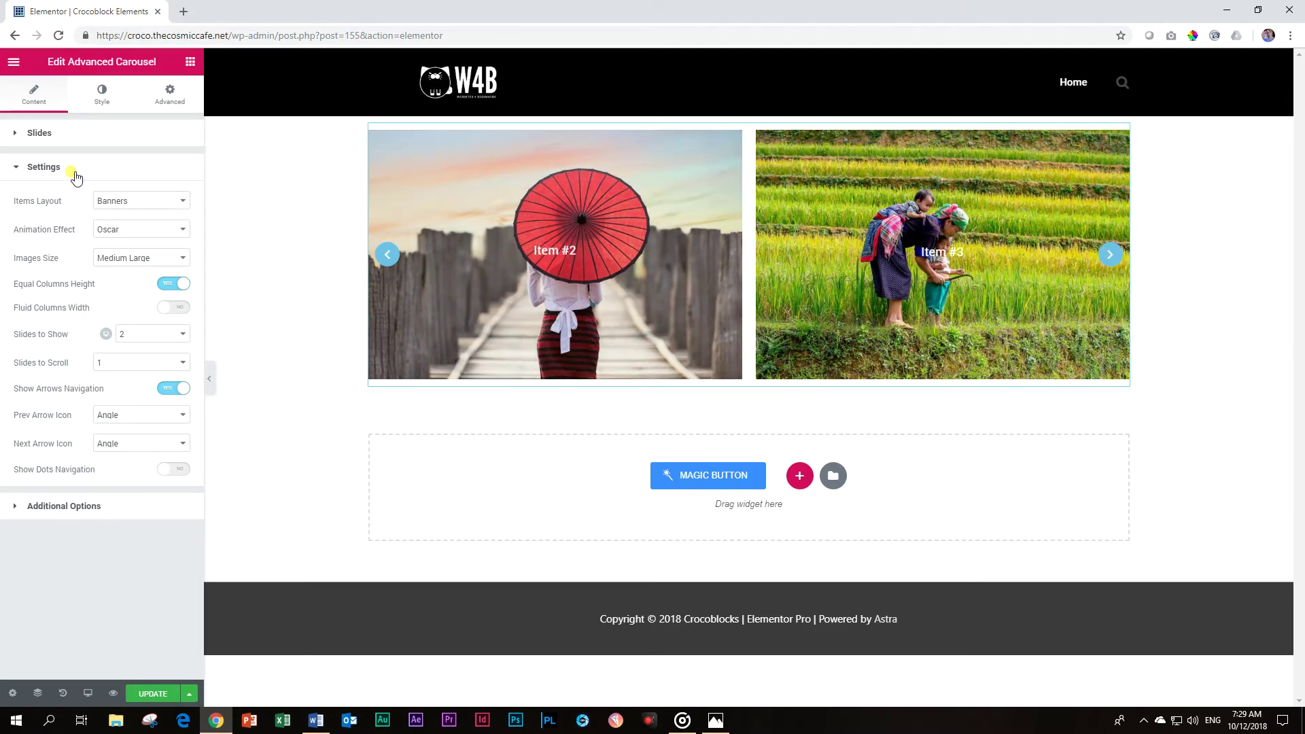
click(174, 308)
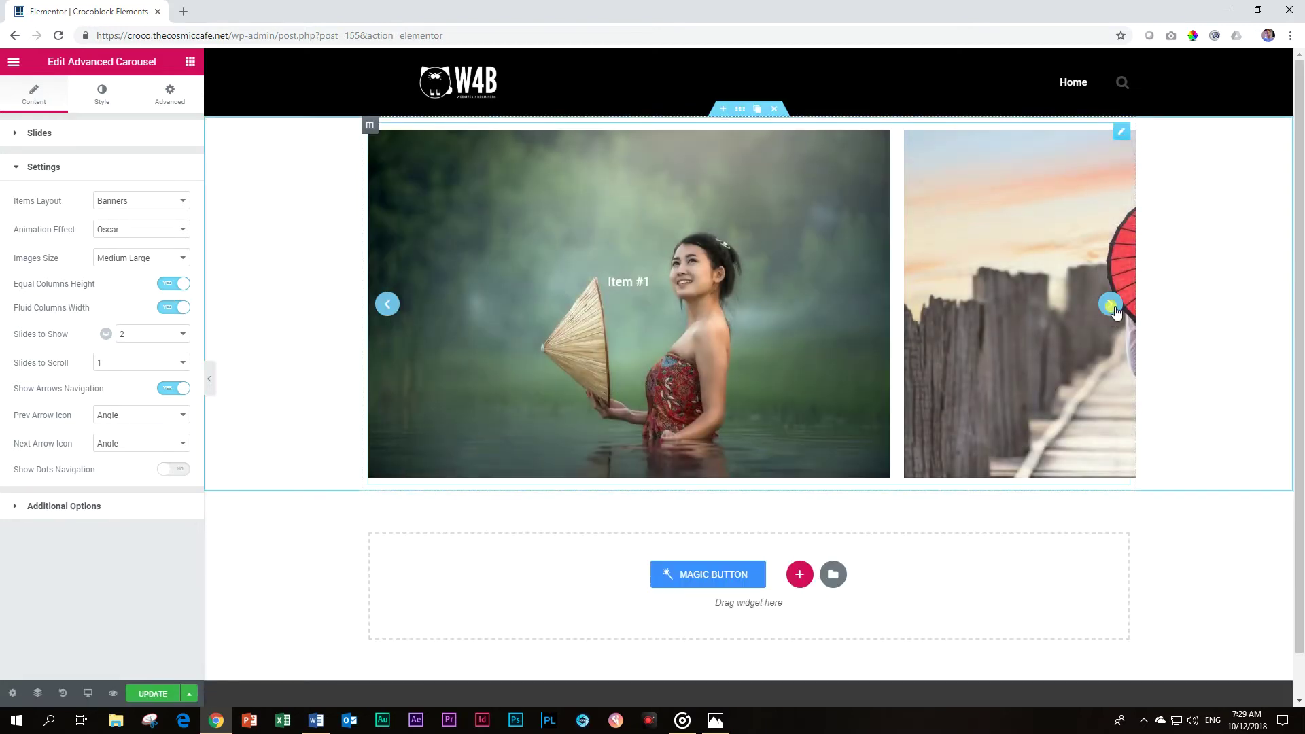
click(1115, 310)
click(1115, 310)
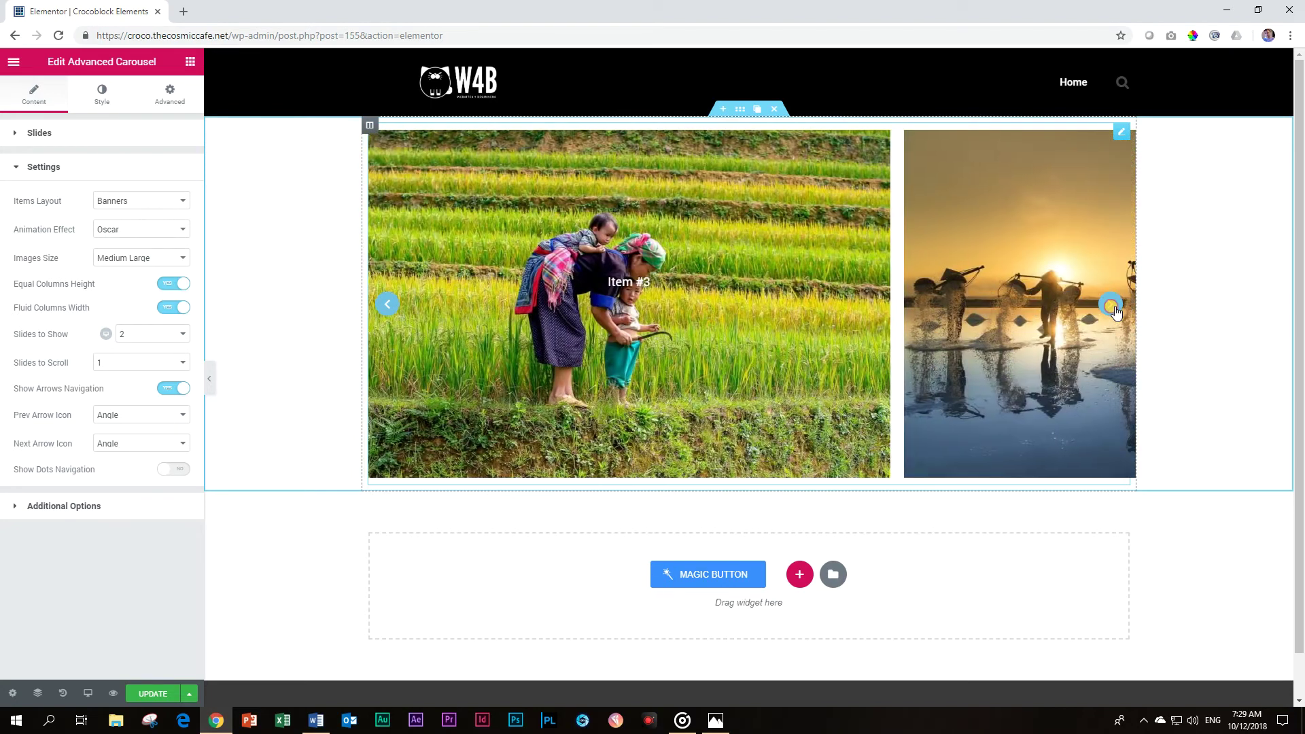
click(1115, 310)
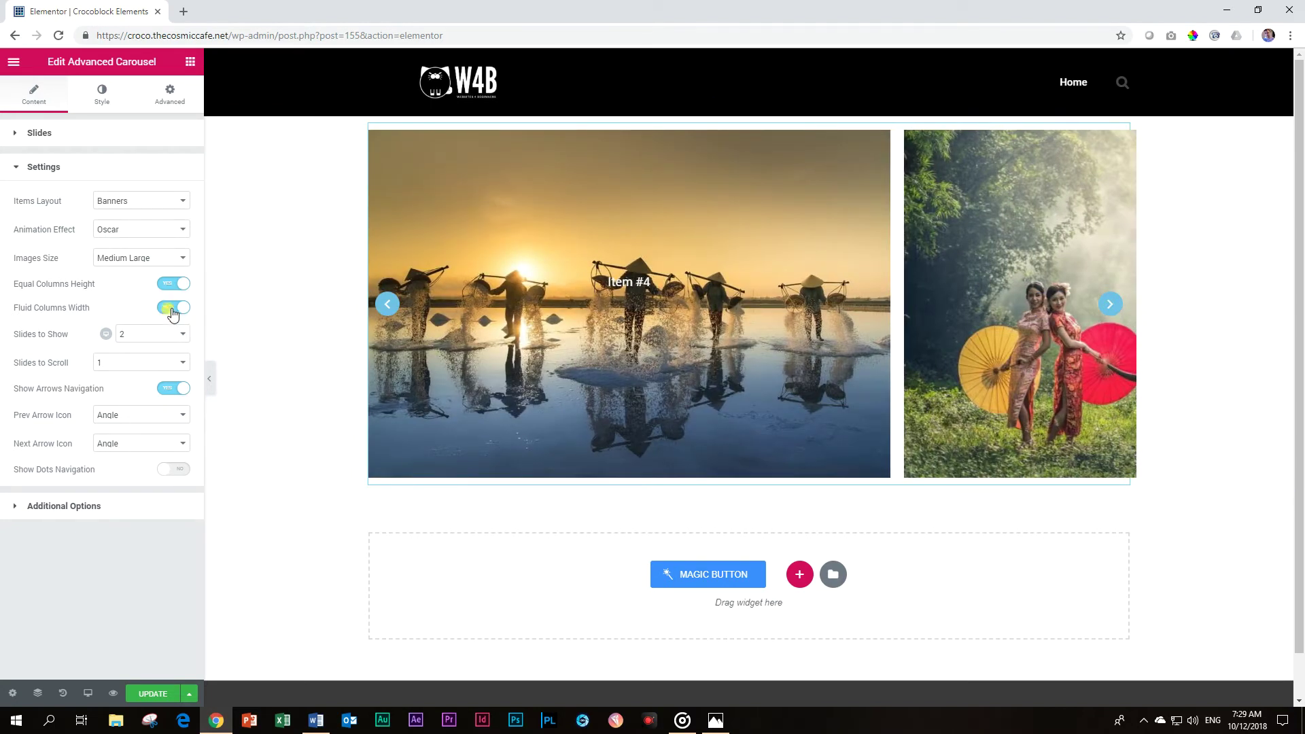
click(172, 310)
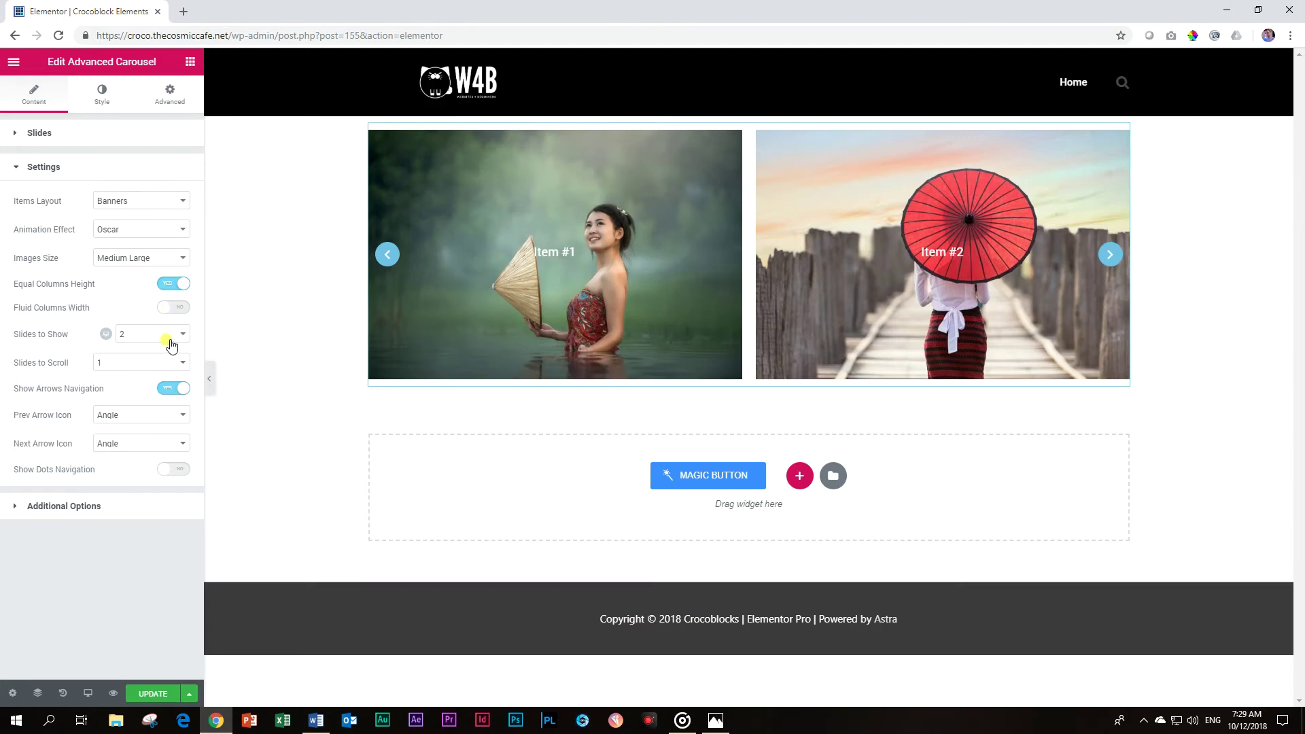
click(170, 335)
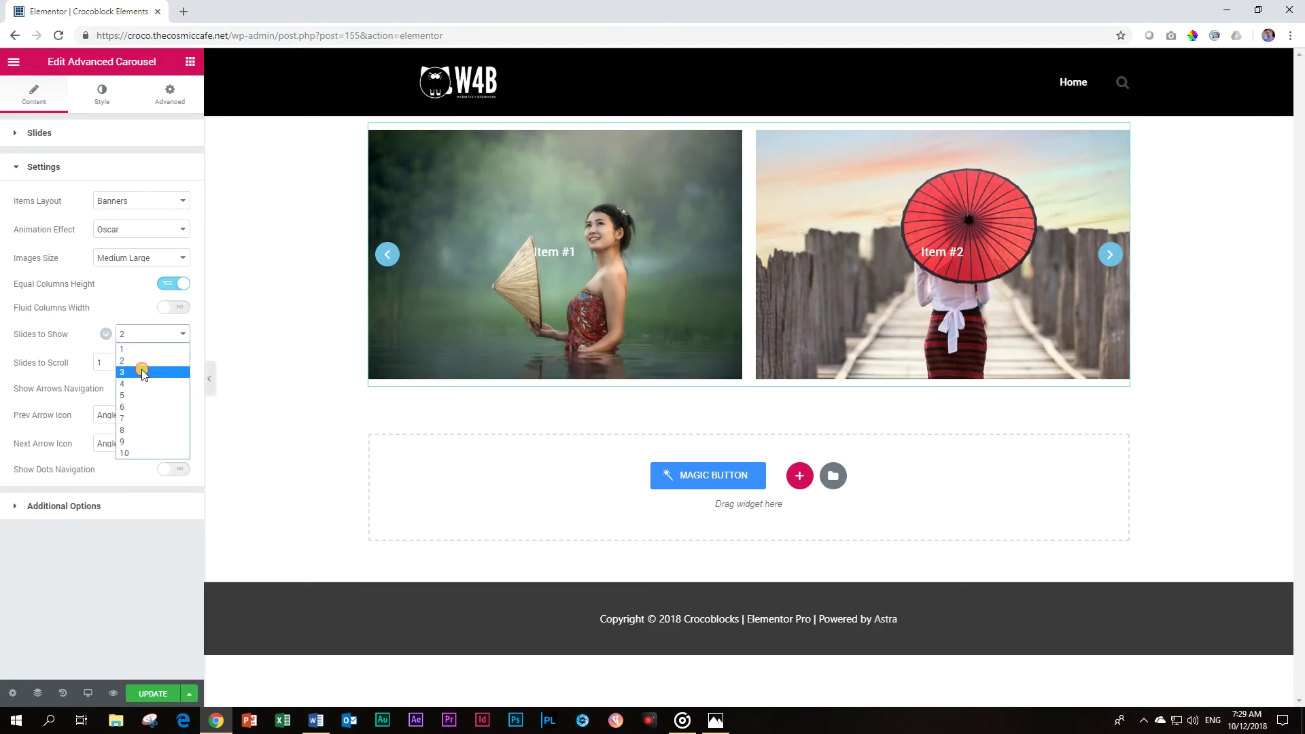
- Set Slides to Show to 3, try Medium images, then return to Medium Large
click(142, 373)
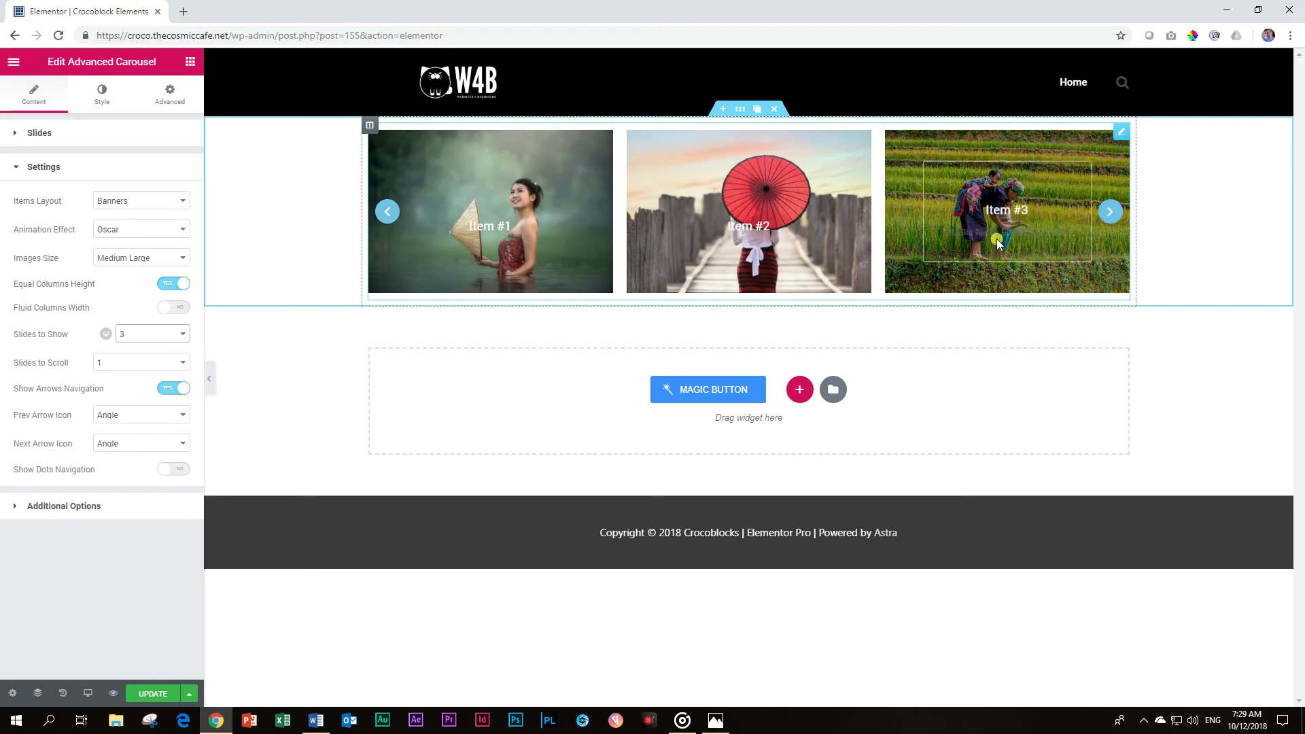
click(93, 259)
click(114, 294)
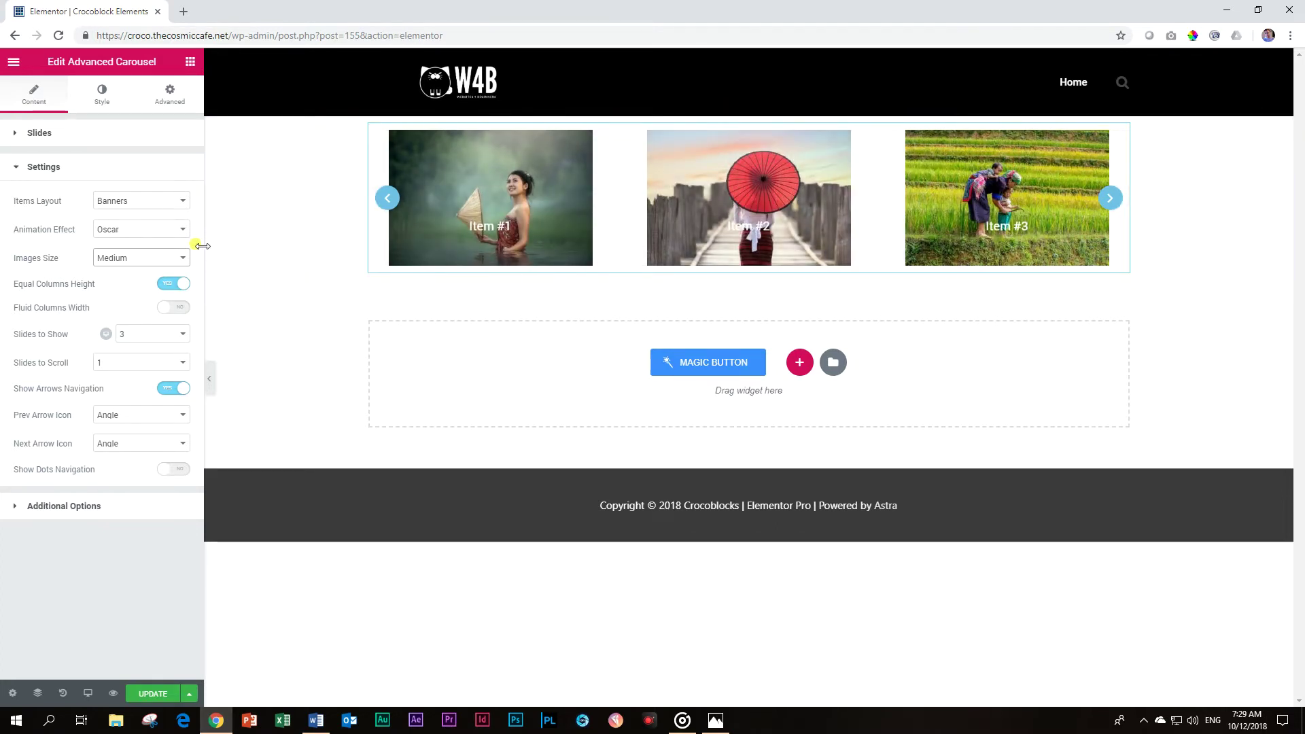
click(180, 258)
click(169, 295)
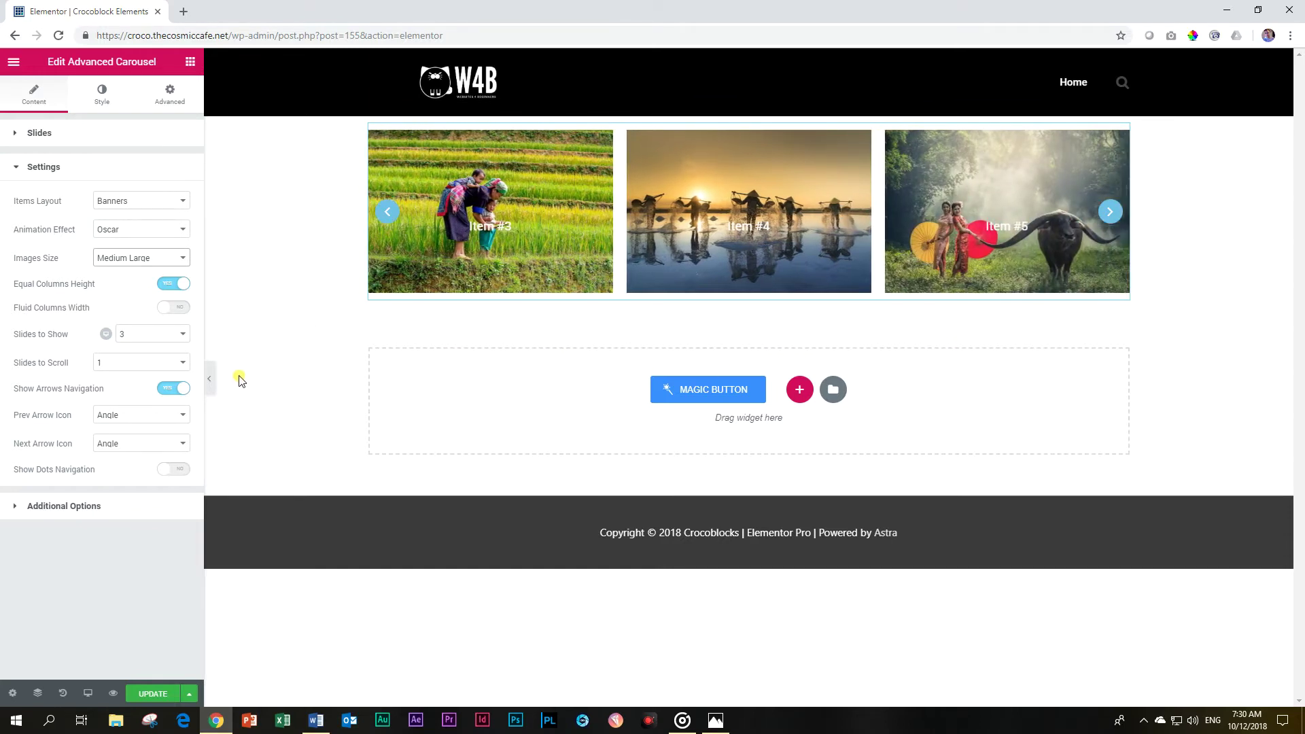
- Set Slides to Scroll to 2 and turn off both arrow and dot navigation
click(175, 366)
click(155, 384)
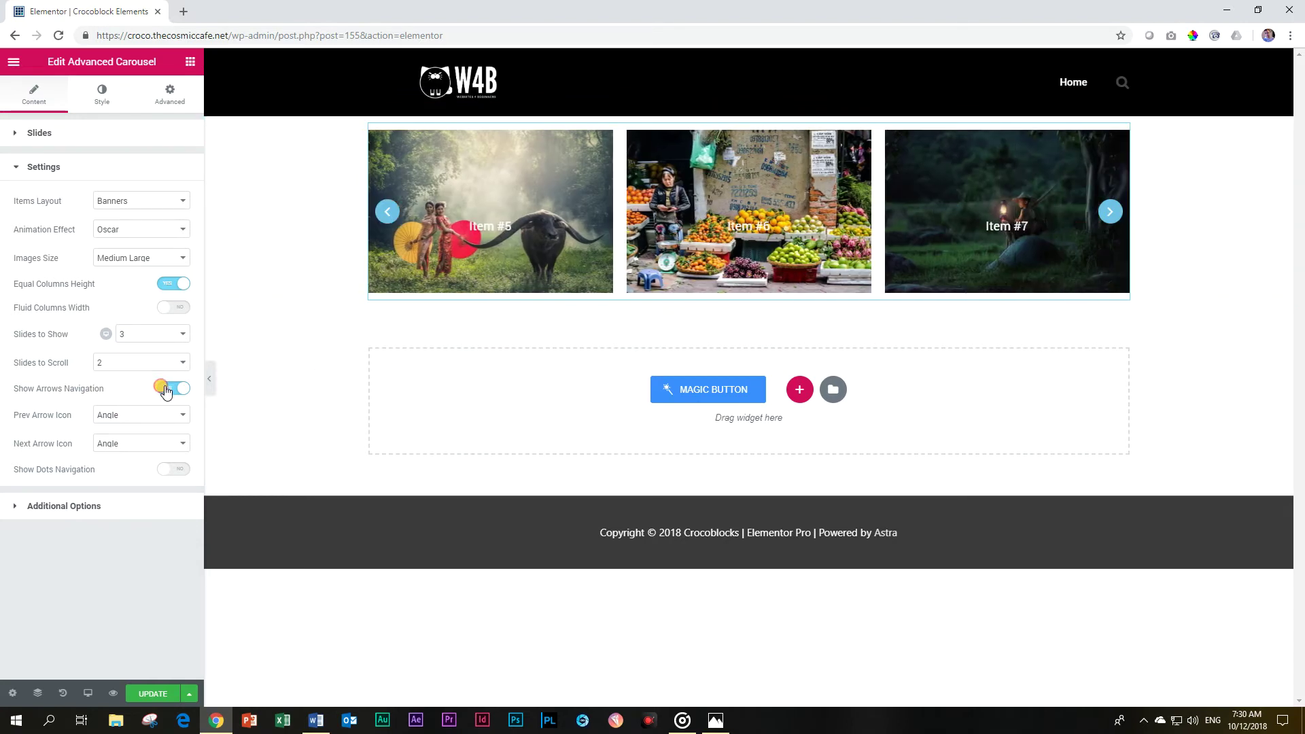
click(168, 388)
click(175, 413)
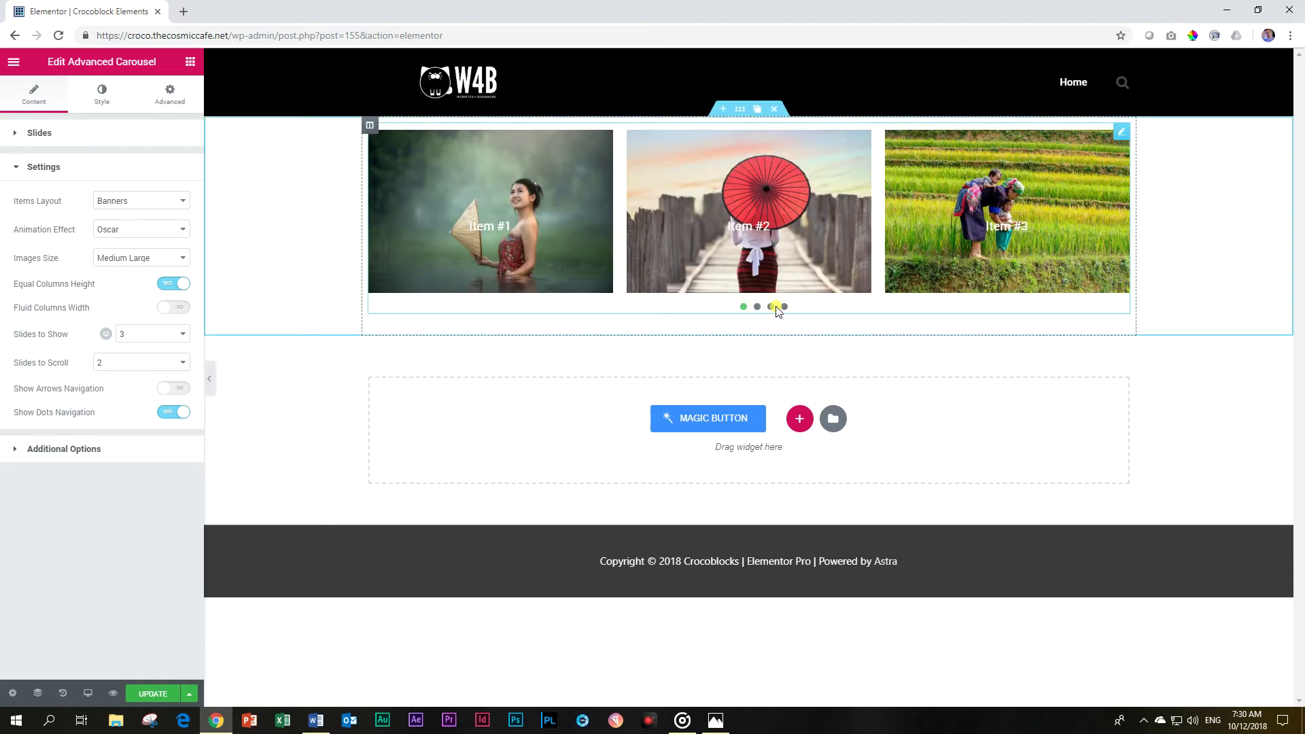
click(172, 413)
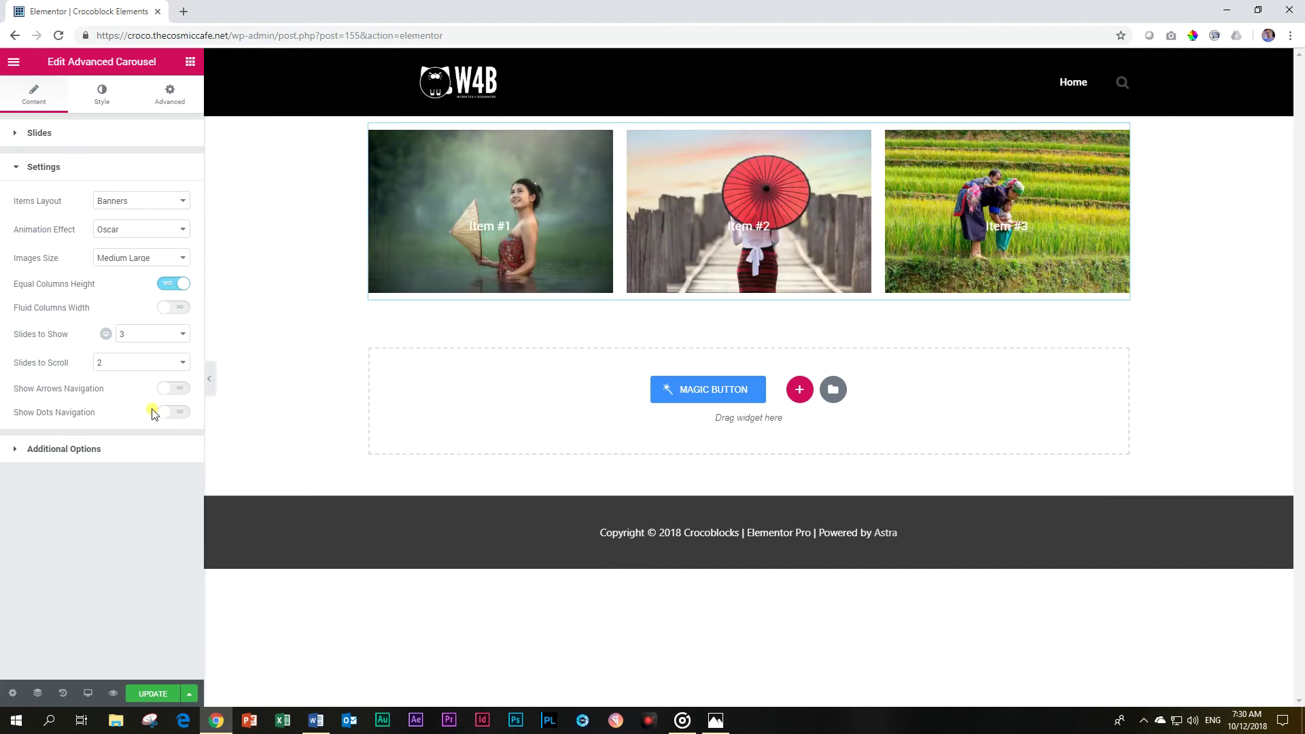
click(65, 450)
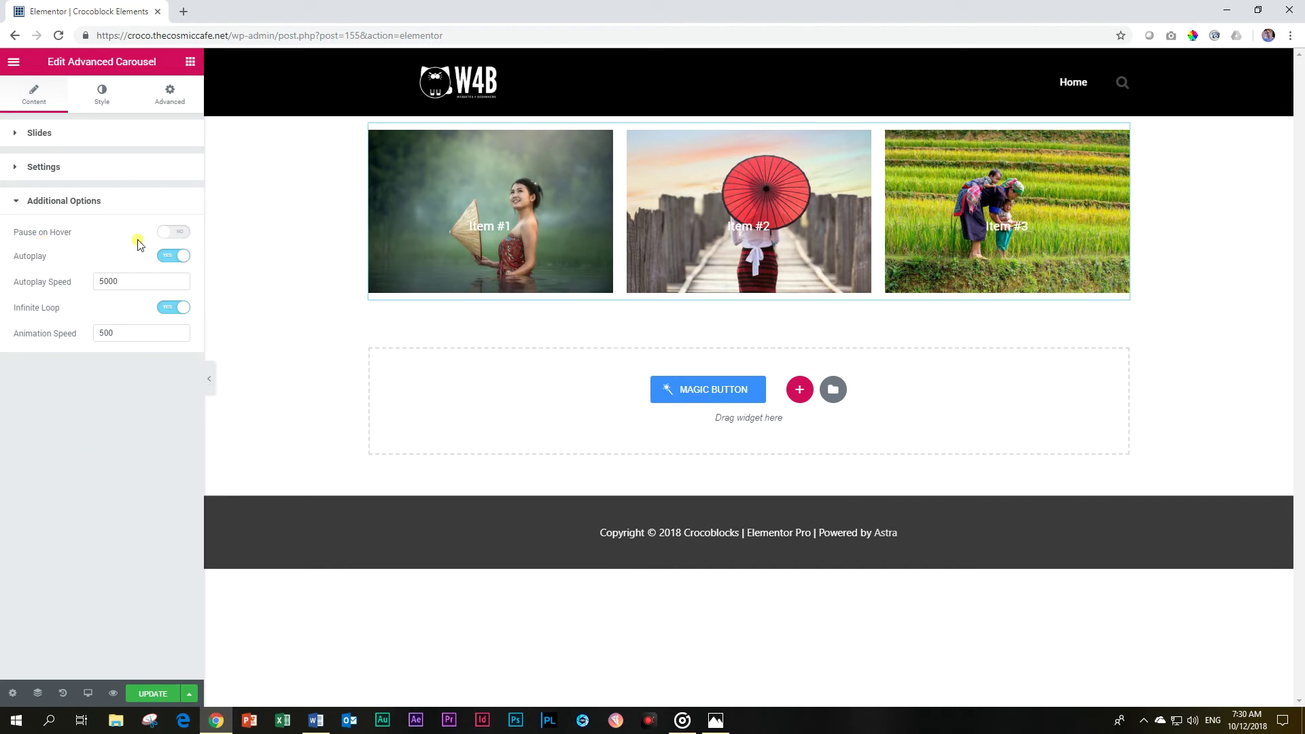
- Turn Pause on Hover on, keeping Autoplay at 5000 ms with Infinite Loop
click(178, 233)
click(76, 138)
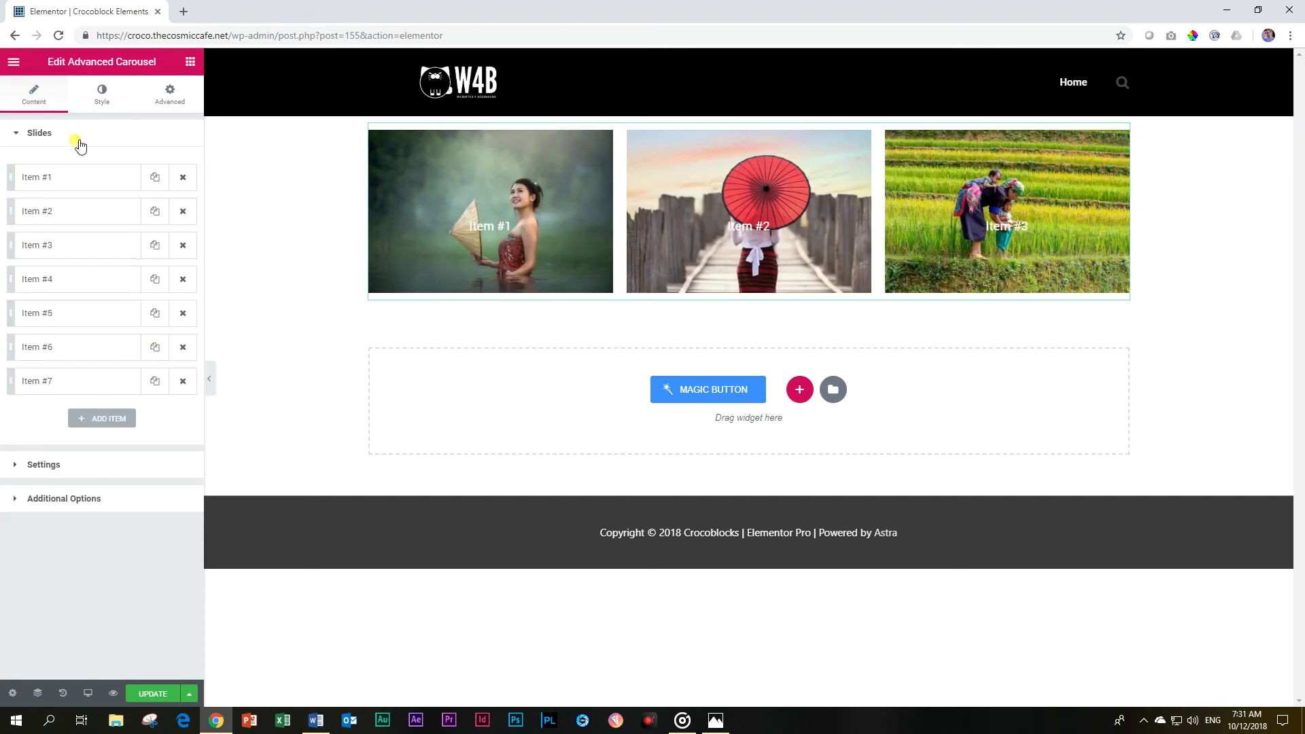
- Enter 'Learn More' as the Item Button Text of Item #1
click(68, 184)
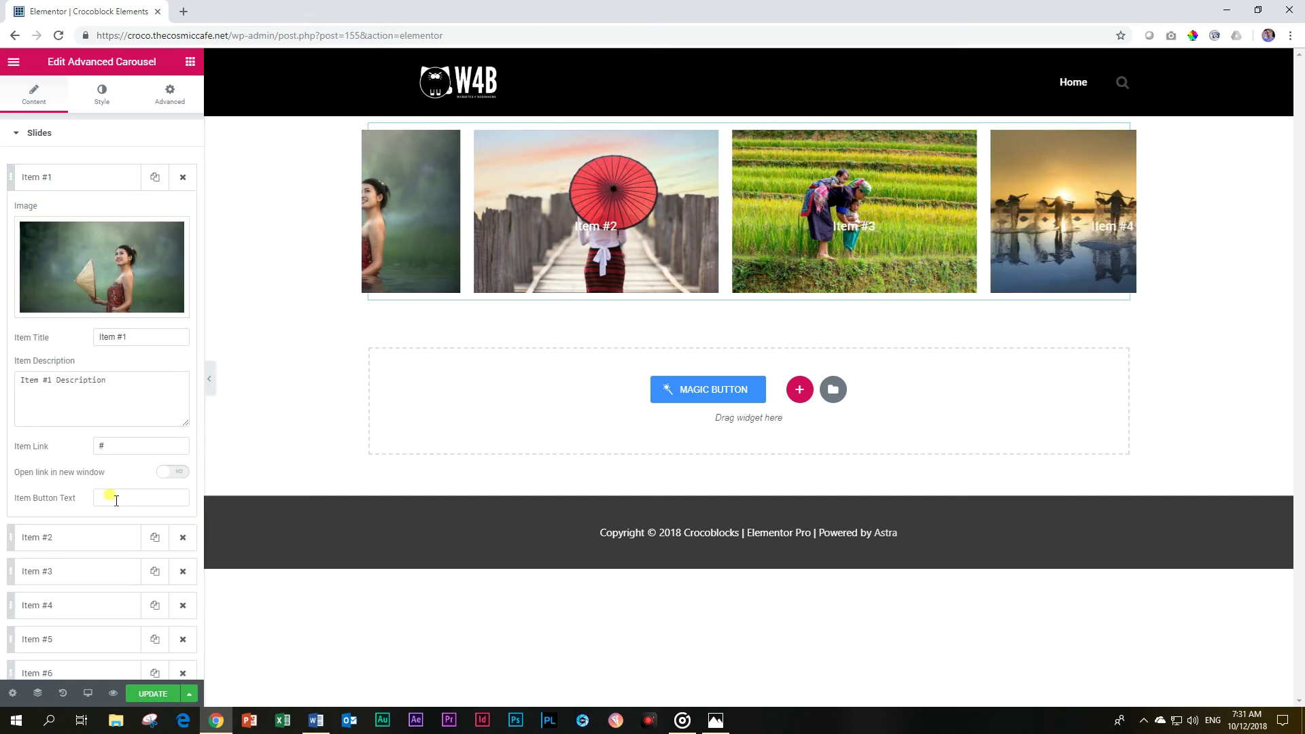
click(120, 498)
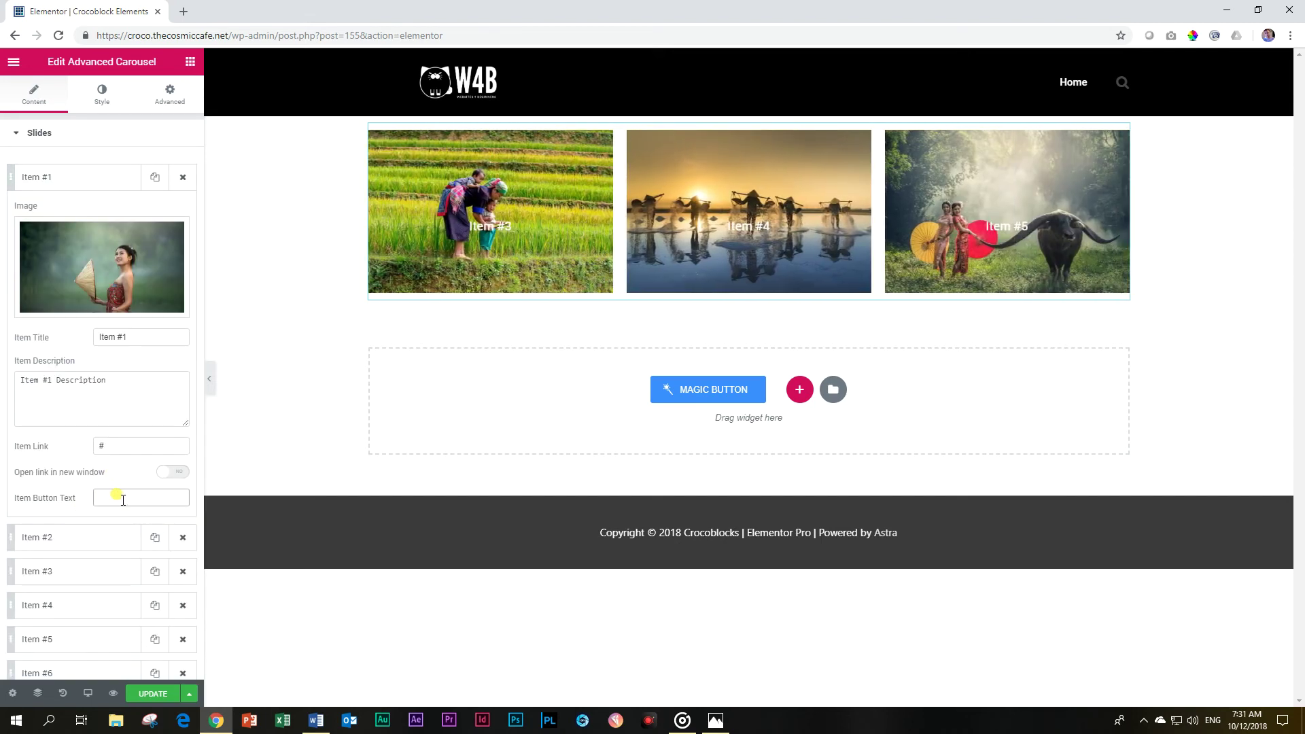
text(Learn More)
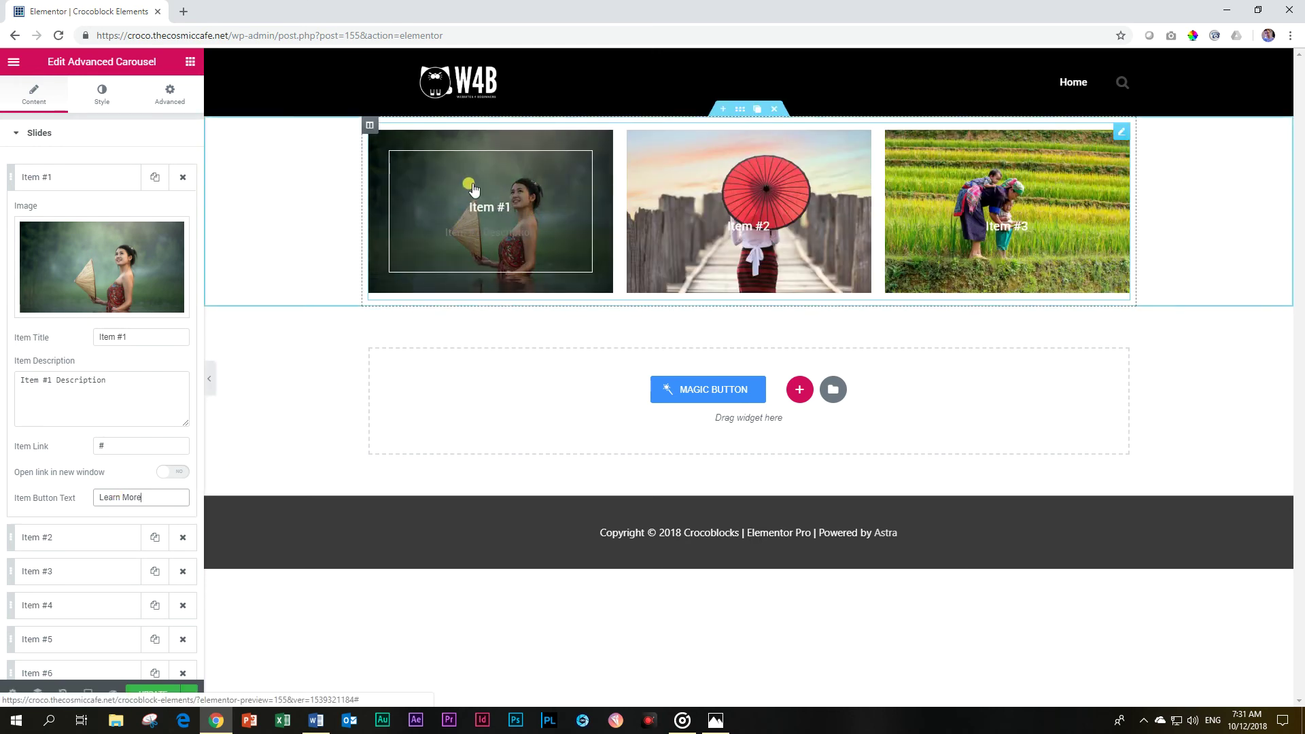
click(109, 102)
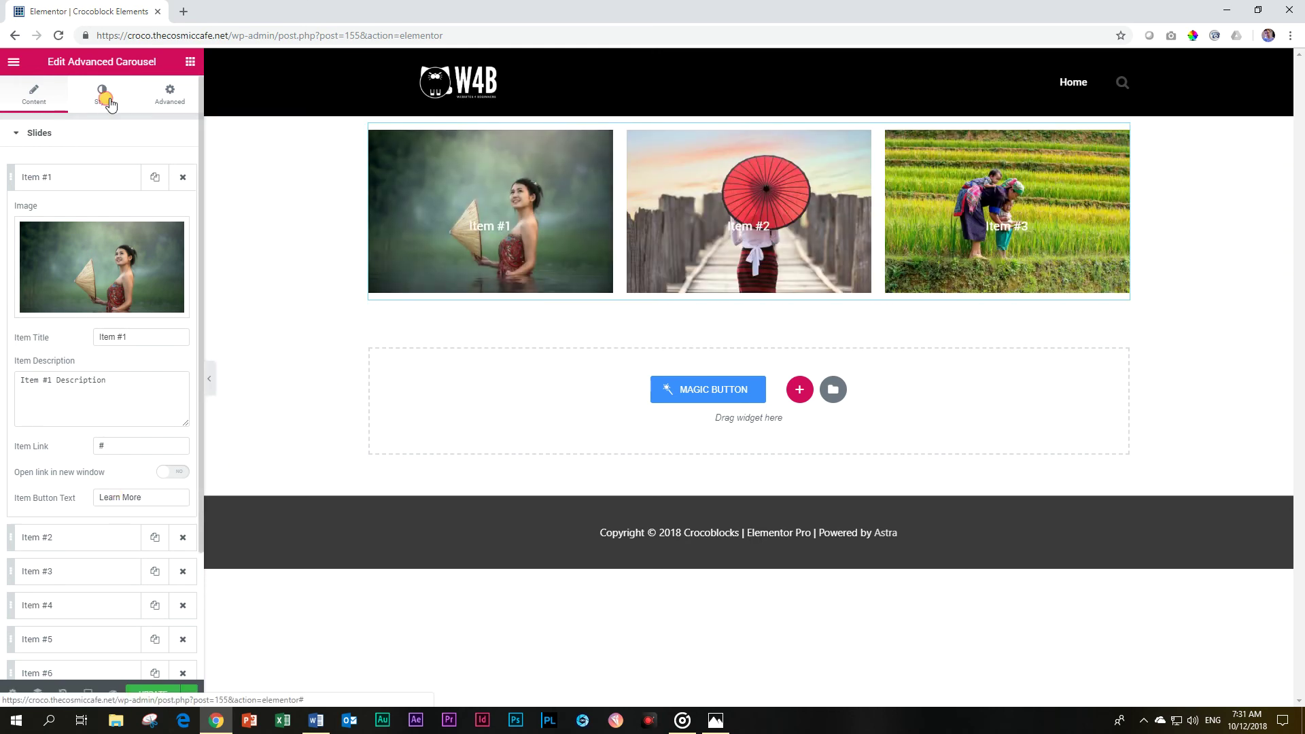
click(72, 134)
- Compare the Simple and Banners items layouts, settling on Simple
click(73, 173)
click(139, 202)
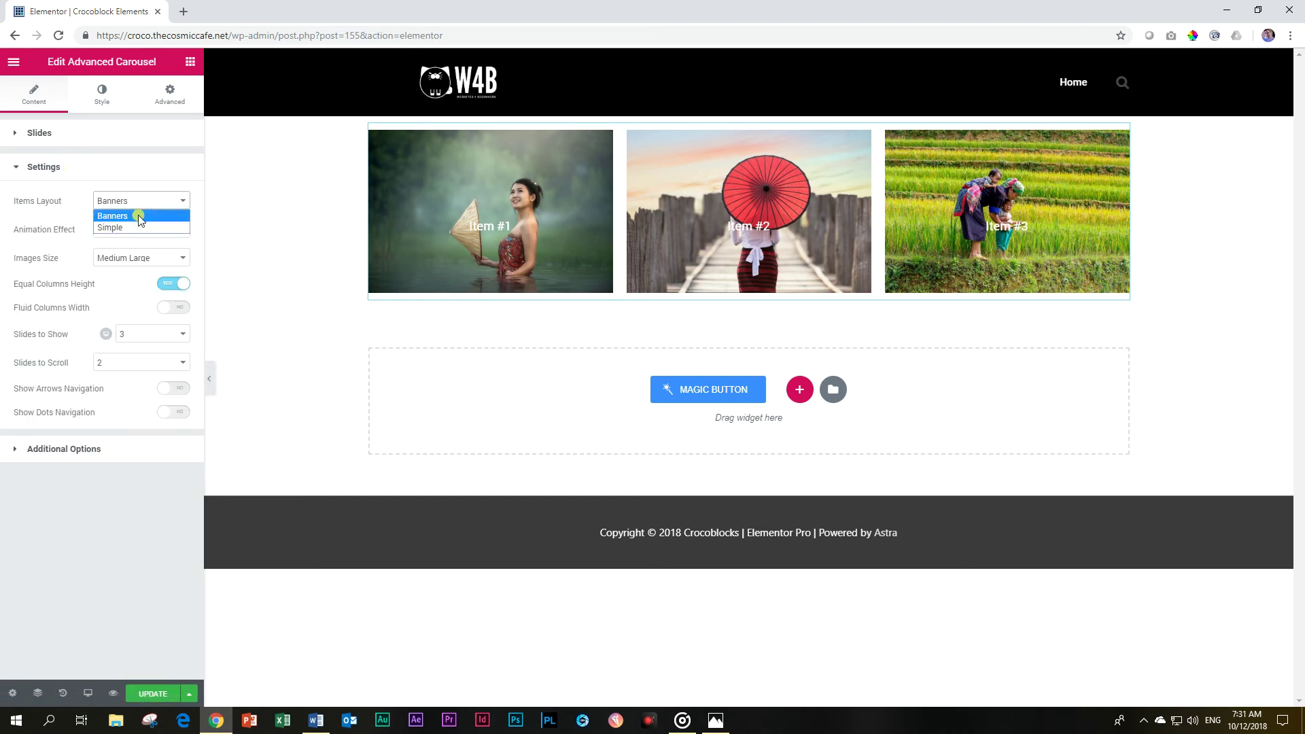
click(133, 223)
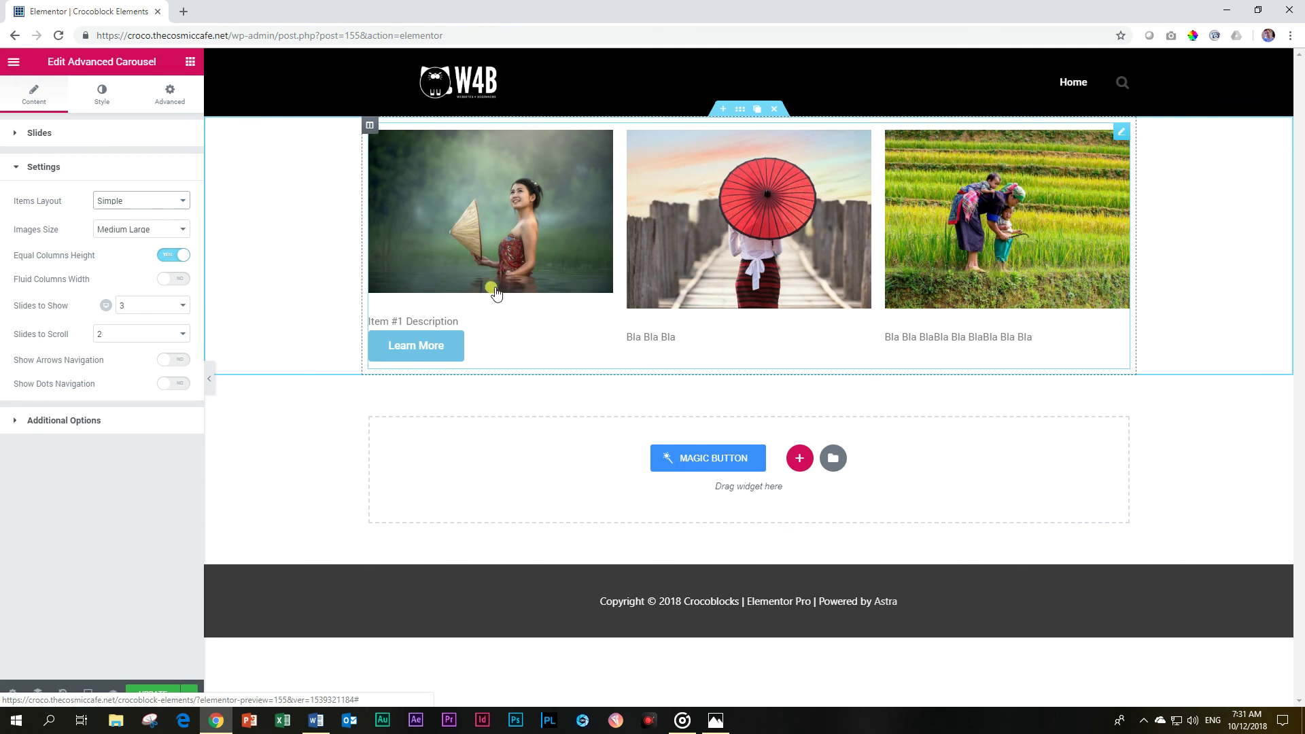
click(119, 199)
click(131, 218)
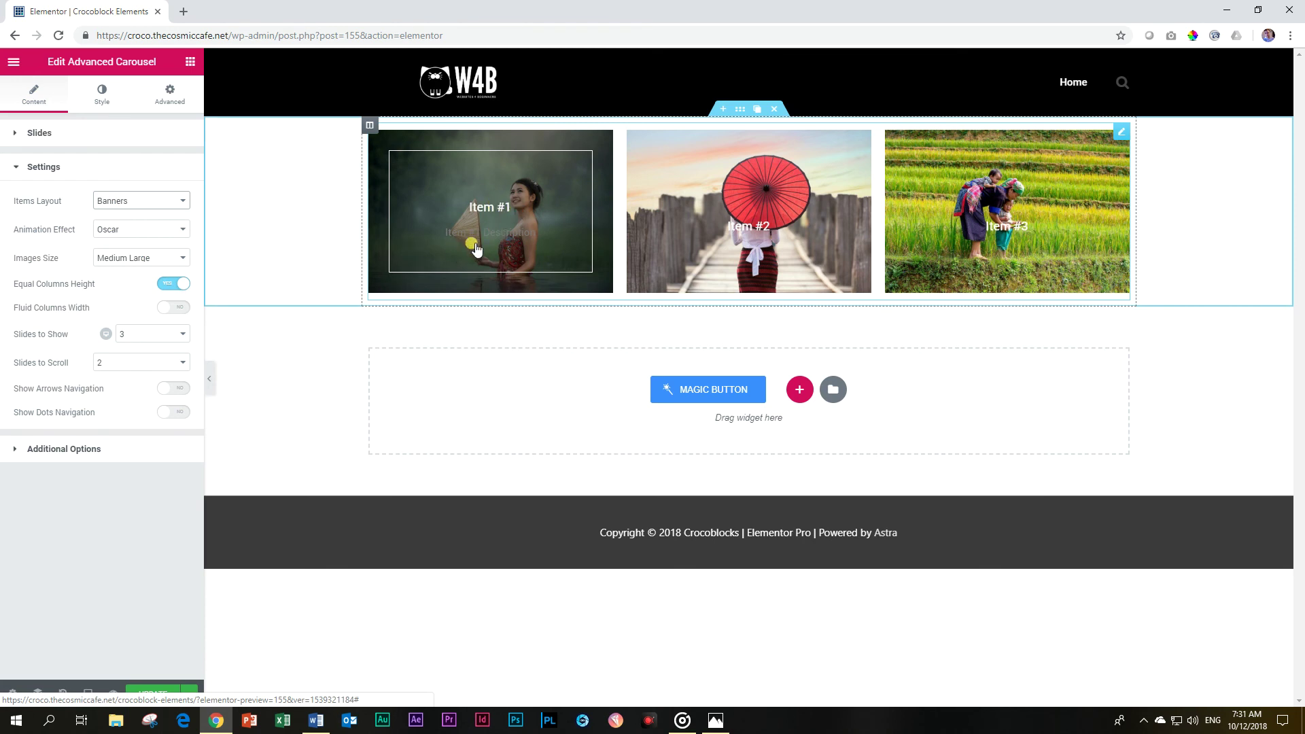
click(112, 200)
click(112, 221)
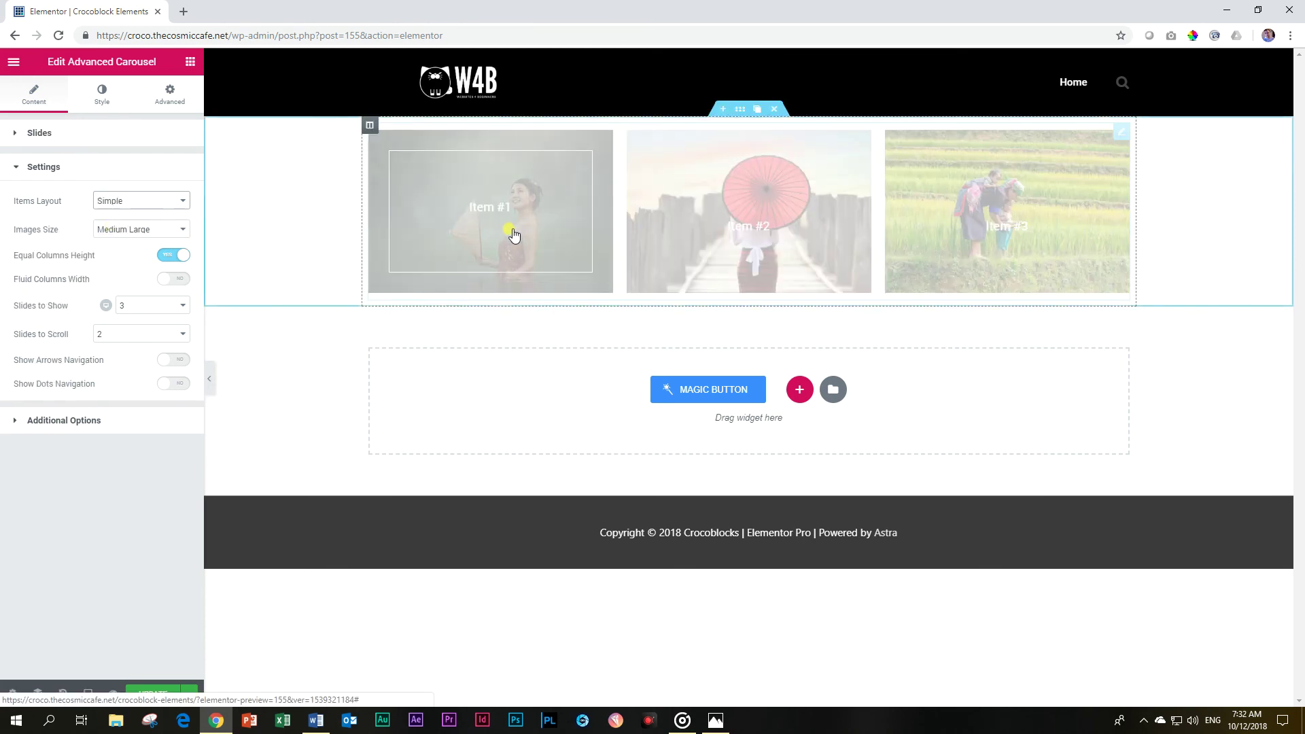